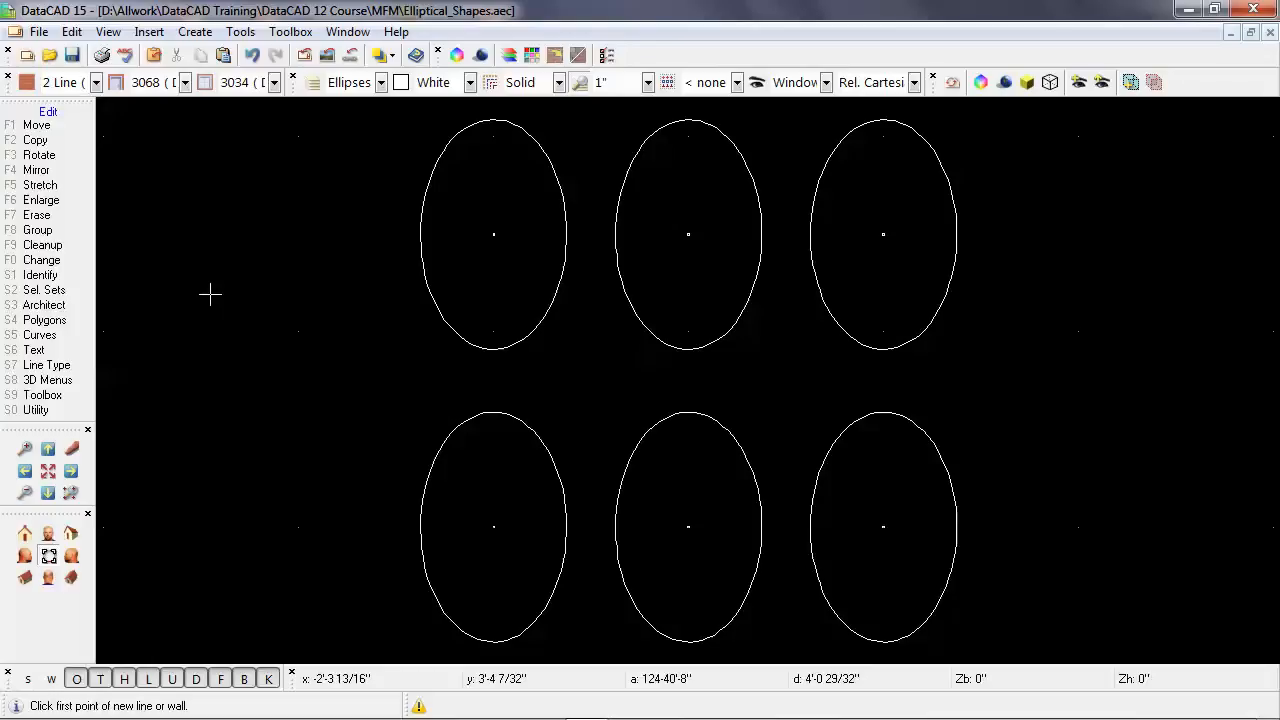
key(shift+F10)
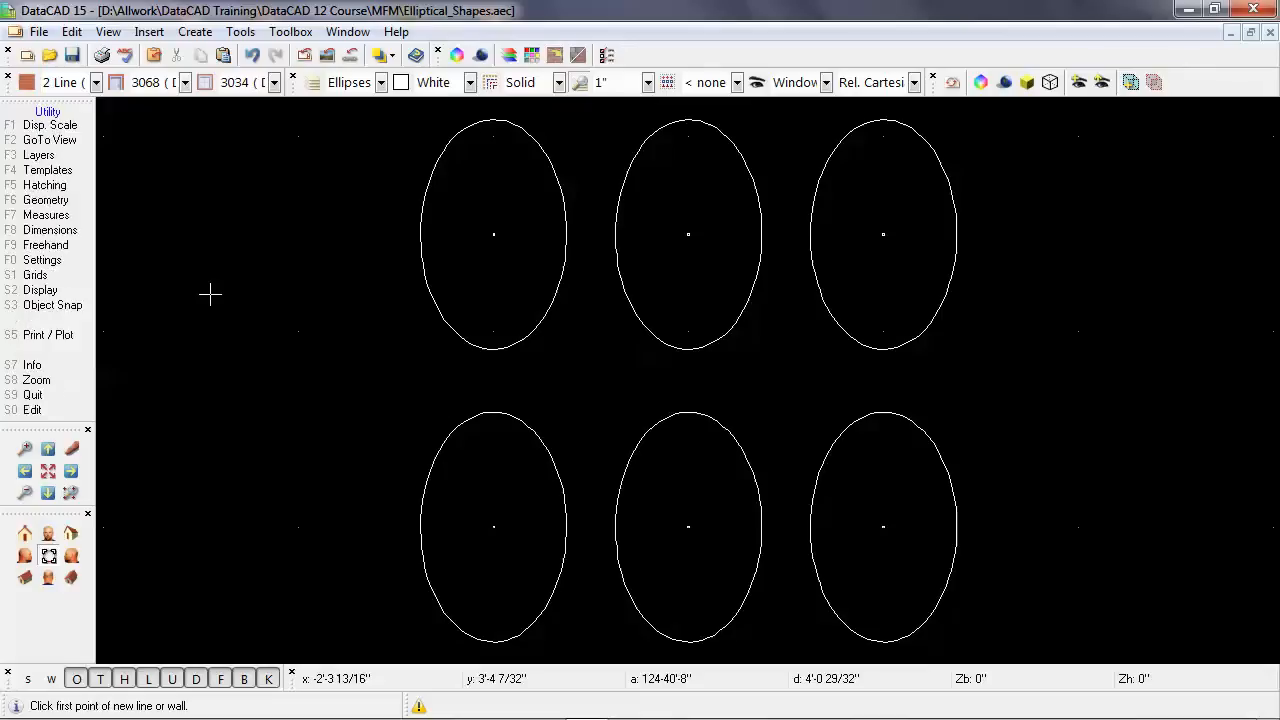
key(shift+F10)
key(shift+F10)
key(shift+F10)
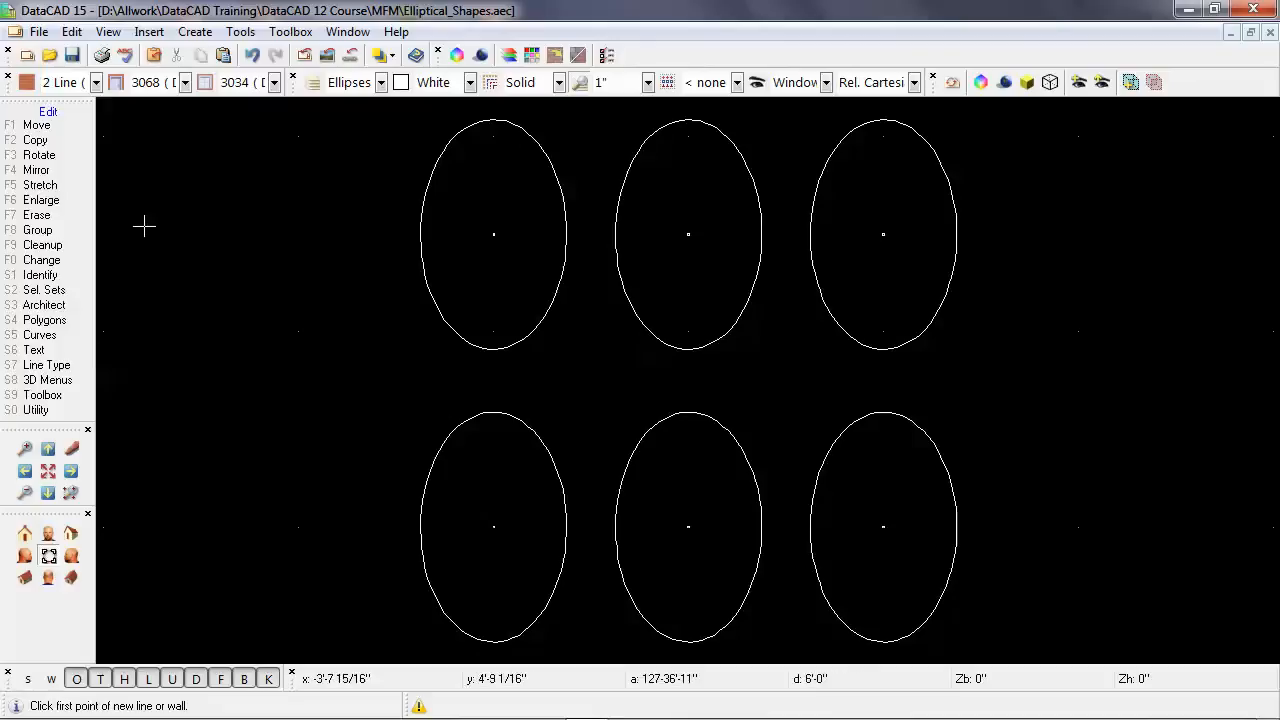
Switch to 3D editing and explode the middle ellipse of the upper row into lines, selecting it by entity.
click(84, 383)
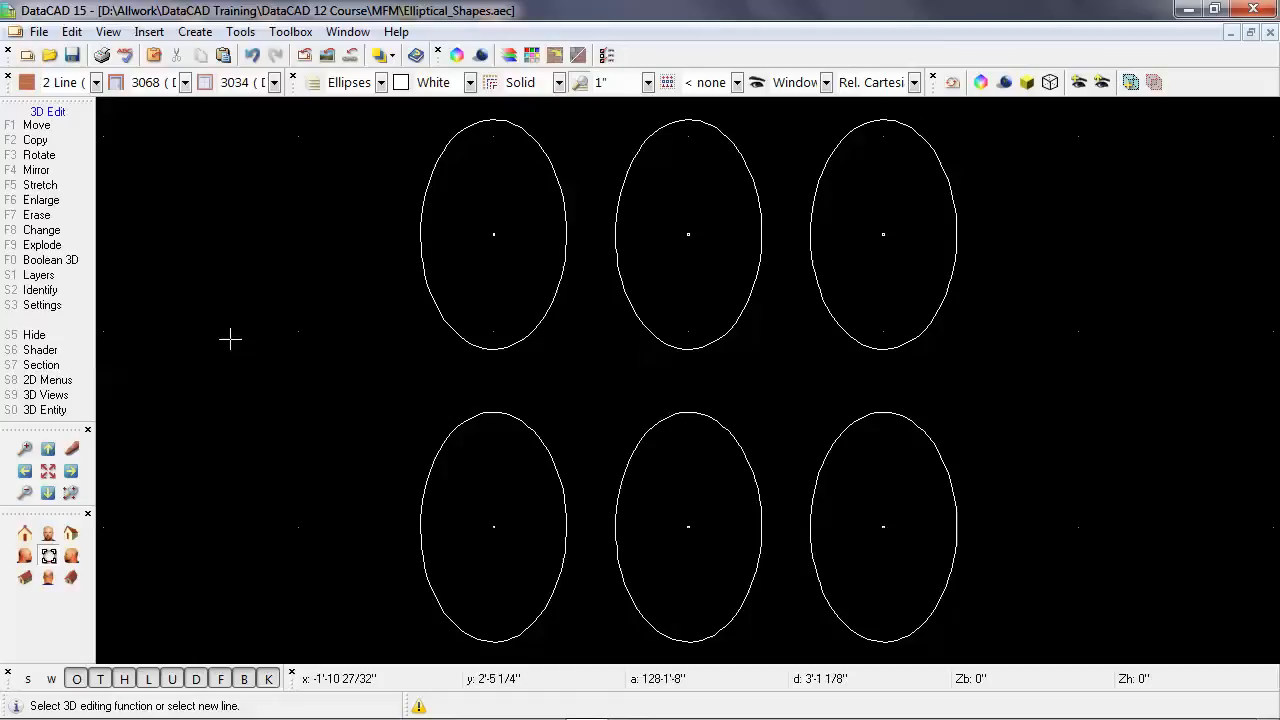
key(shift+F10)
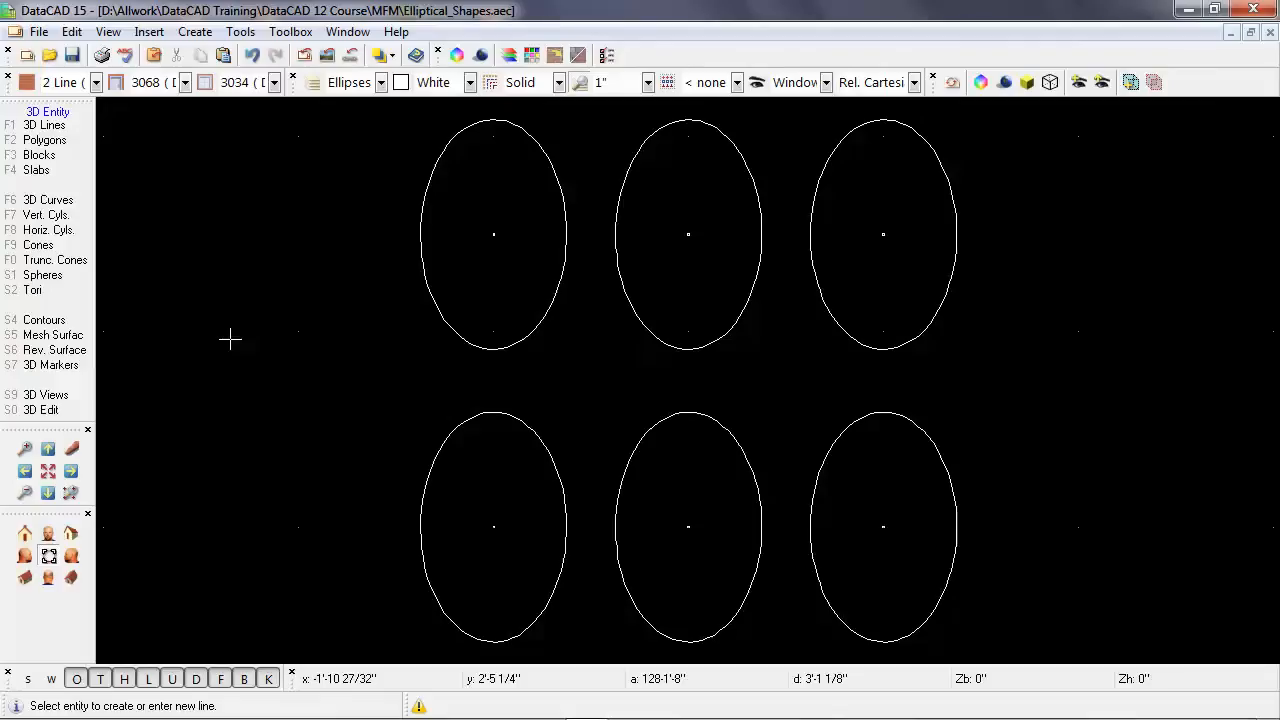
key(shift+F10)
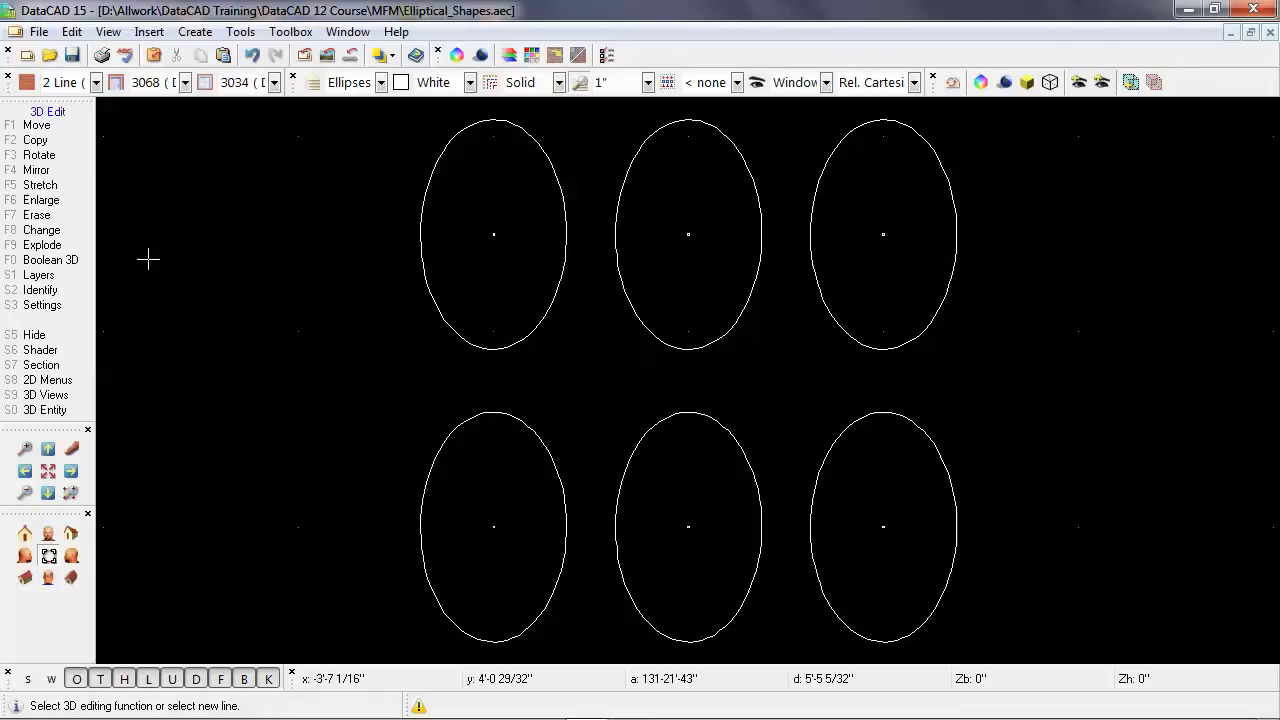
click(85, 254)
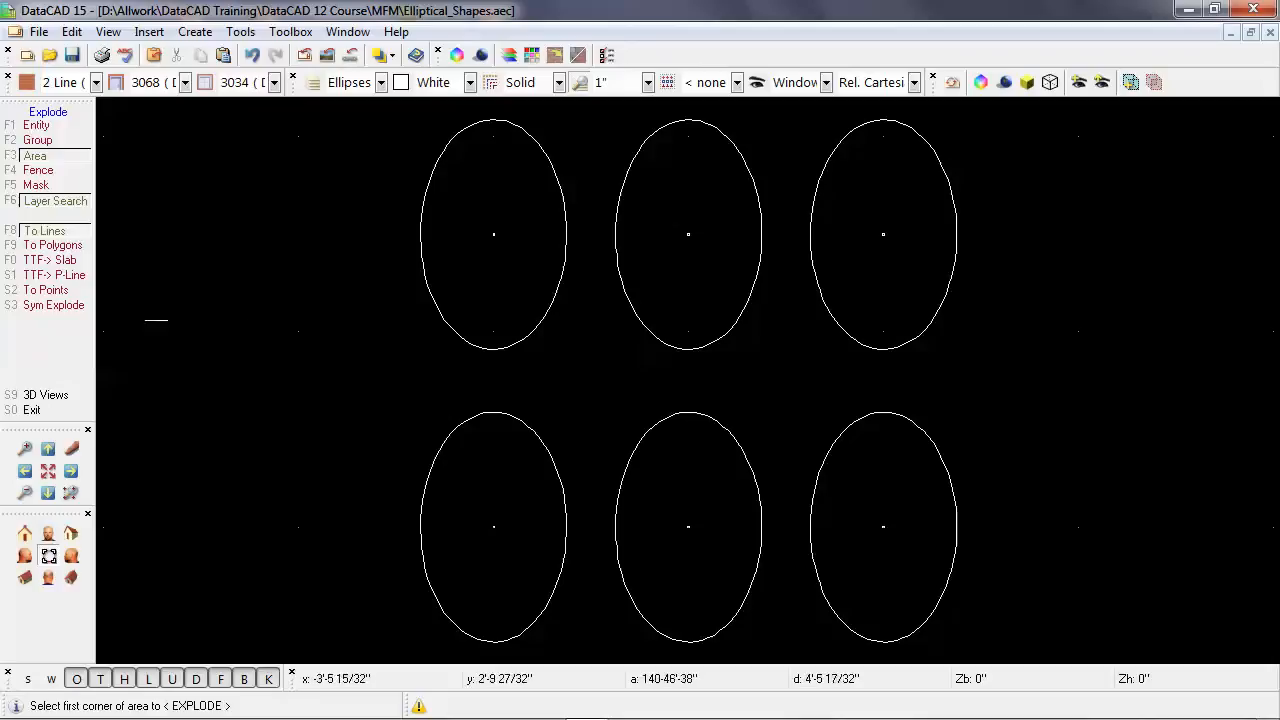
key(F1)
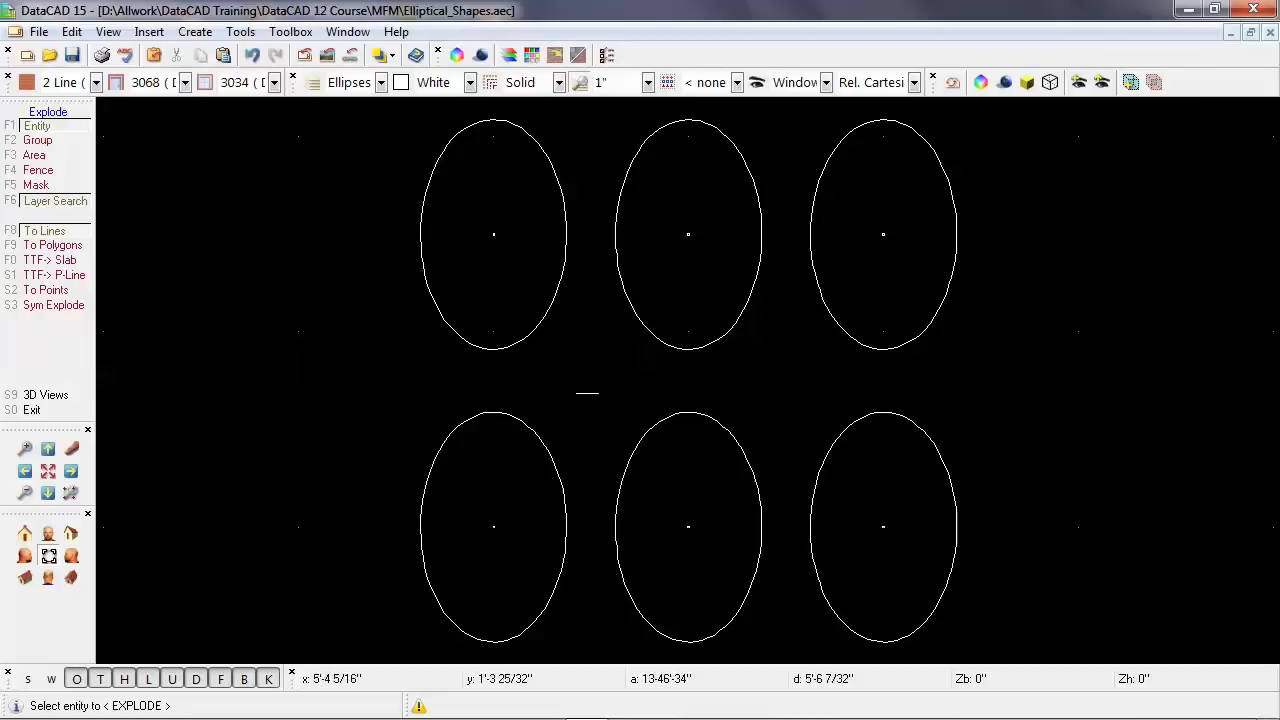
click(670, 350)
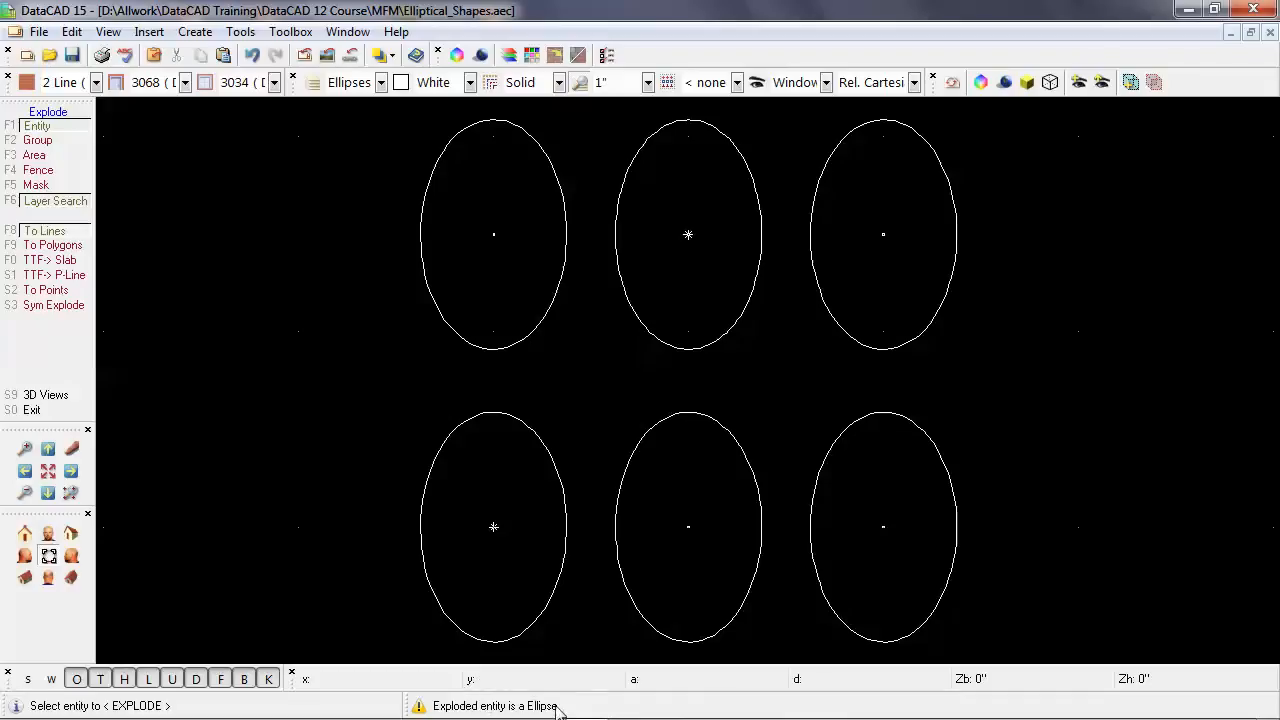
right_click(352, 405)
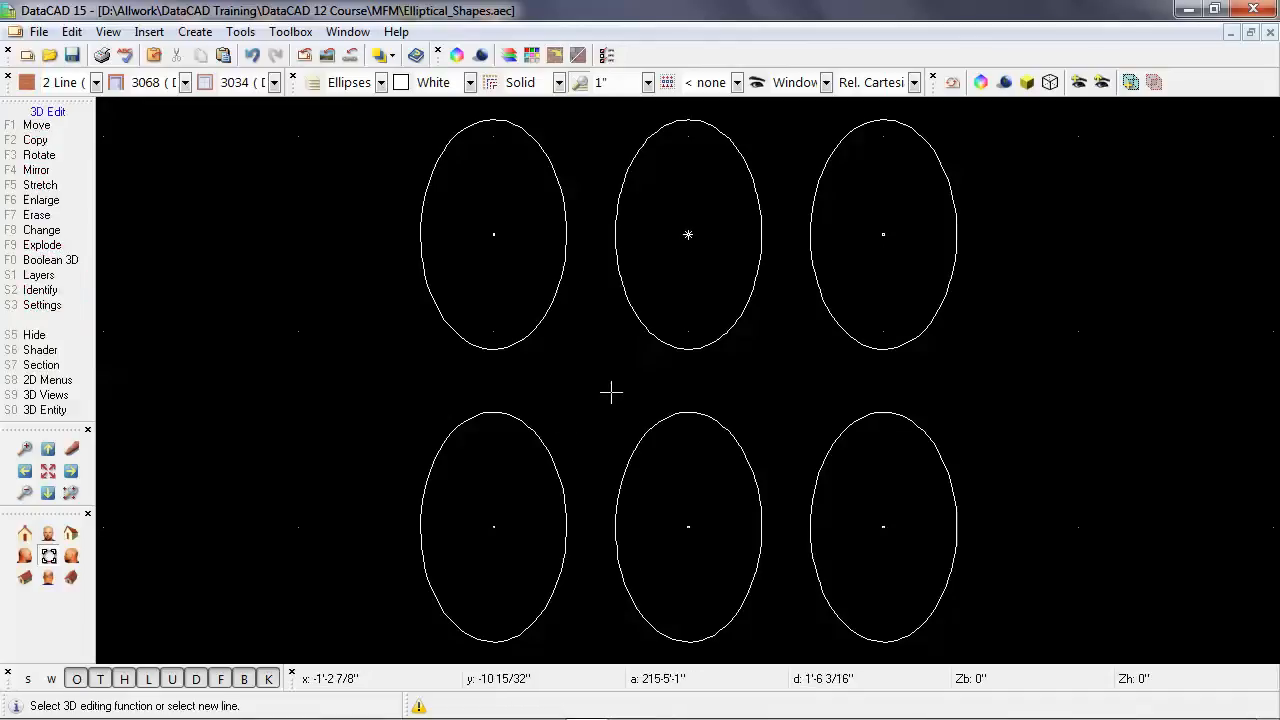
Identify a segment of the exploded upper middle ellipse and the intact ellipse below it to compare their entity types.
key(shift+F2)
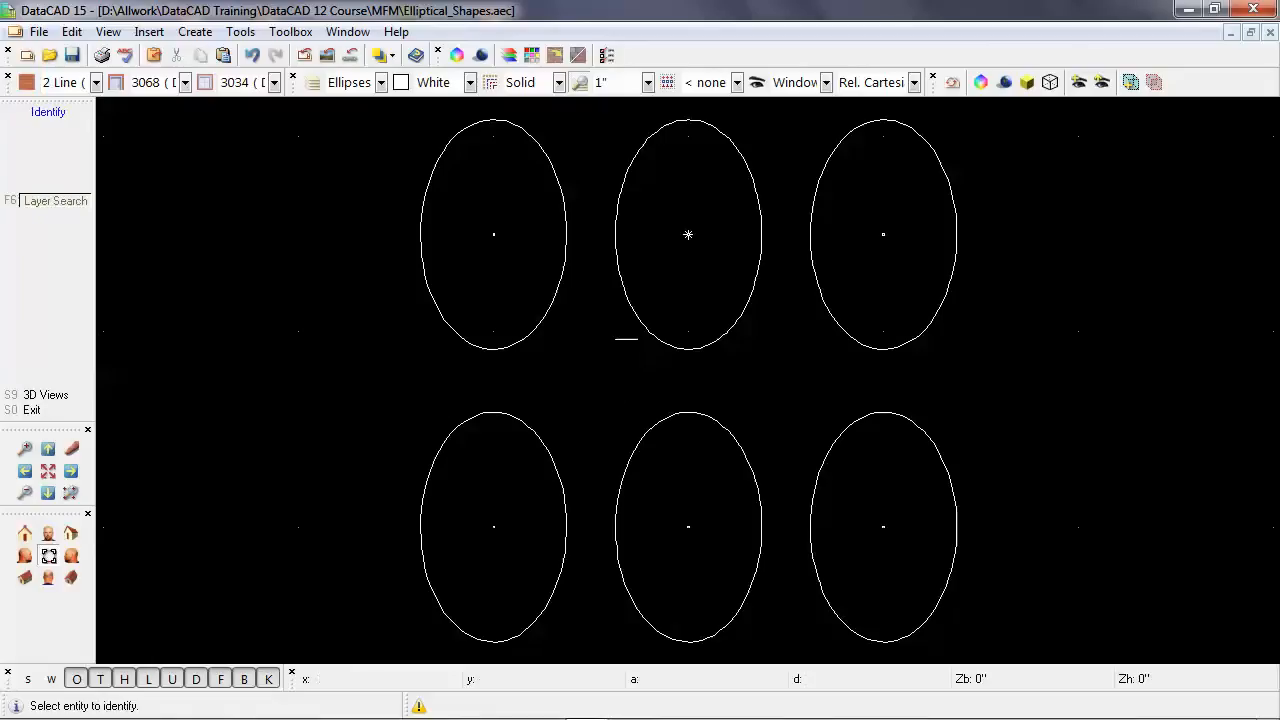
click(642, 326)
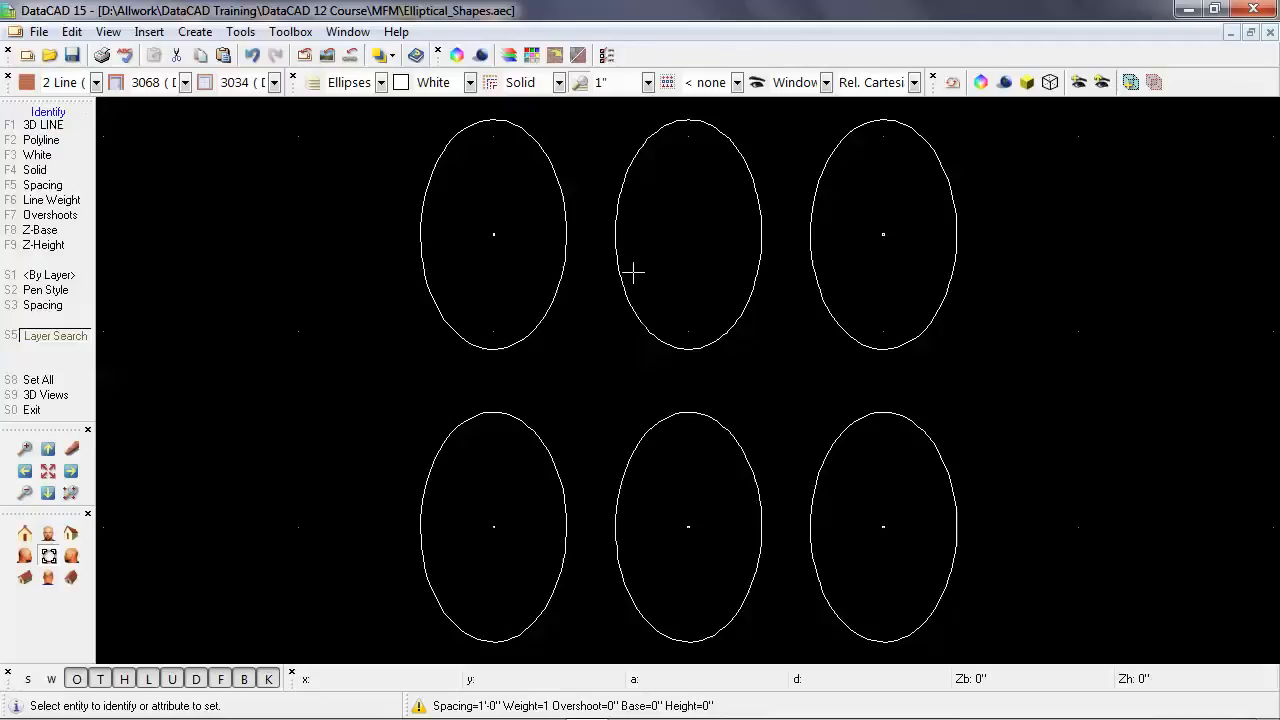
click(653, 421)
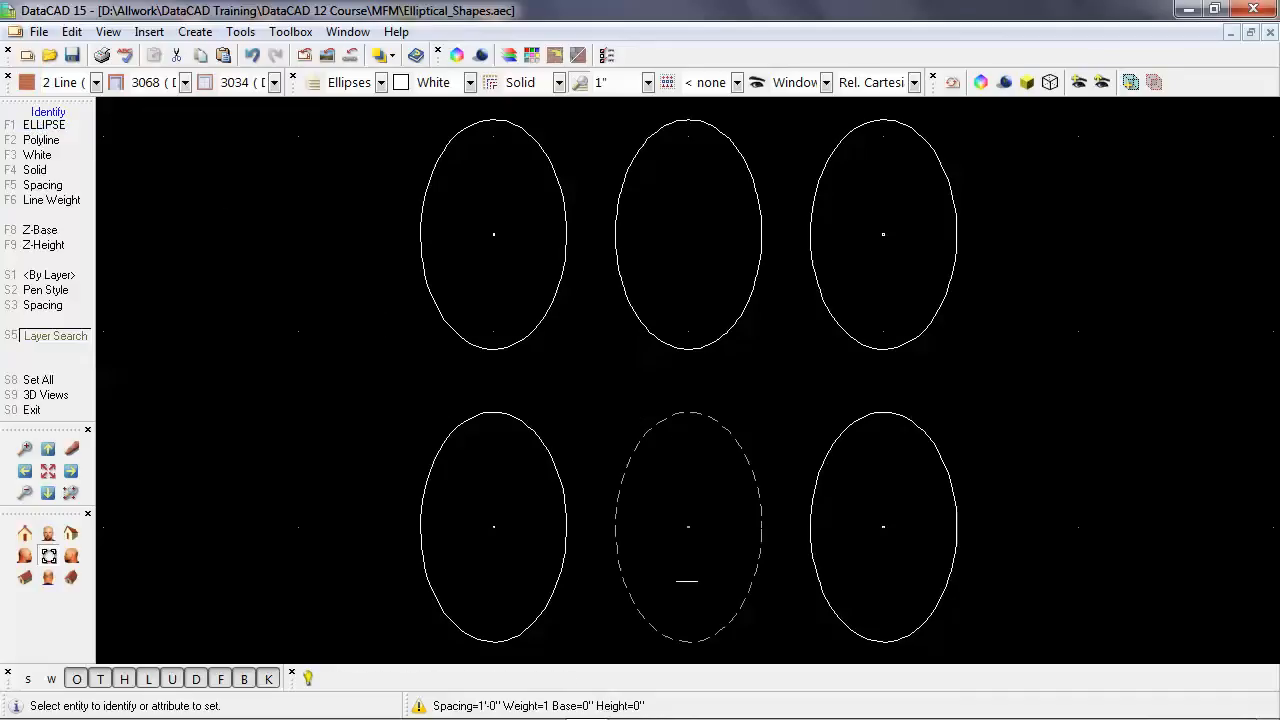
right_click(650, 411)
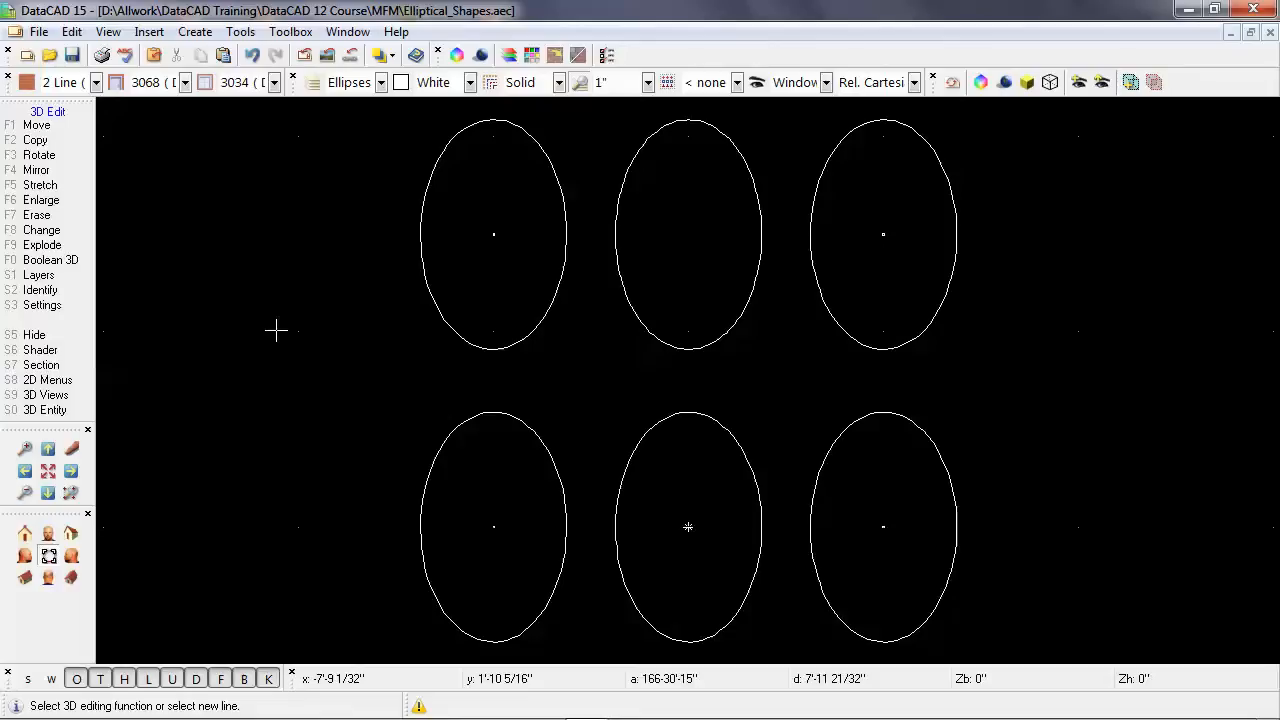
Set the number of primary circle divisions to 36 in the 3D drawing settings.
click(76, 310)
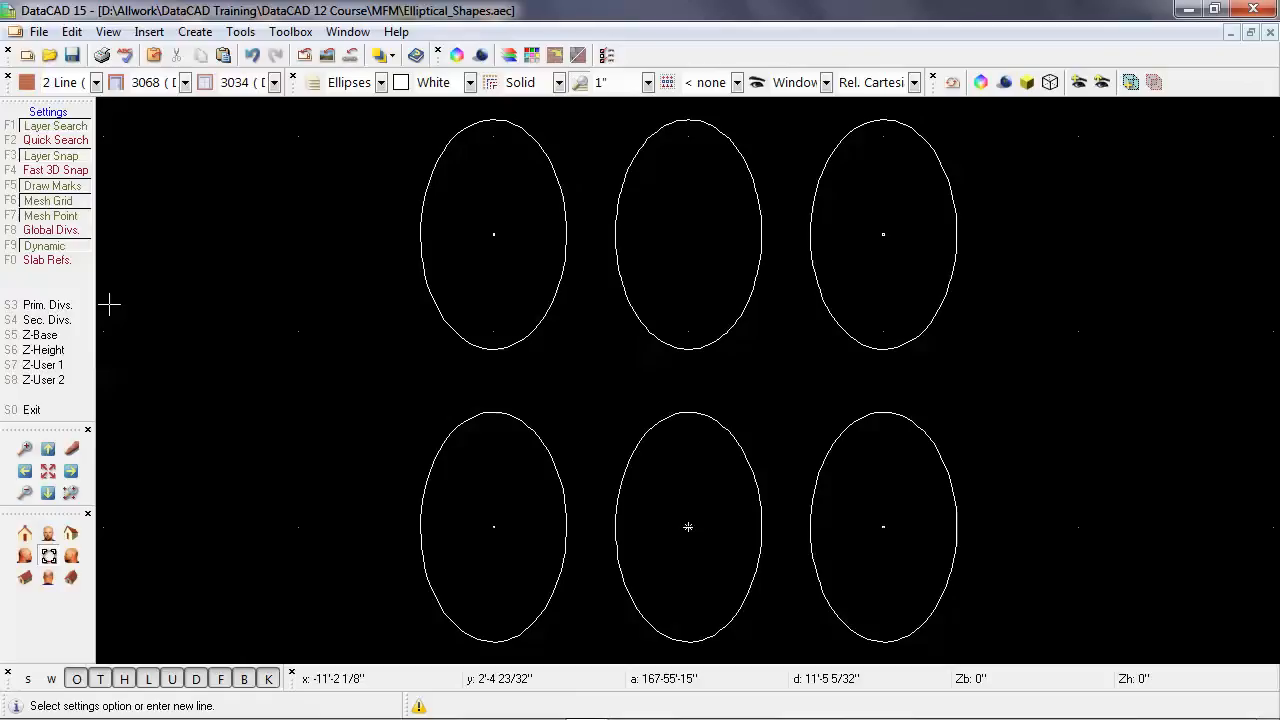
click(47, 304)
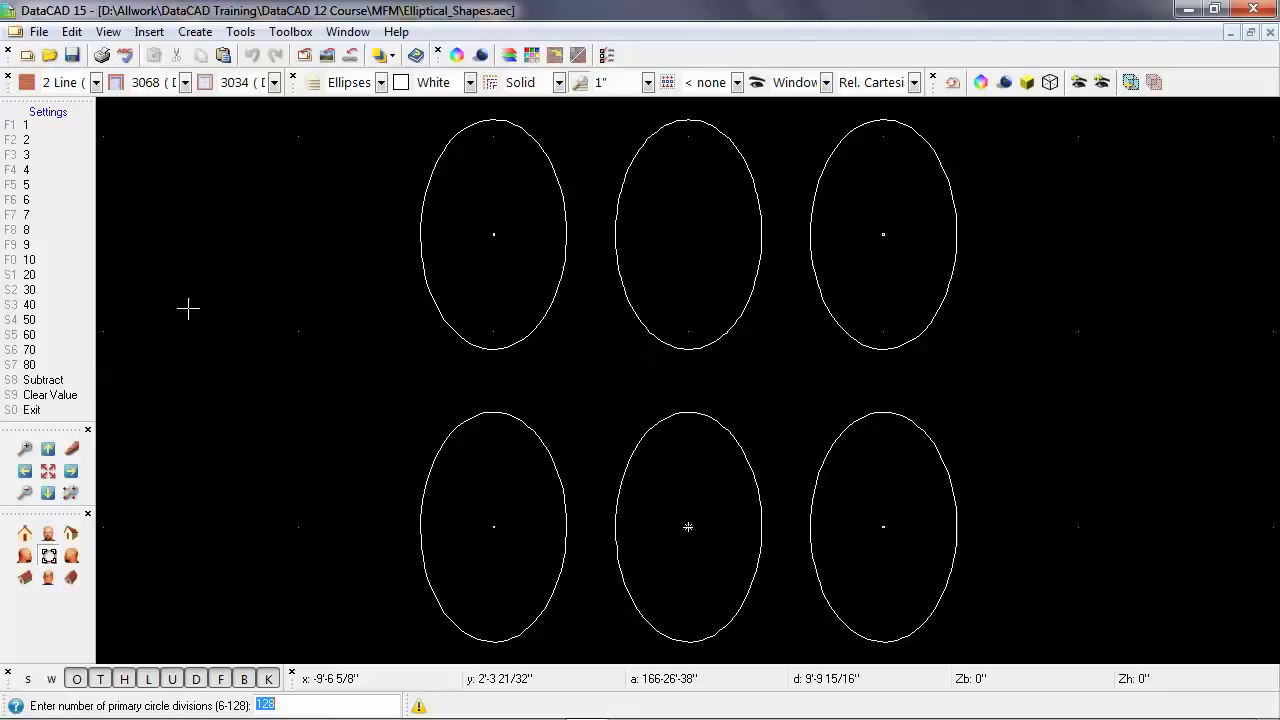
text(36)
key(Return)
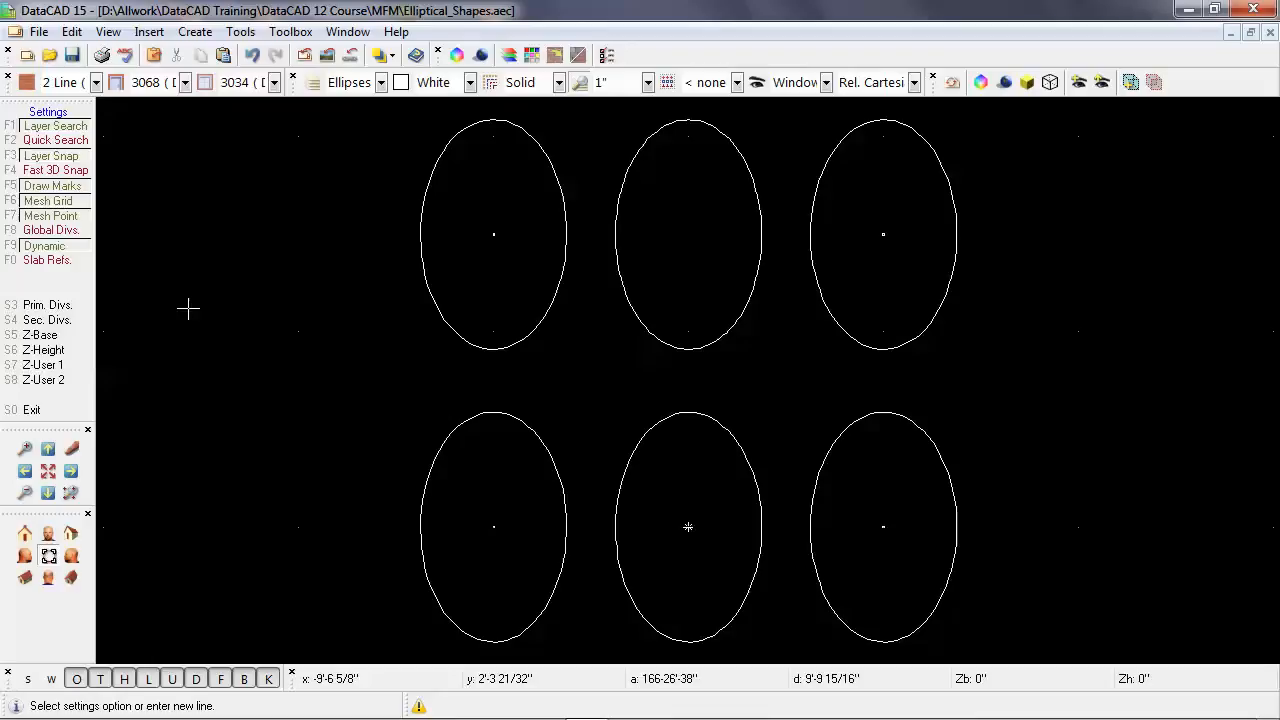
right_click(188, 308)
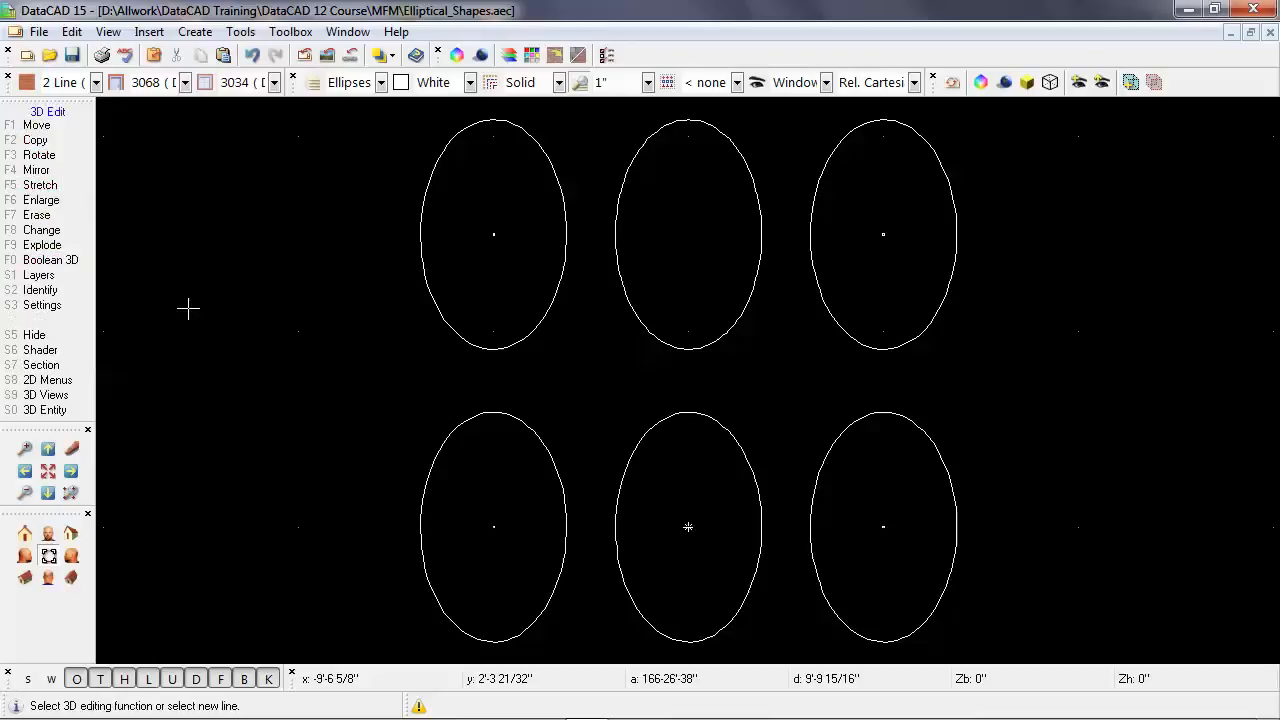
Explode the left ellipse of the upper row into lines with 36 divisions.
click(80, 247)
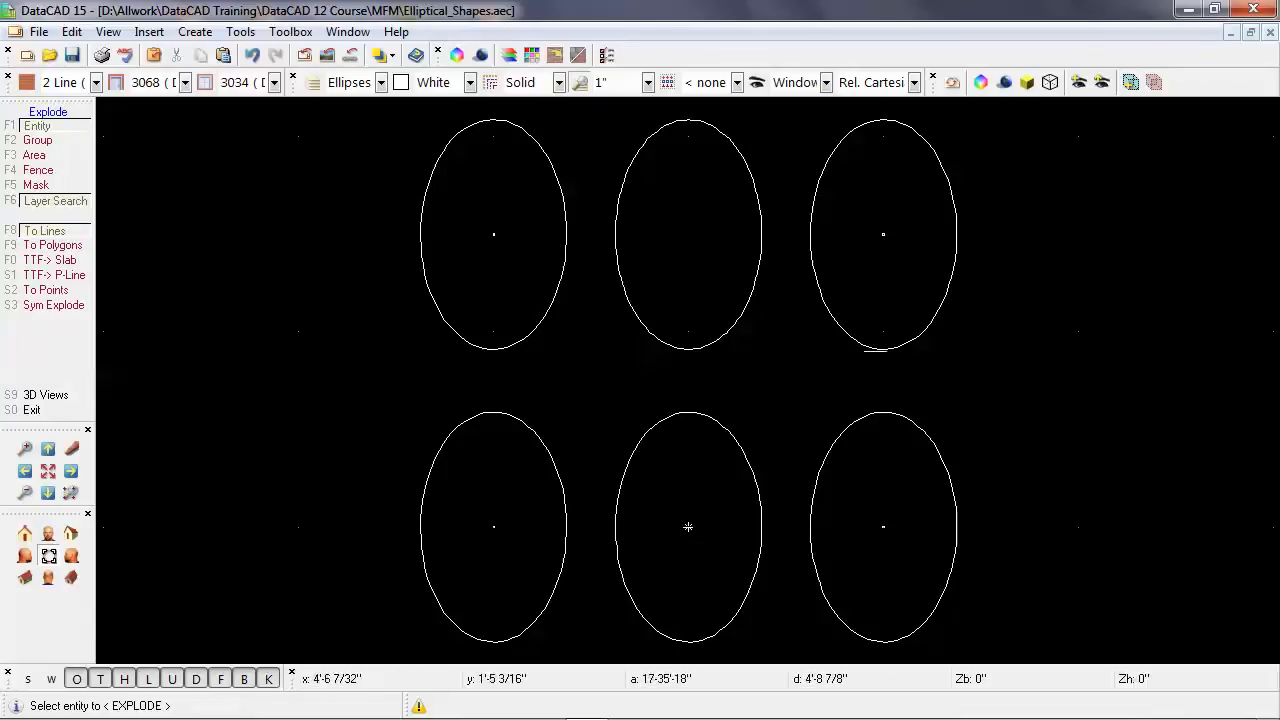
click(518, 345)
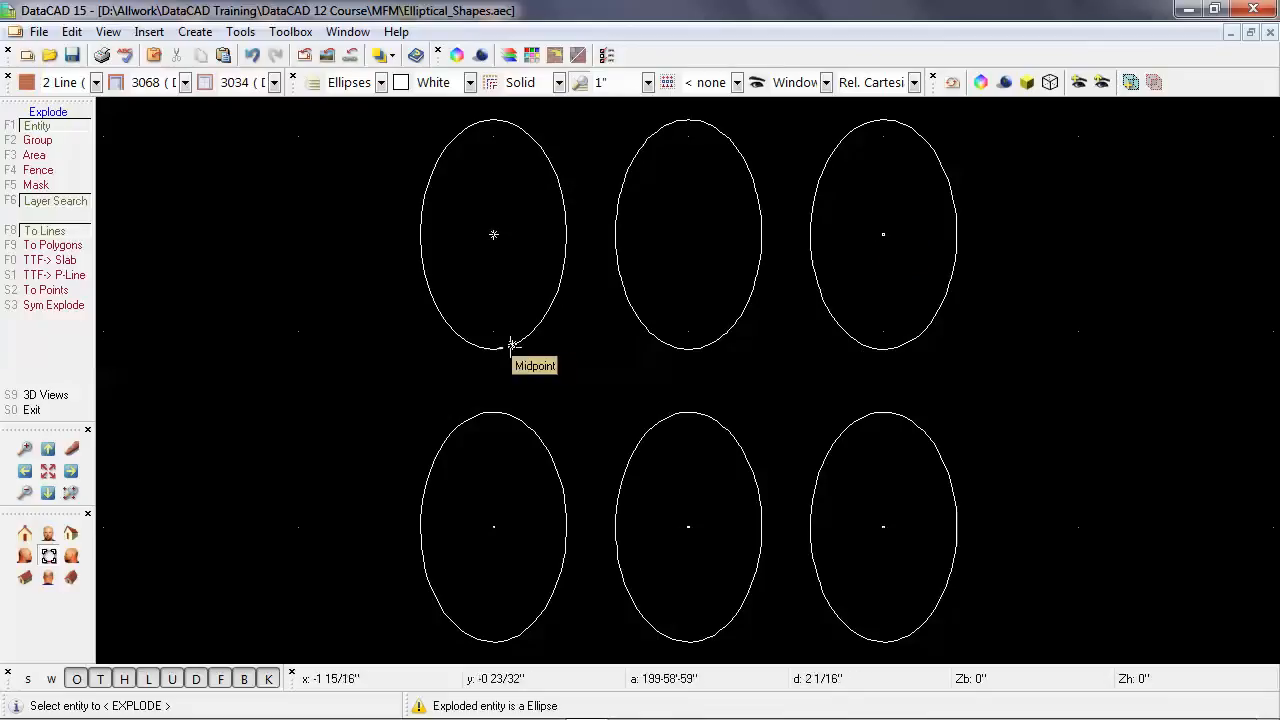
right_click(384, 368)
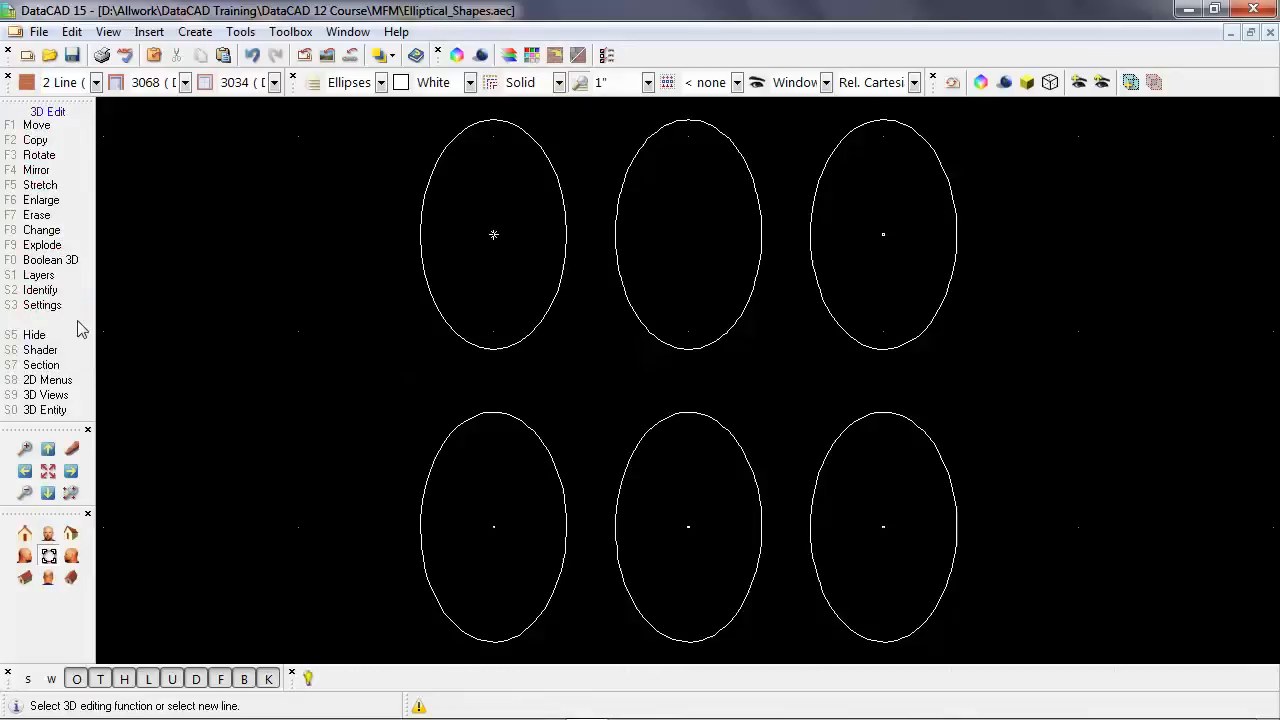
Set the number of primary circle divisions to 12 for curved entities.
click(45, 305)
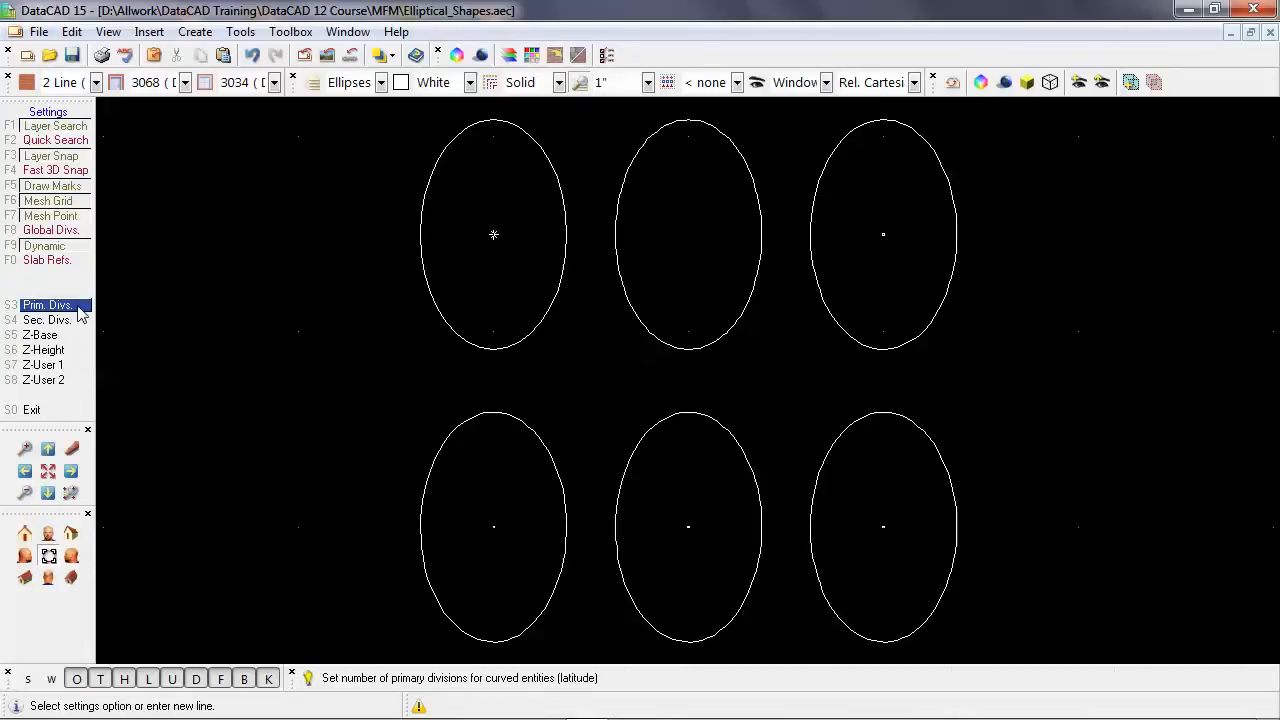
click(78, 309)
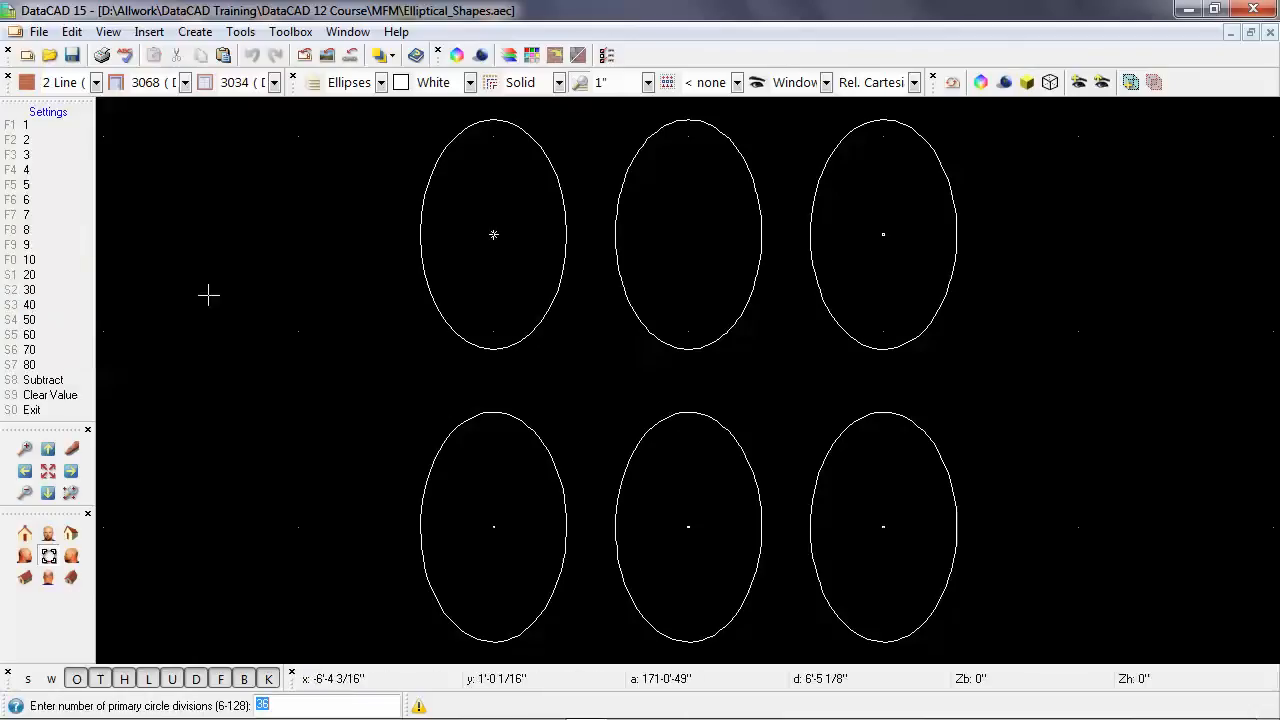
text(12)
key(Return)
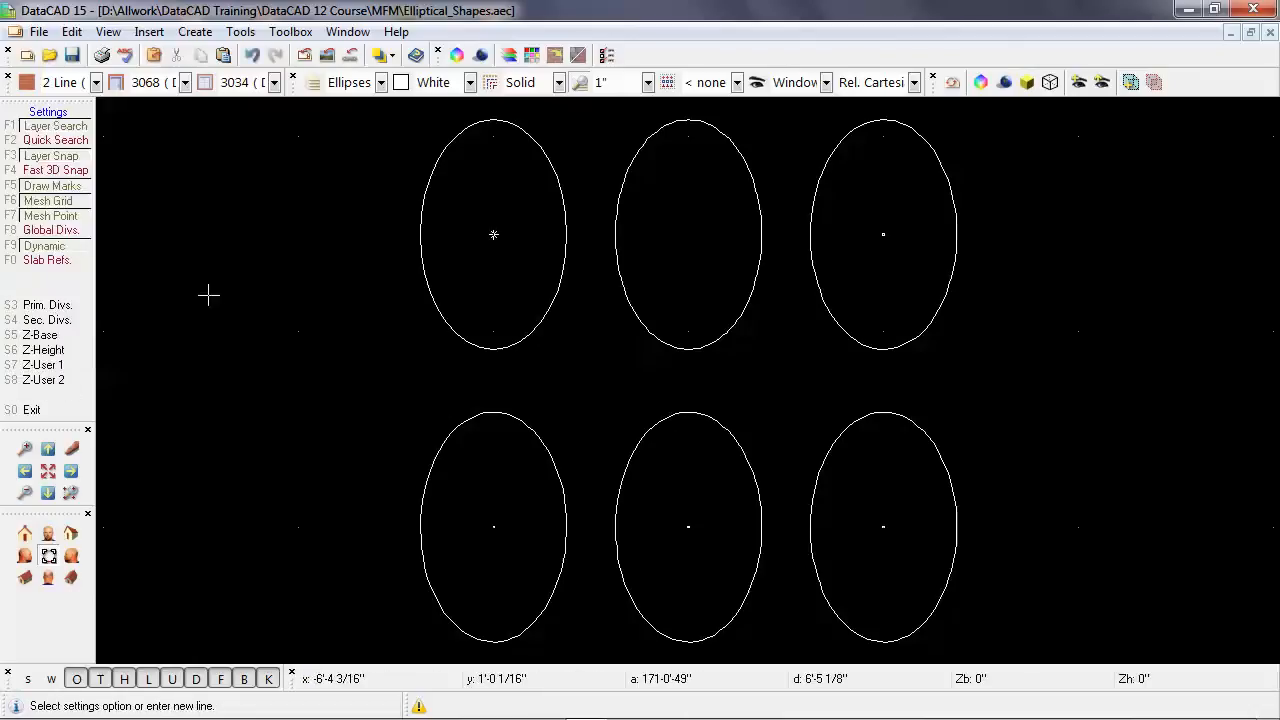
right_click(774, 377)
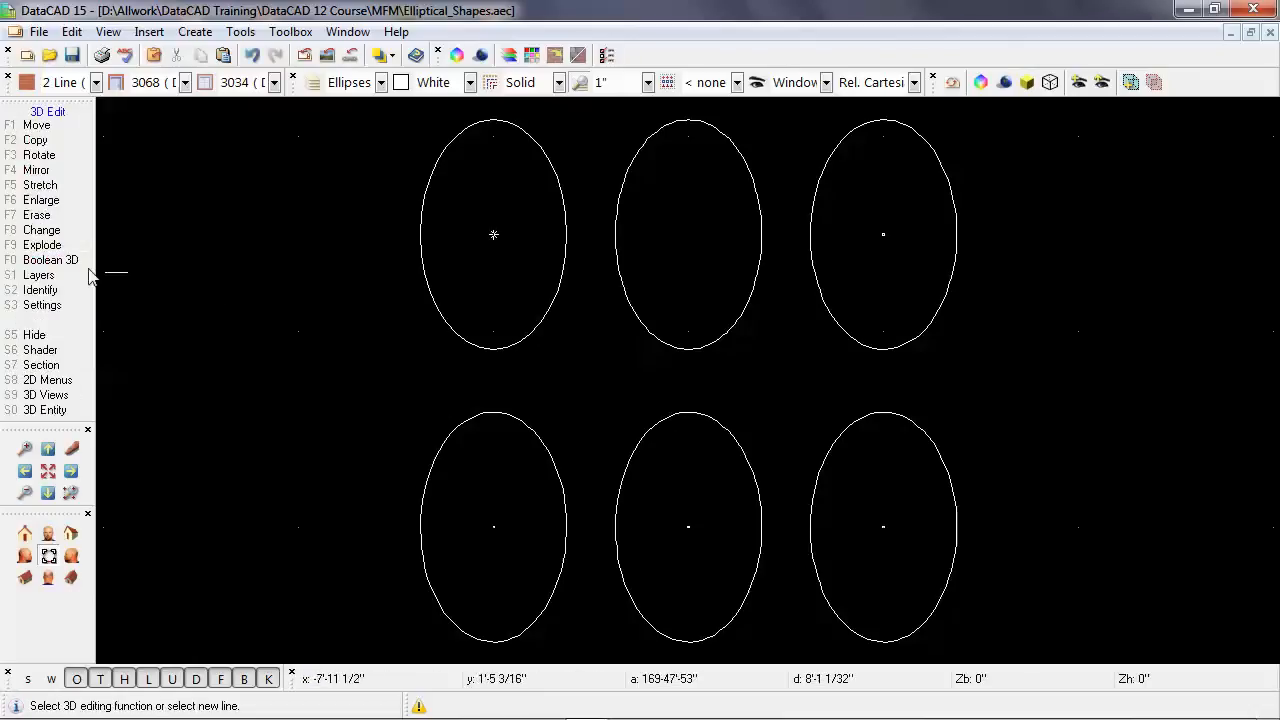
Explode the right ellipse of the upper row into lines with 12 divisions.
click(43, 247)
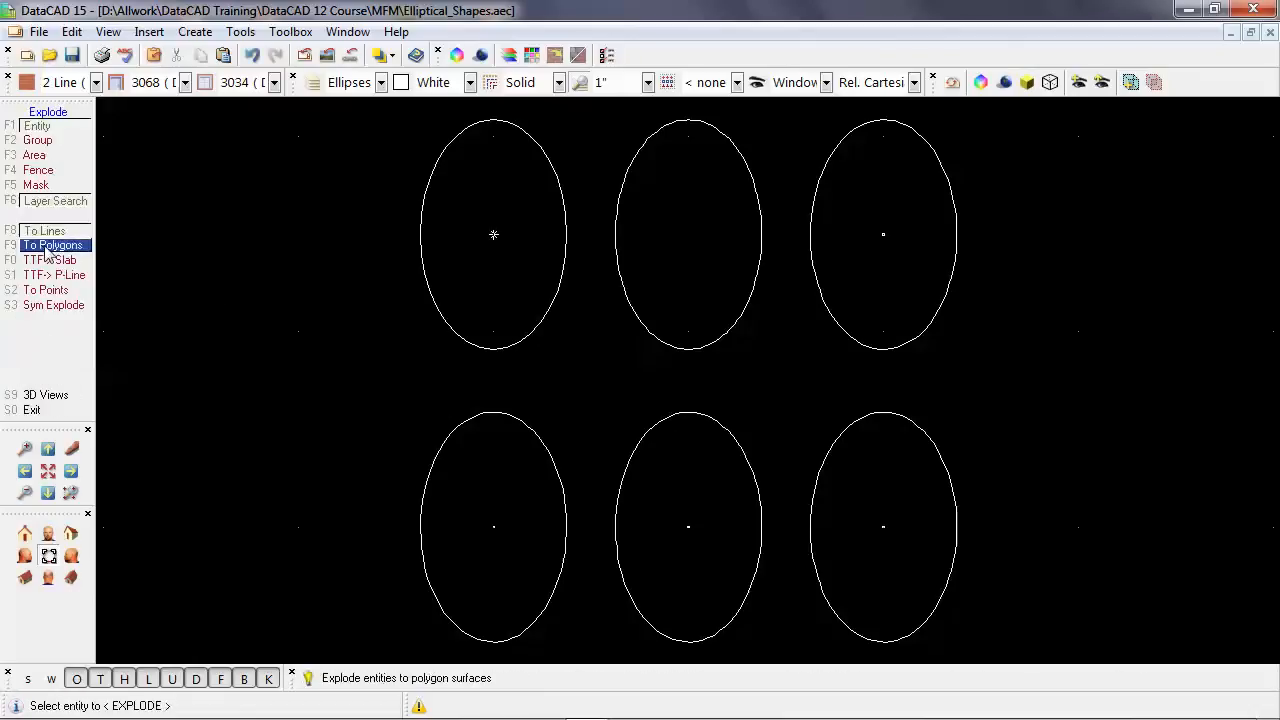
click(840, 333)
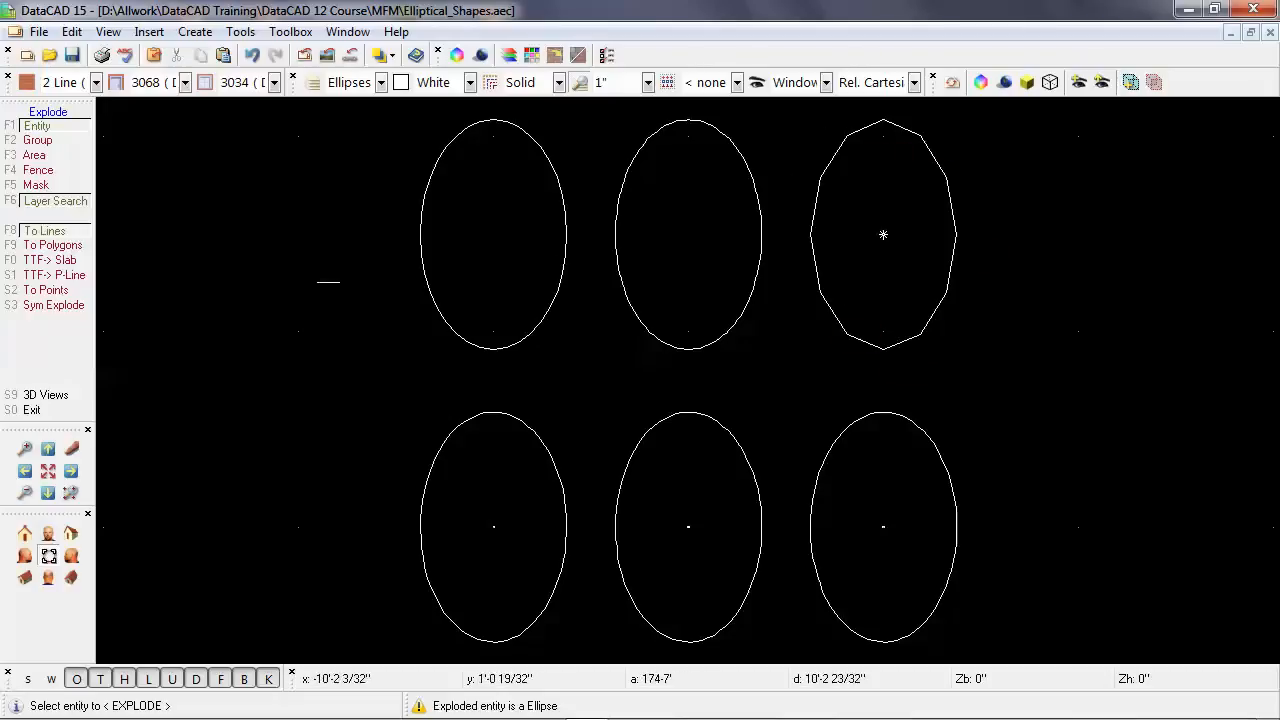
right_click(277, 288)
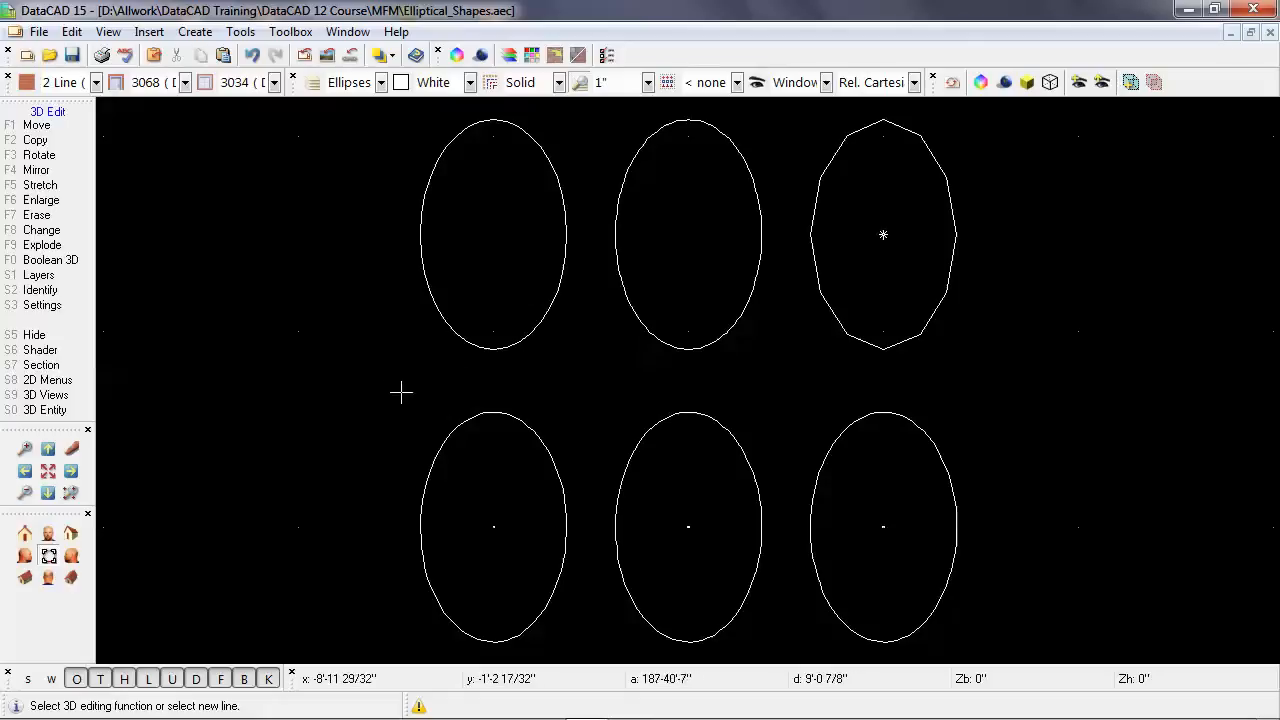
Explode the right ellipse of the lower row into points instead of lines.
click(88, 245)
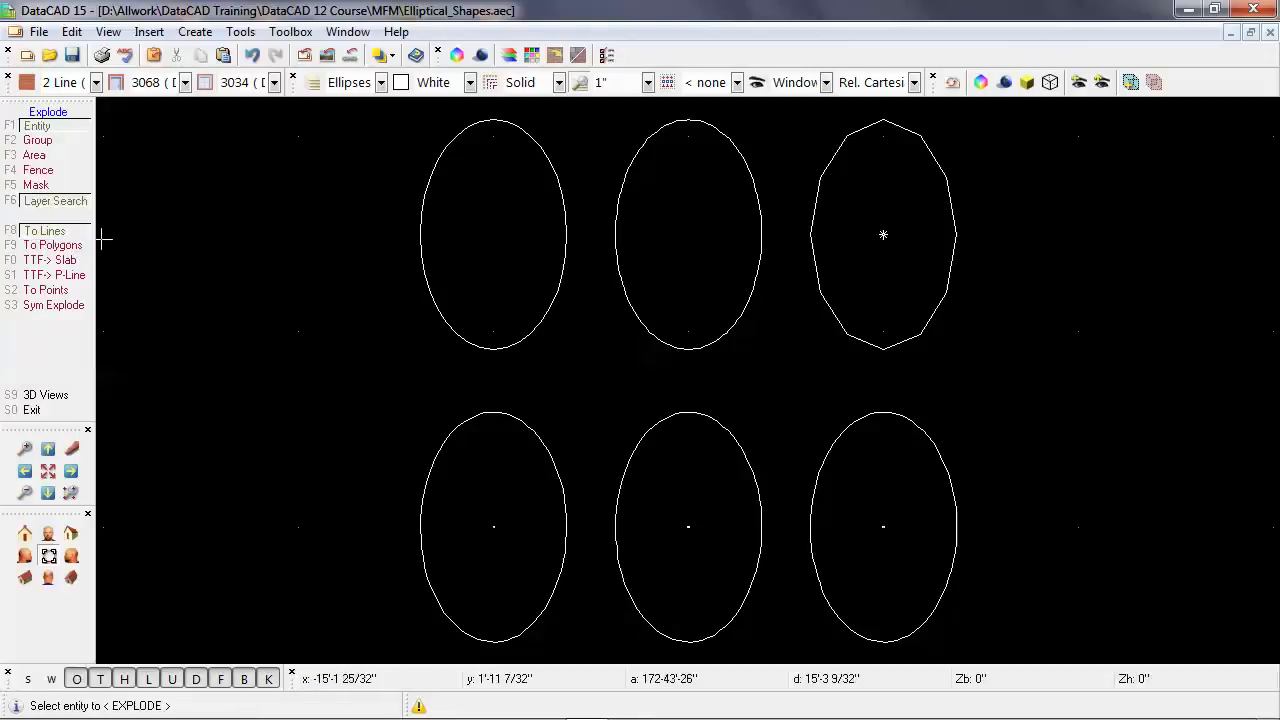
click(73, 293)
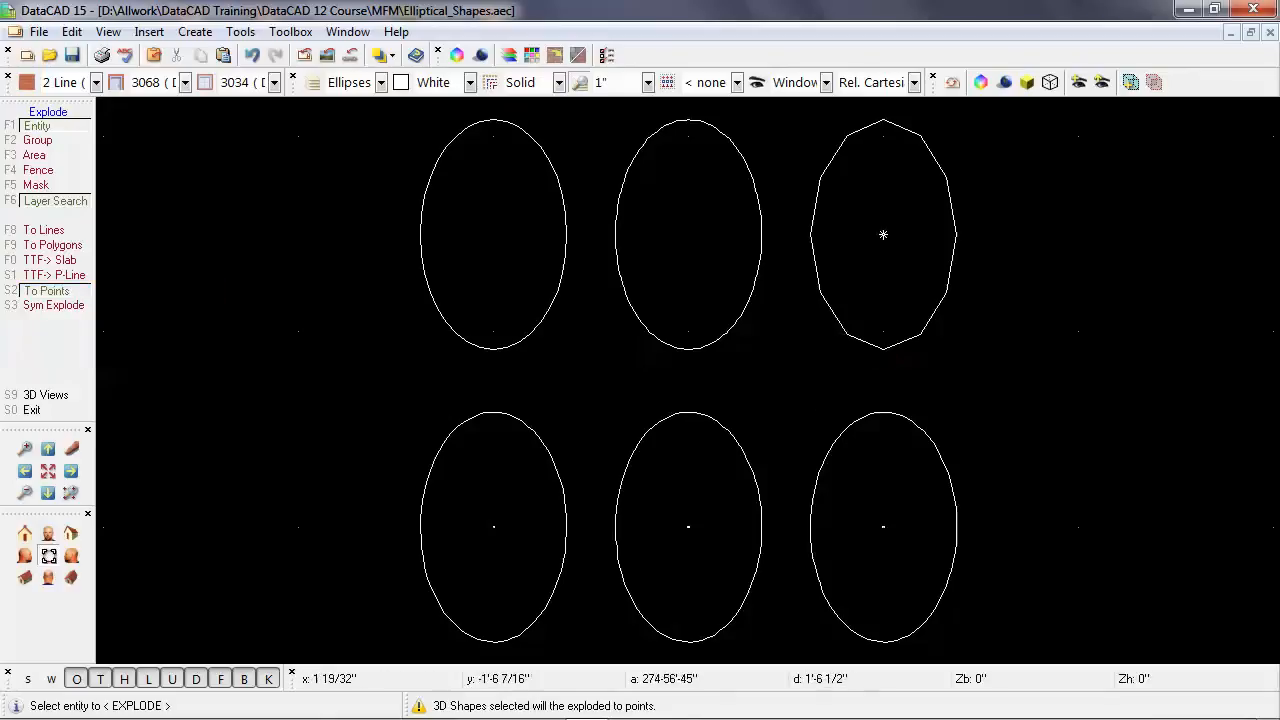
click(856, 426)
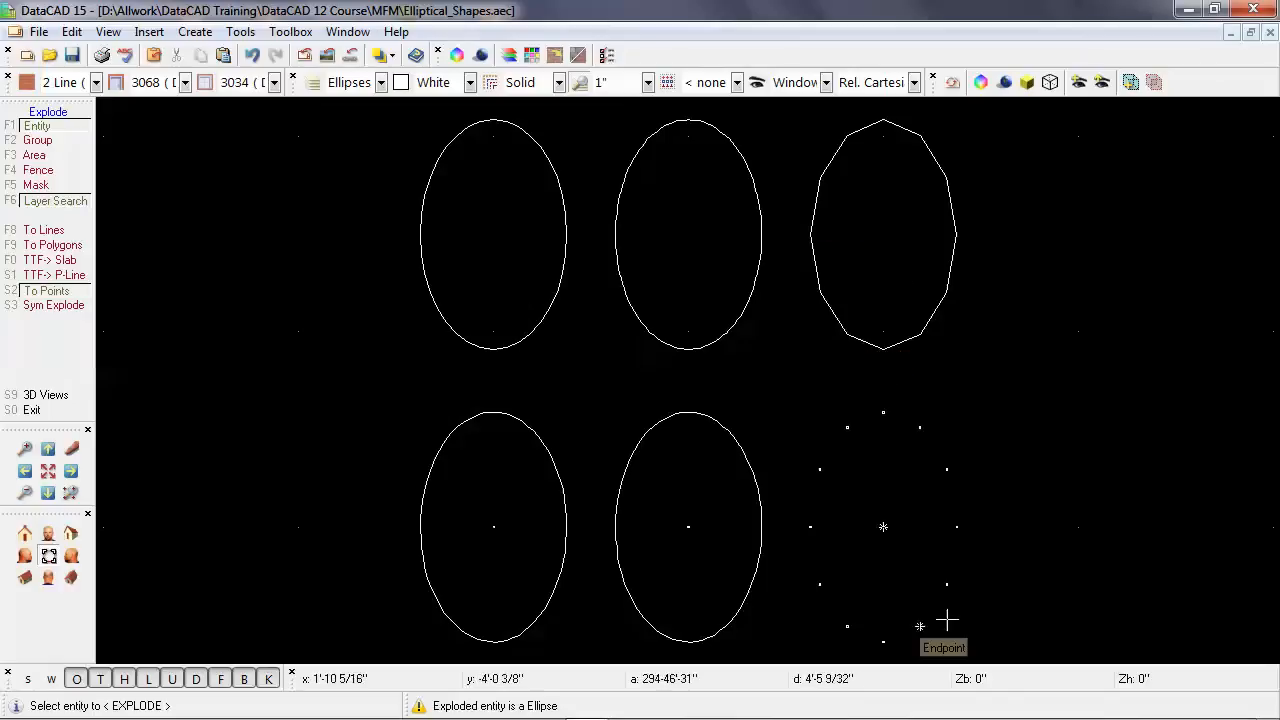
right_click(214, 286)
Set the primary circle divisions back to 36.
click(84, 313)
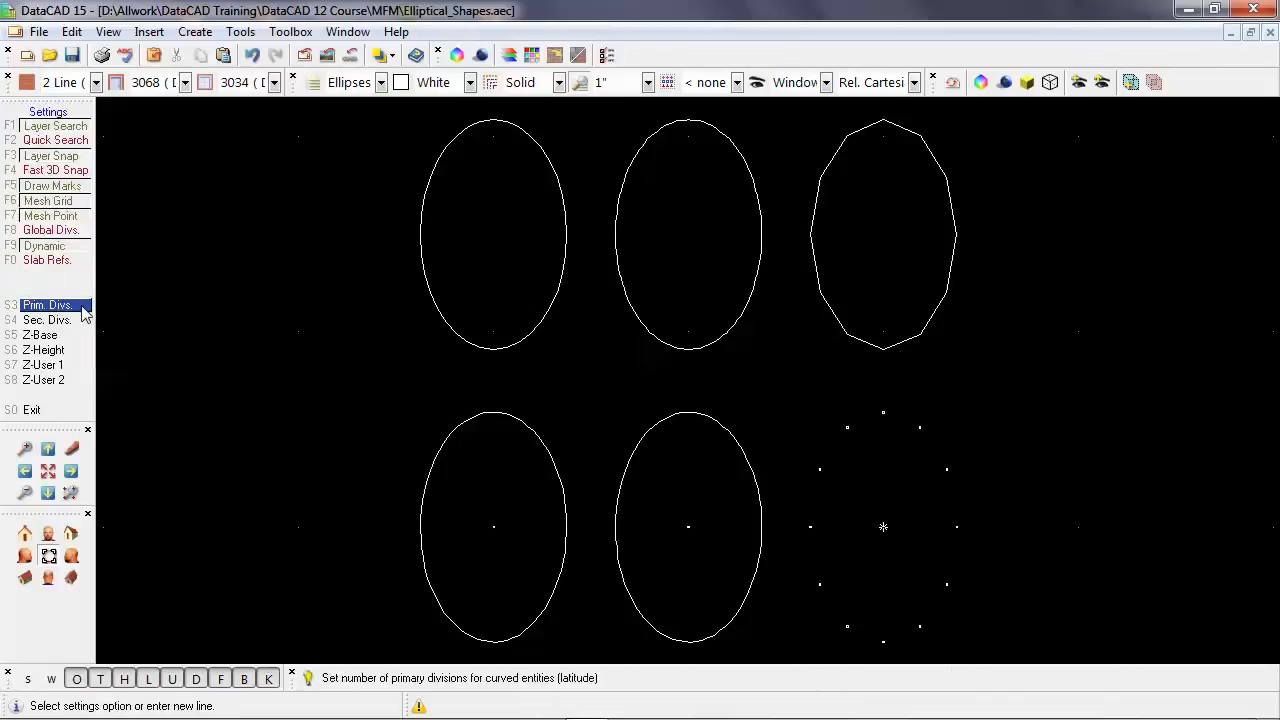
click(84, 310)
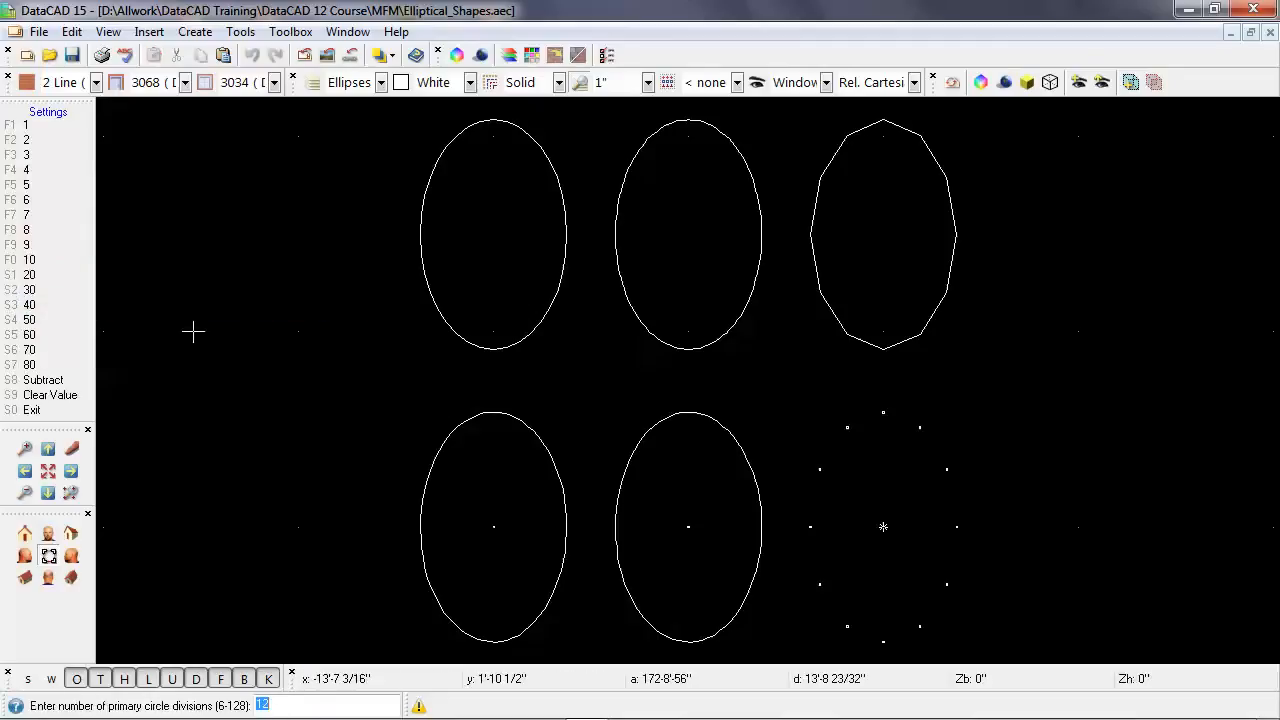
text(36)
key(Return)
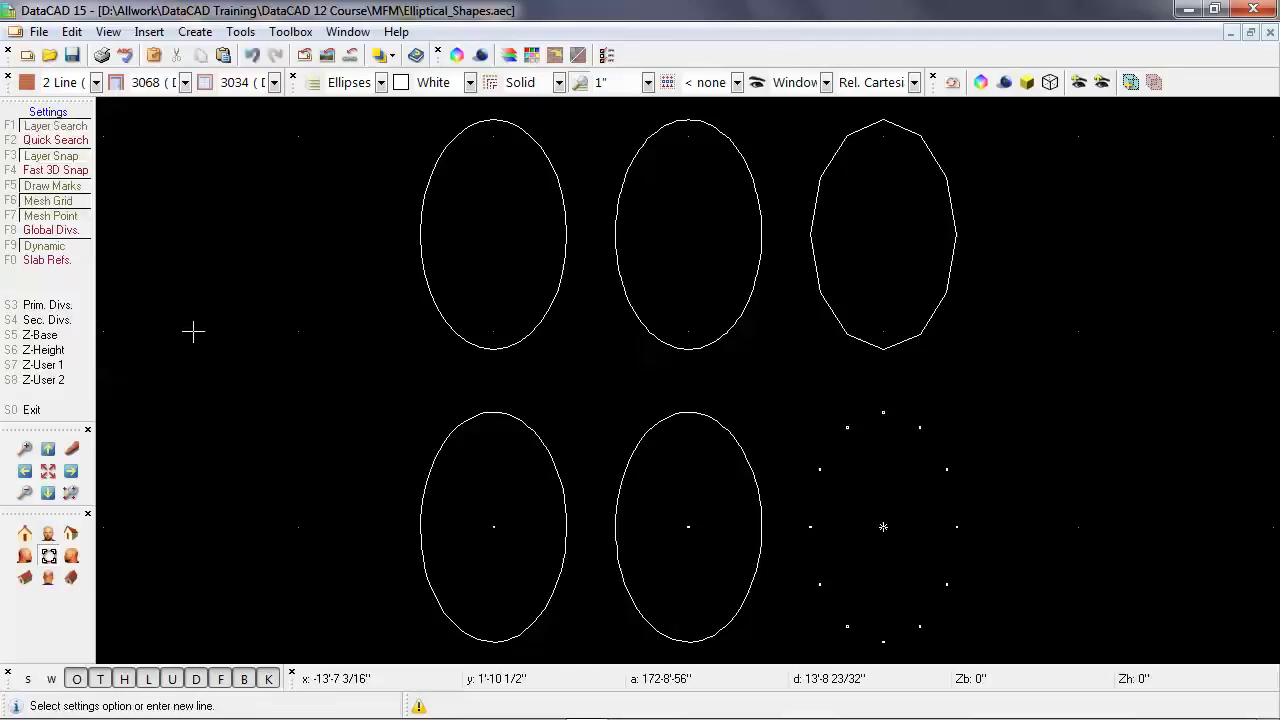
right_click(193, 331)
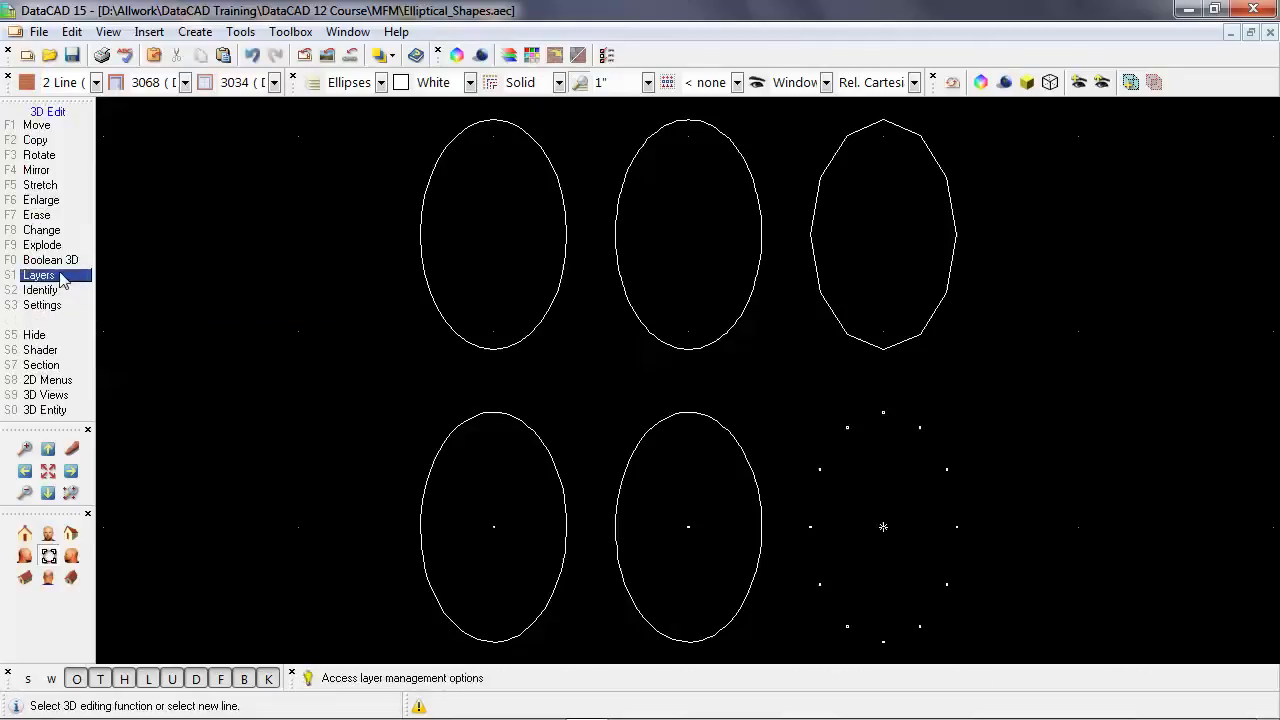
Explode the left ellipse of the lower row into points using 36 divisions.
click(45, 245)
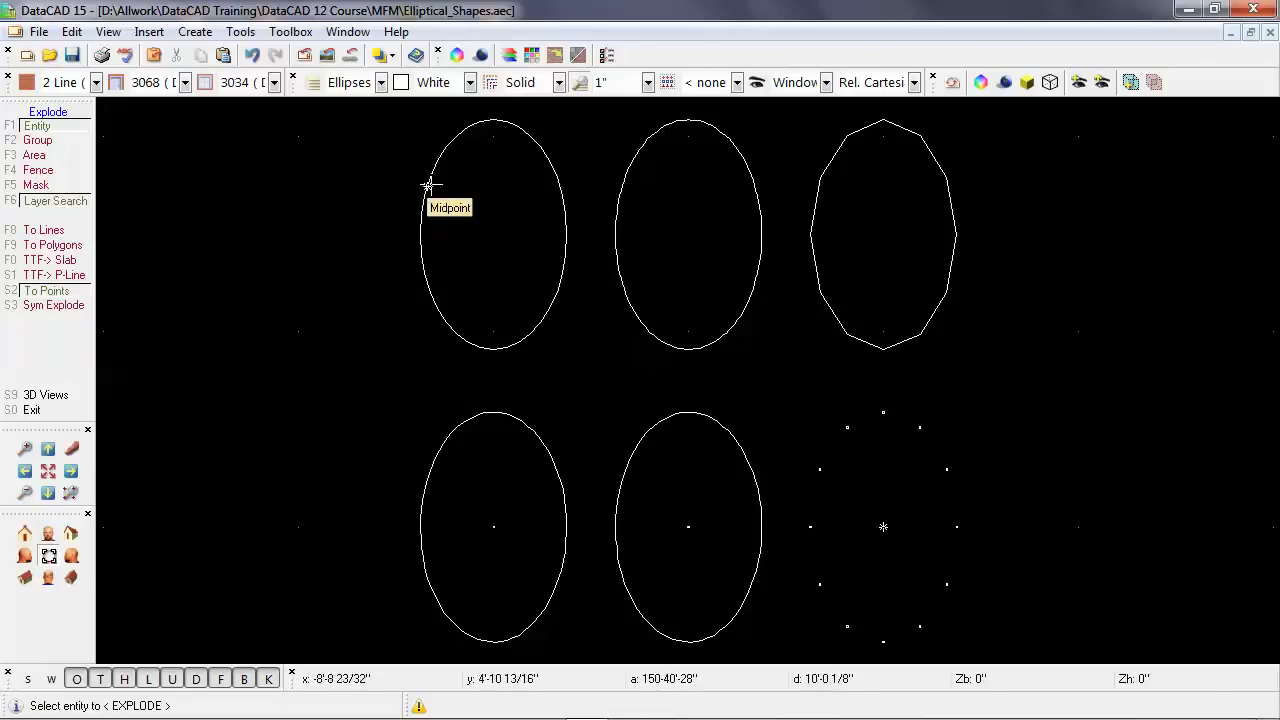
click(442, 450)
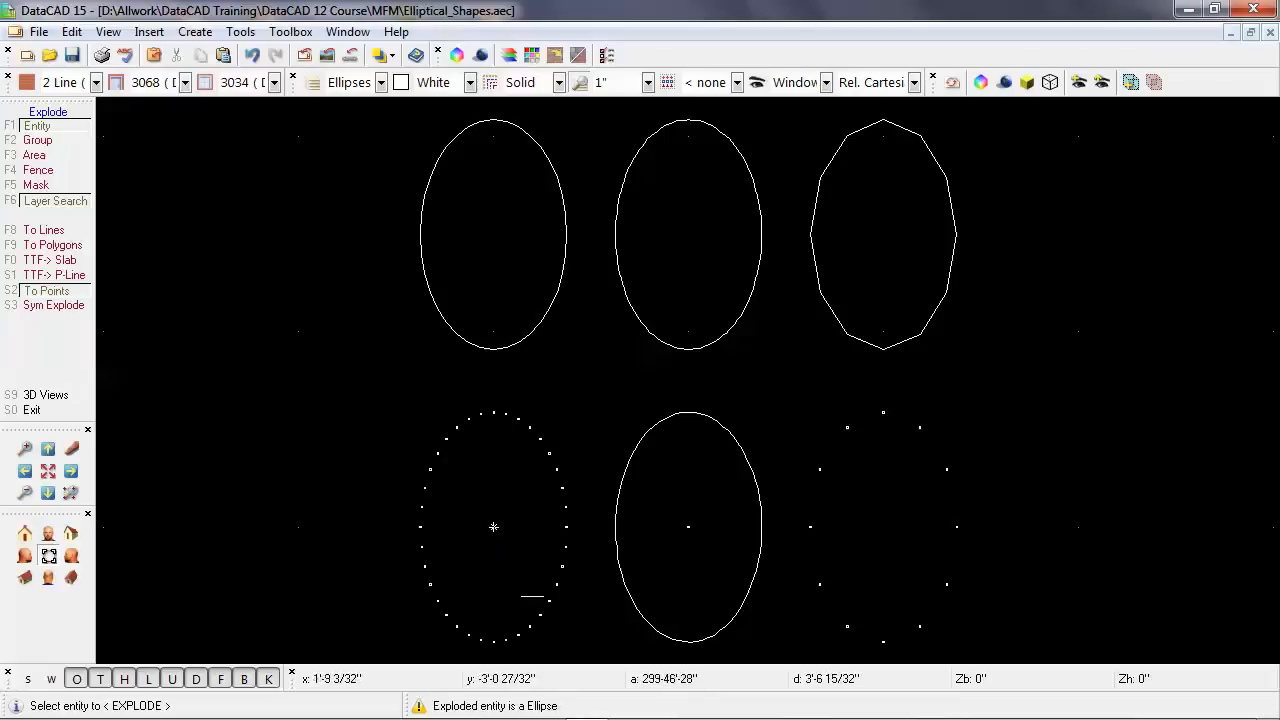
right_click(289, 300)
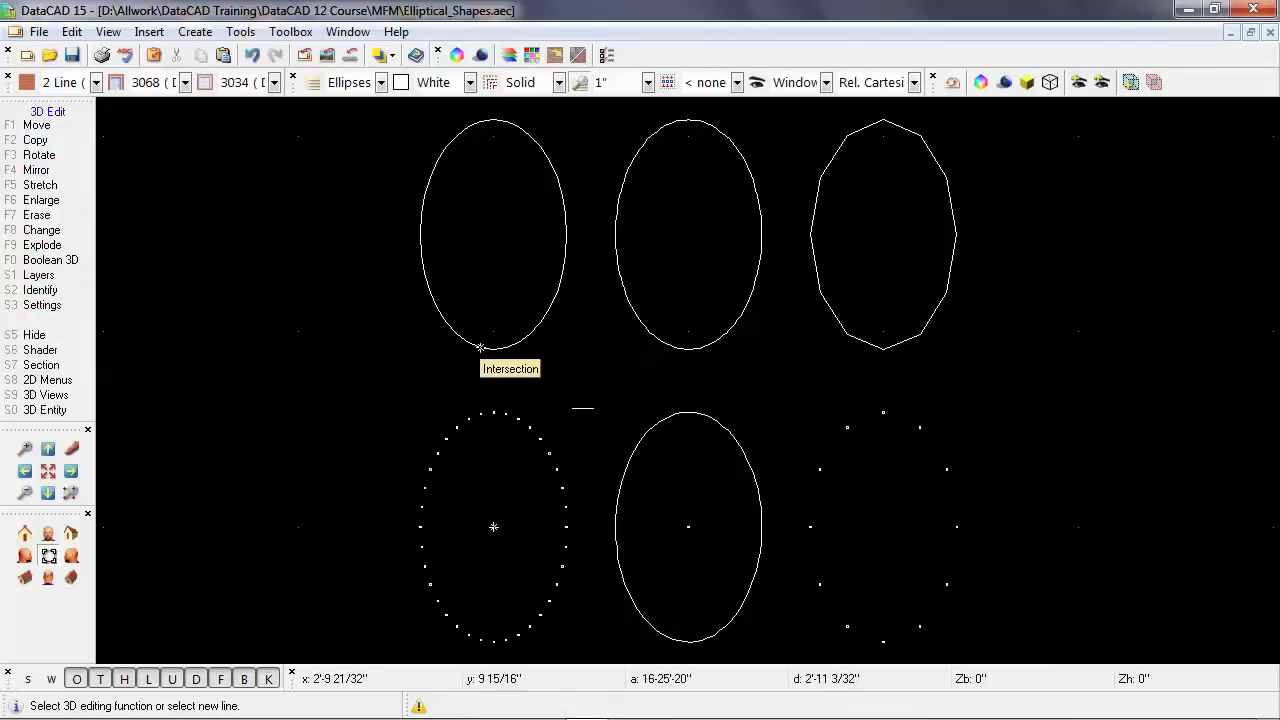
Set the number of primary circle divisions to 128.
click(80, 308)
click(82, 306)
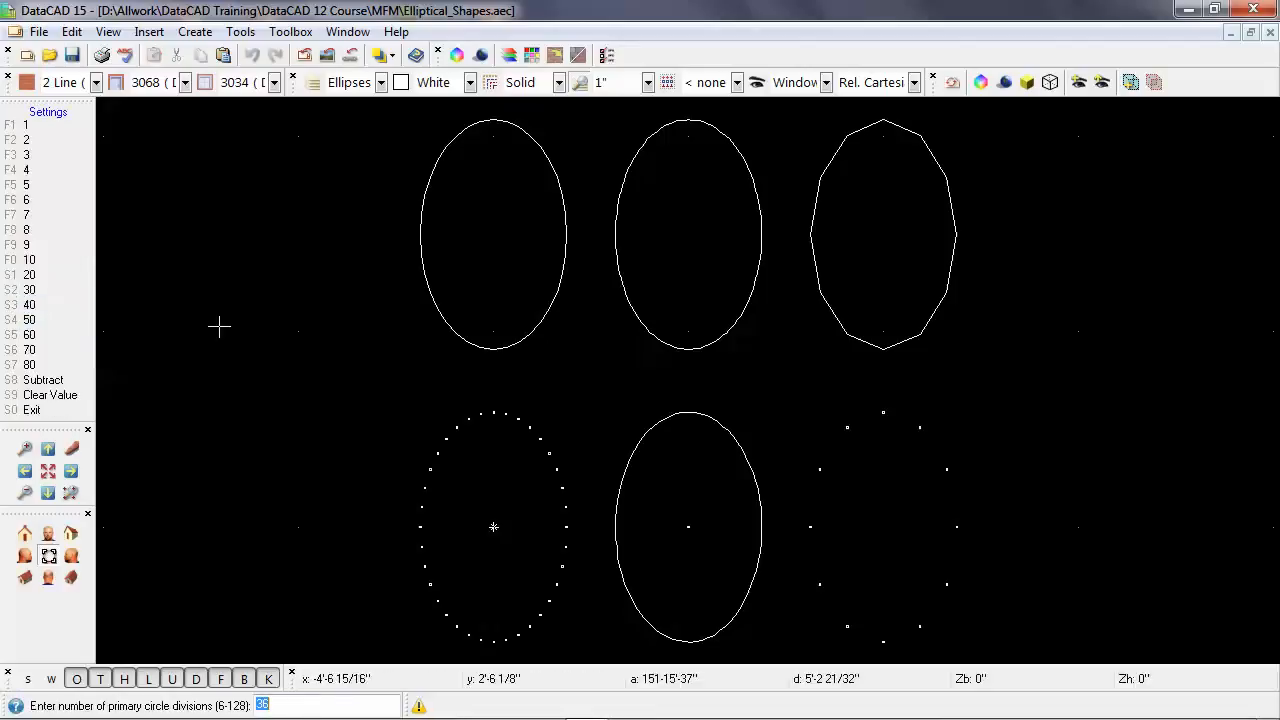
text(128)
key(Return)
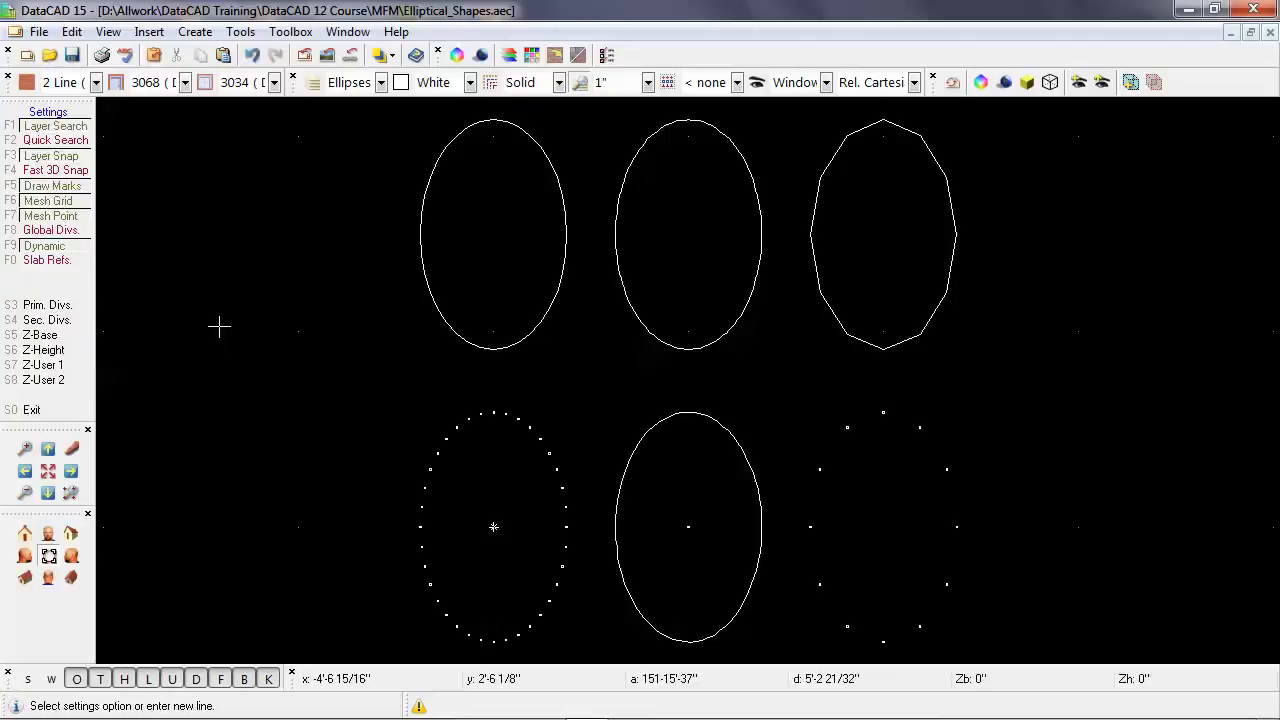
right_click(219, 326)
Explode the middle ellipse of the lower row into points using 128 divisions.
click(45, 251)
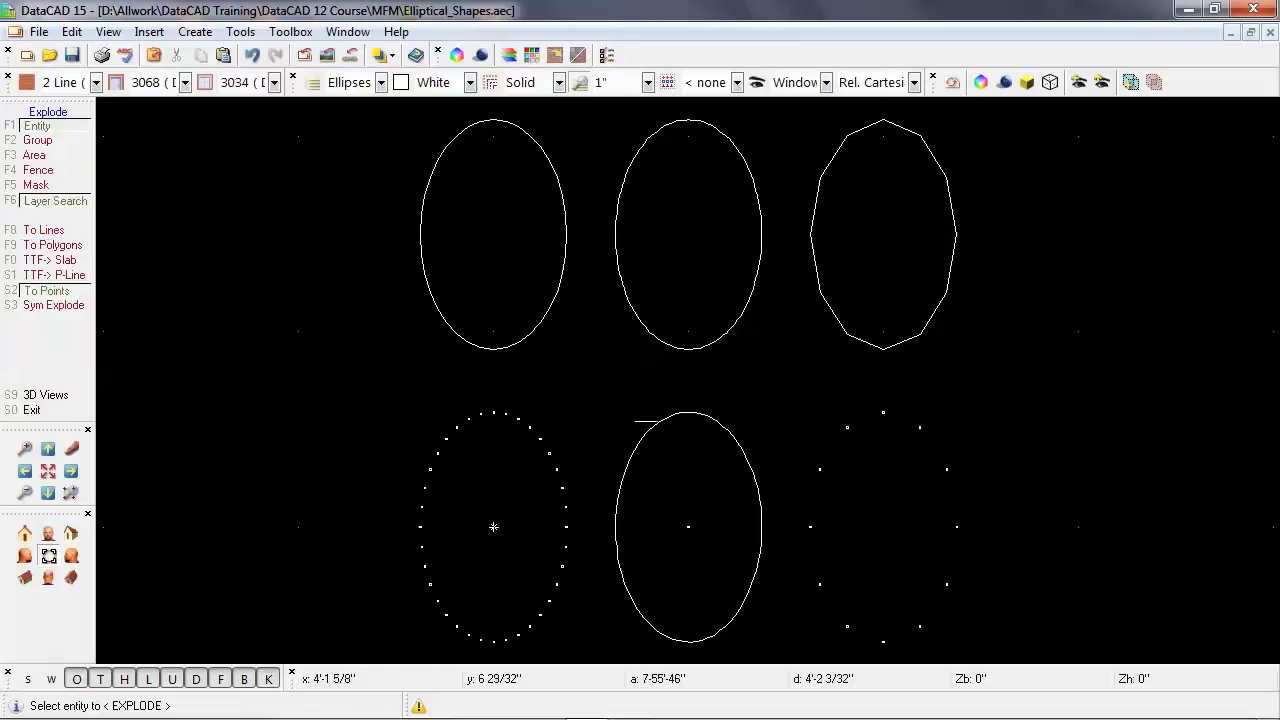
click(646, 421)
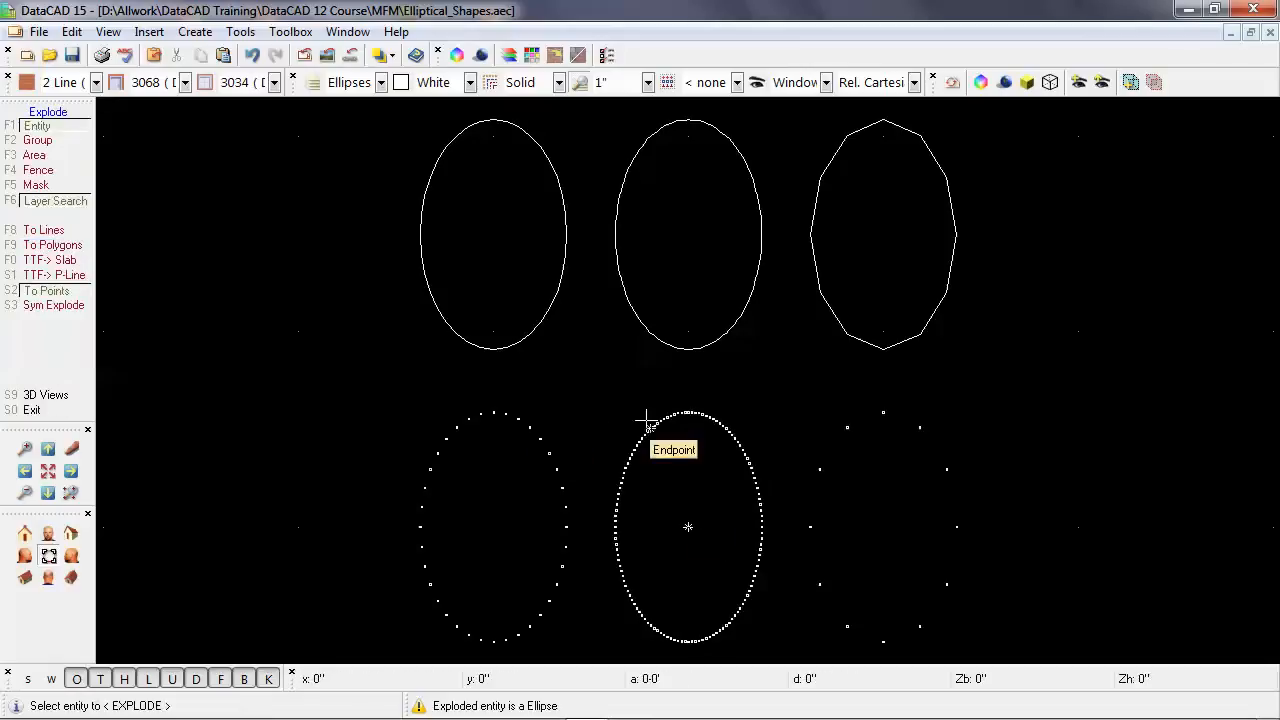
right_click(325, 374)
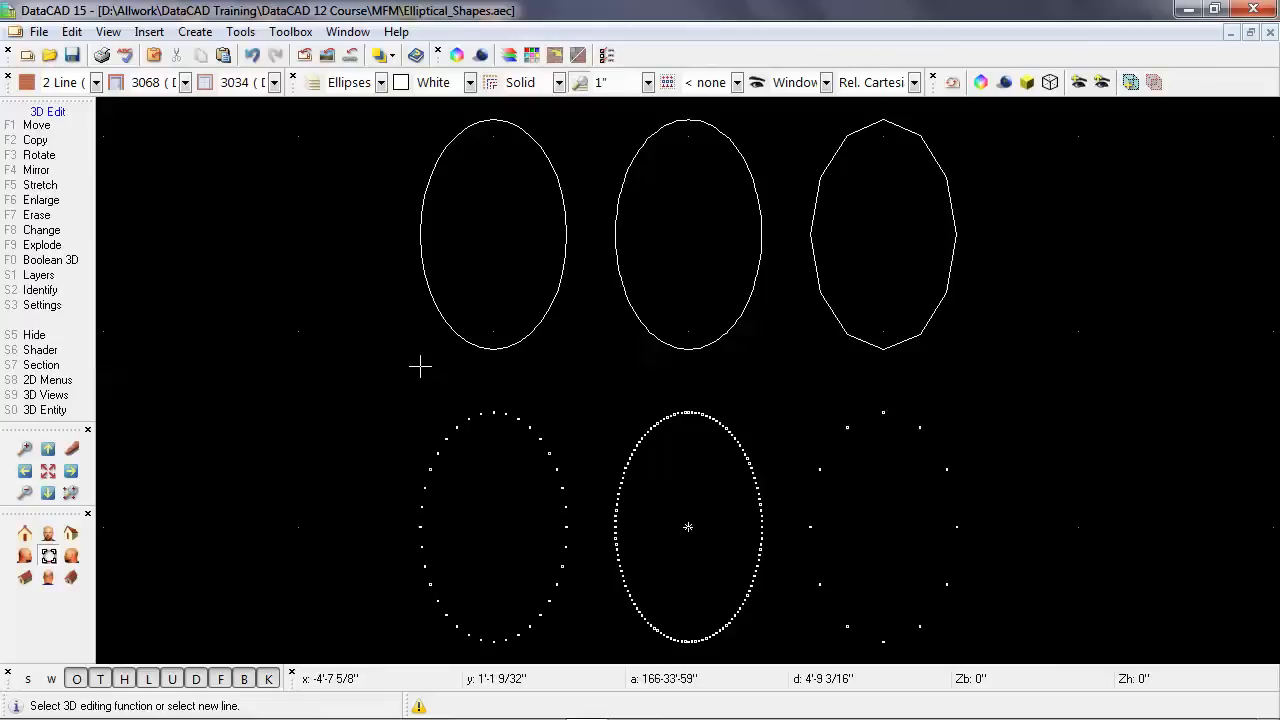
Make the Polylines layer active and start the Polyline command with contour search on.
key(shift+F10)
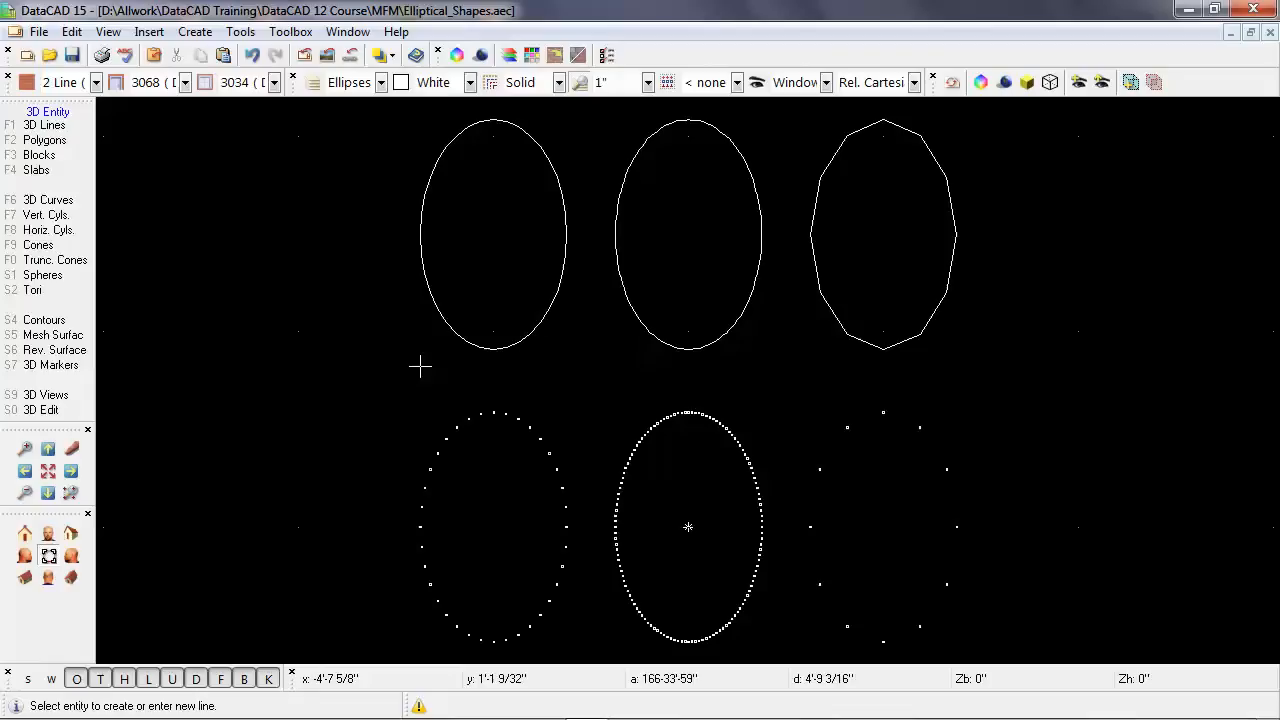
key(shift+F10)
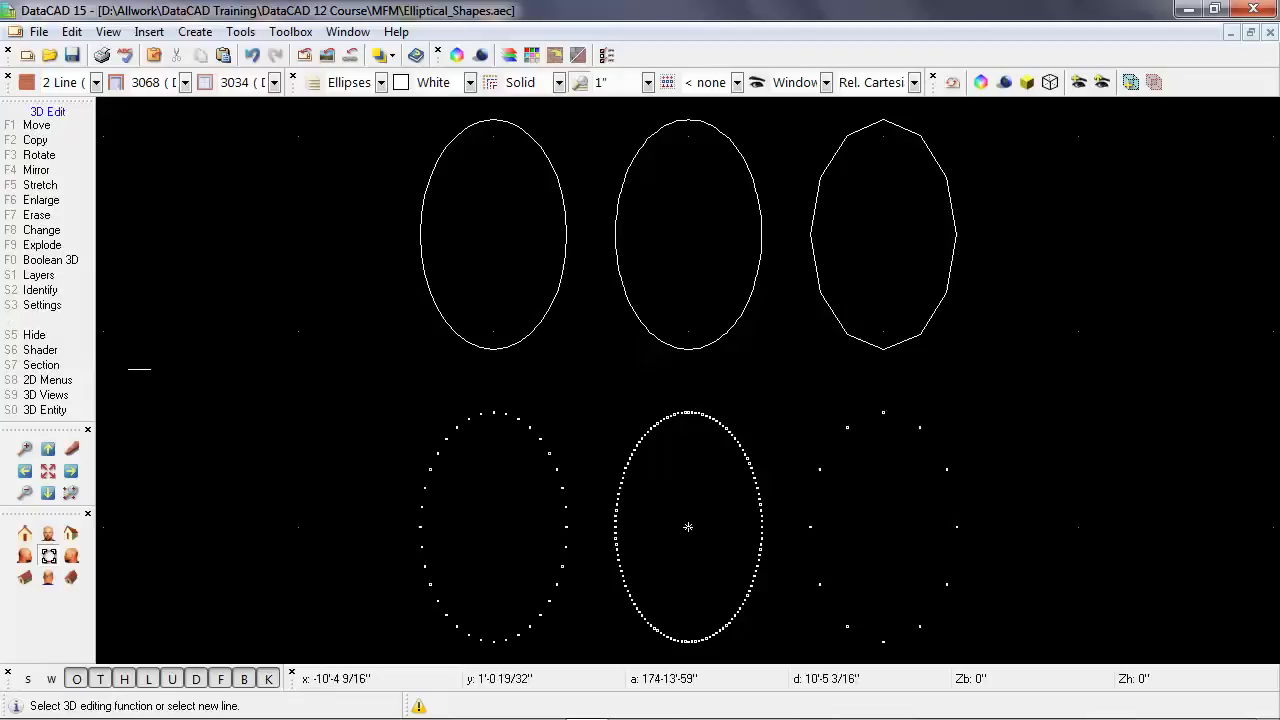
click(88, 381)
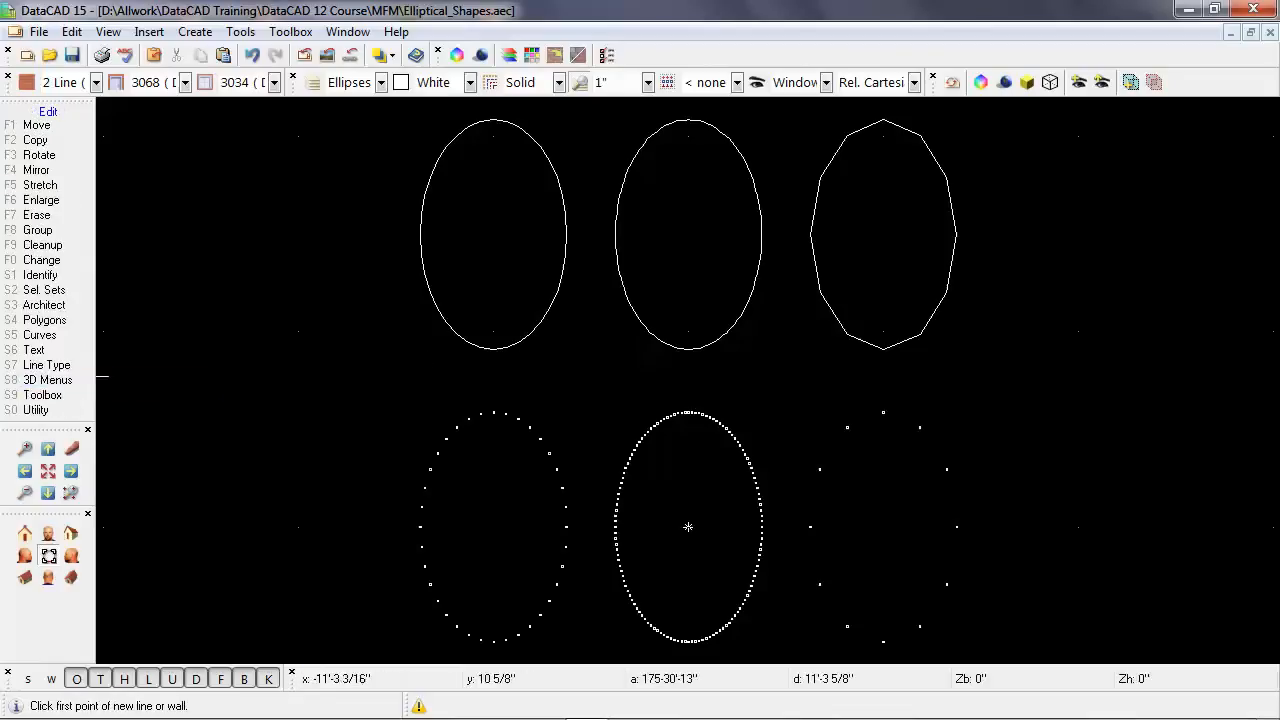
click(60, 335)
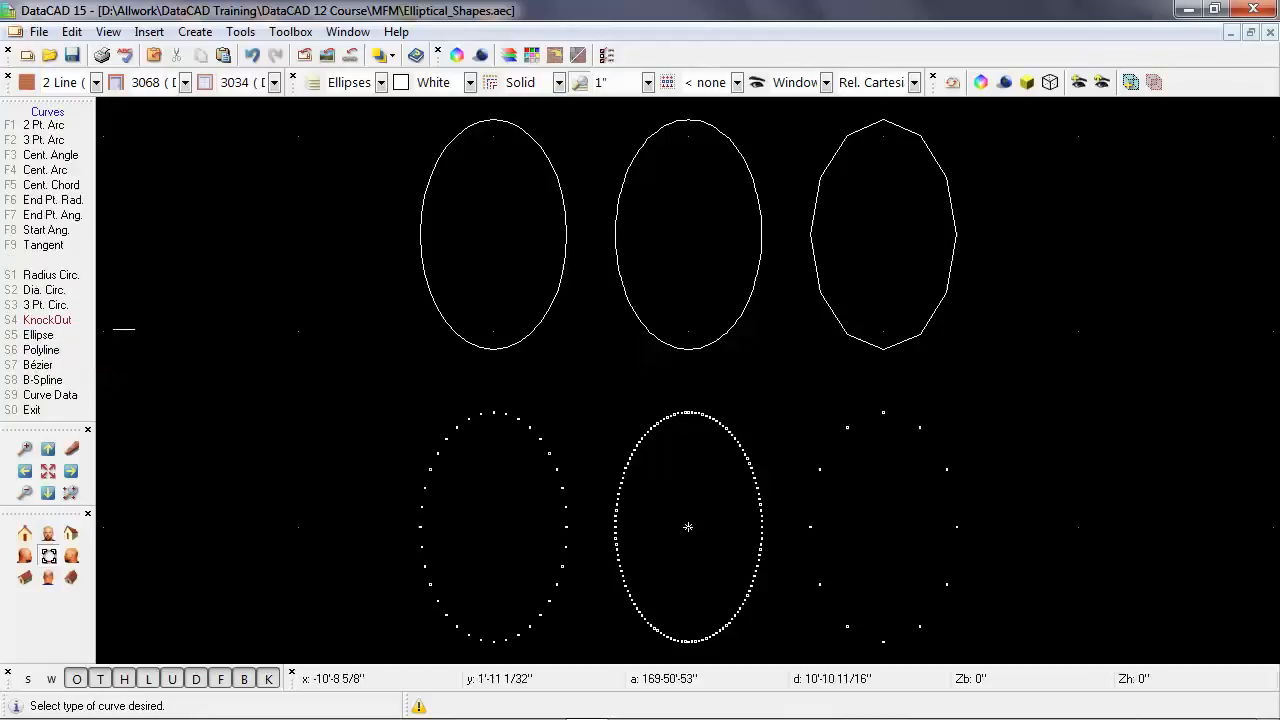
click(77, 352)
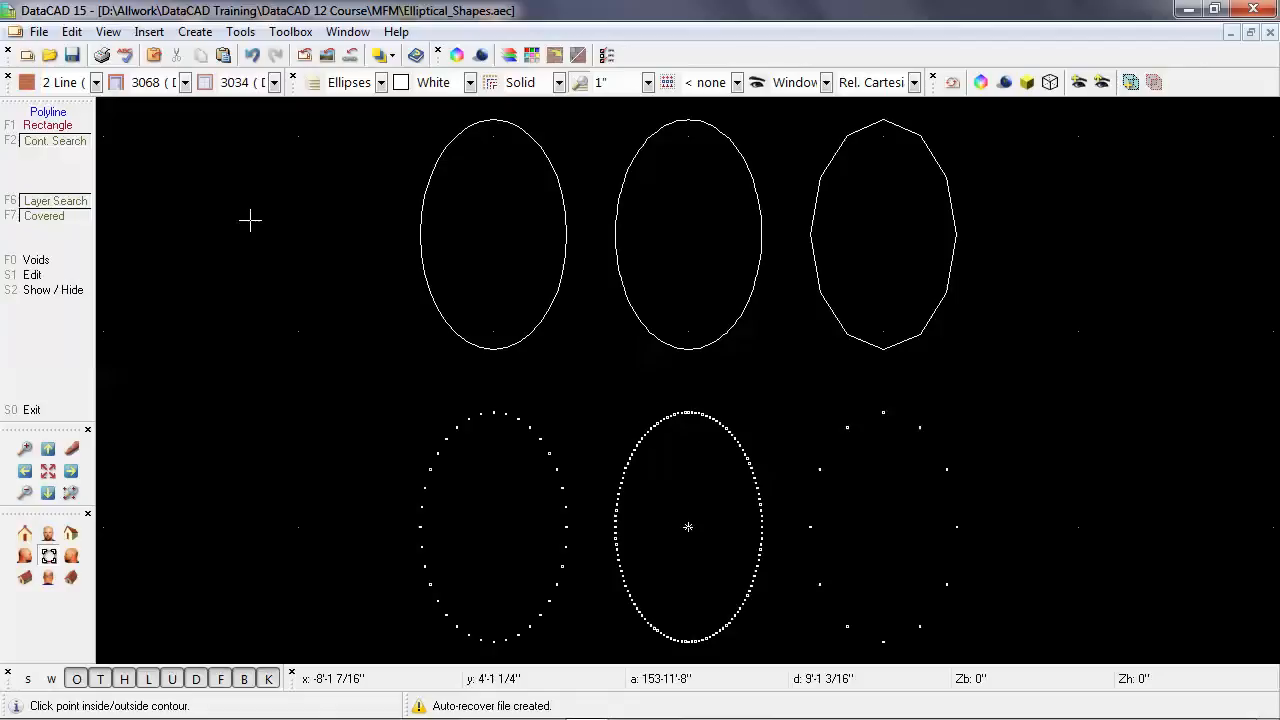
key(Tab)
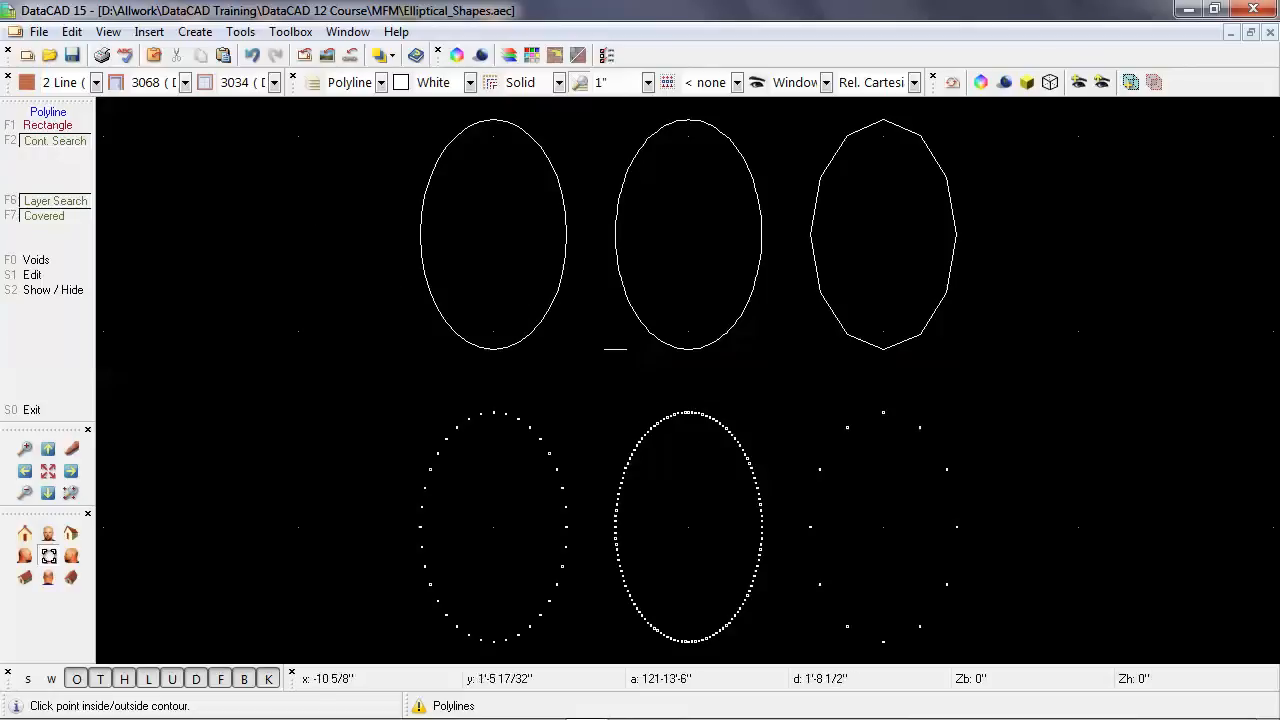
Trace a polyline by contour search over each of the three elliptical shapes in the upper row.
click(836, 316)
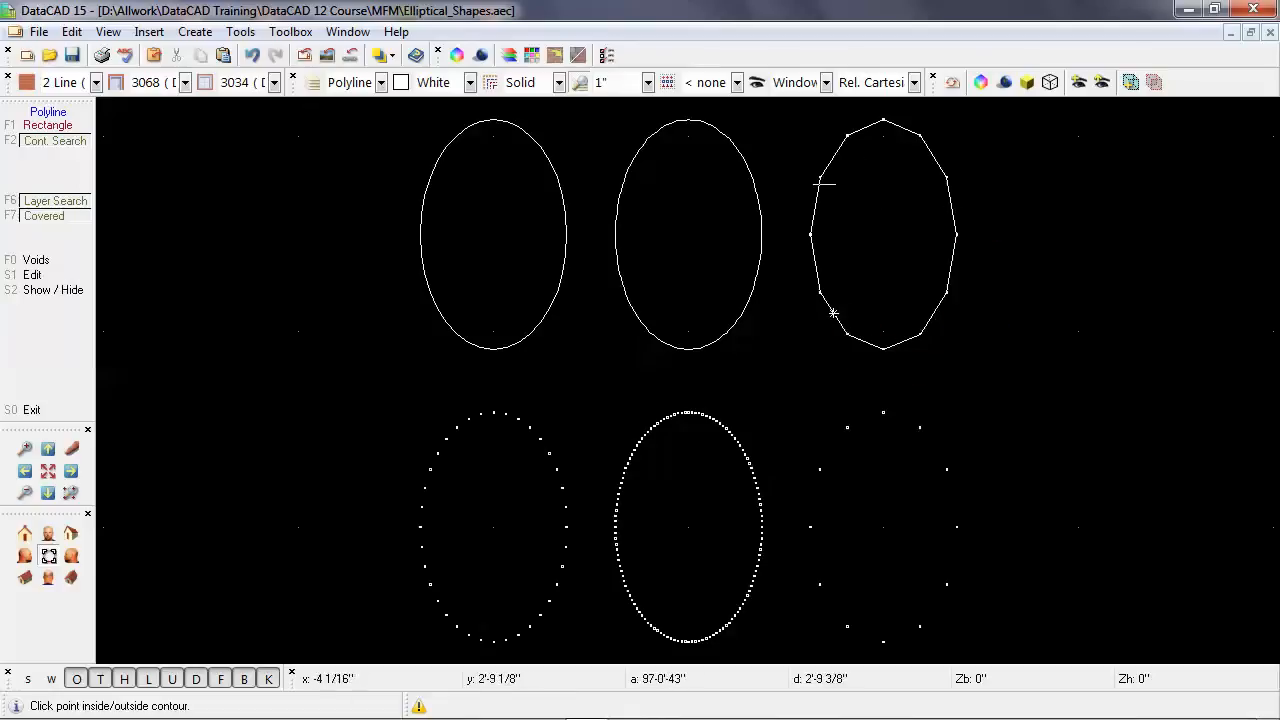
click(834, 315)
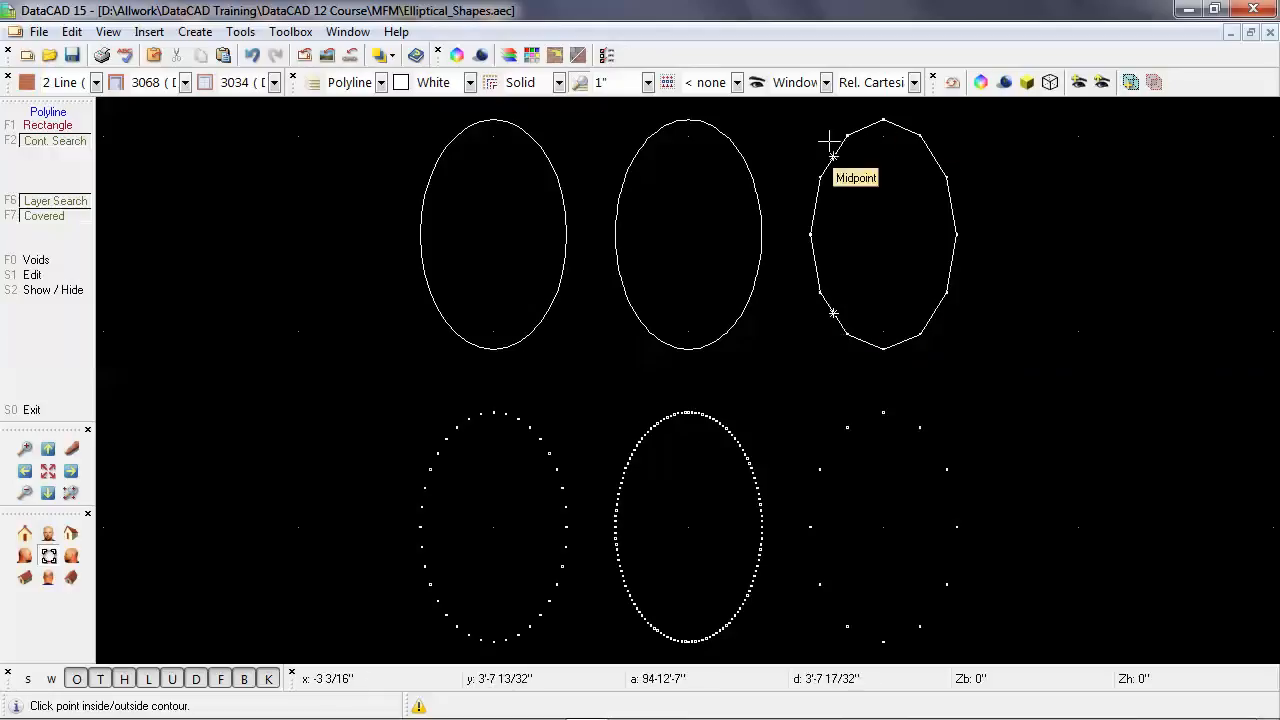
click(634, 305)
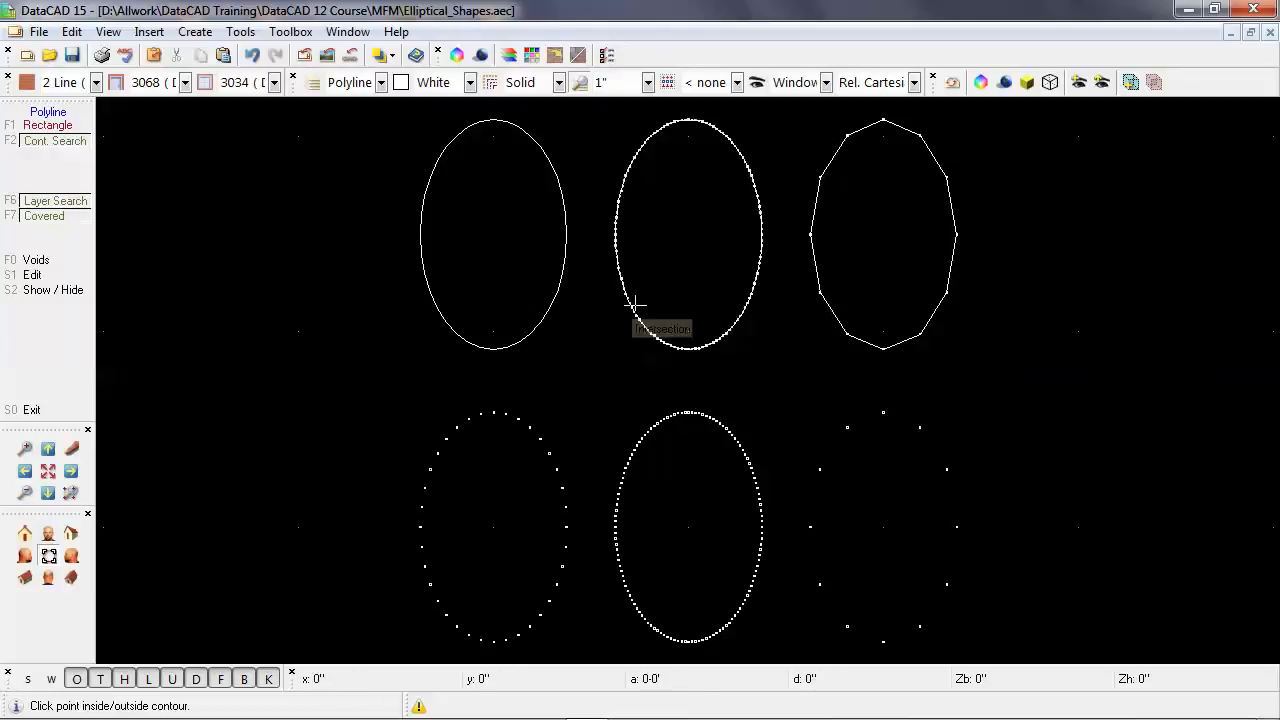
click(450, 323)
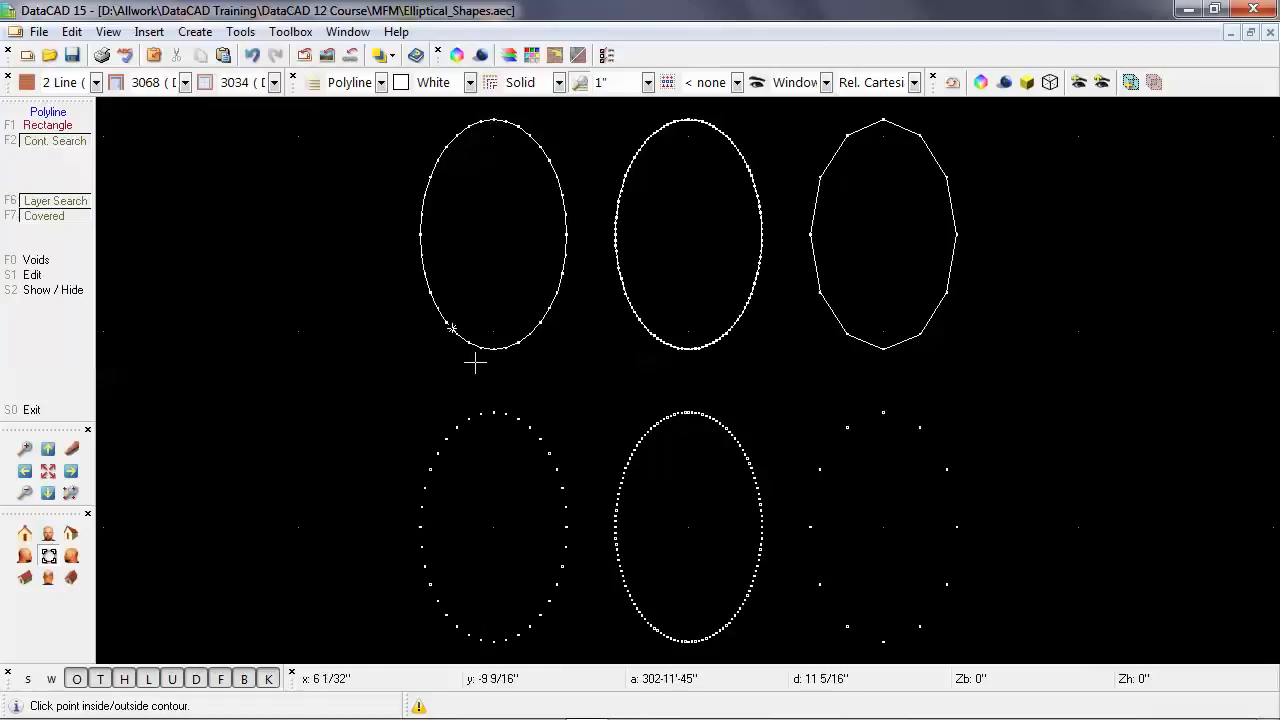
right_click(301, 383)
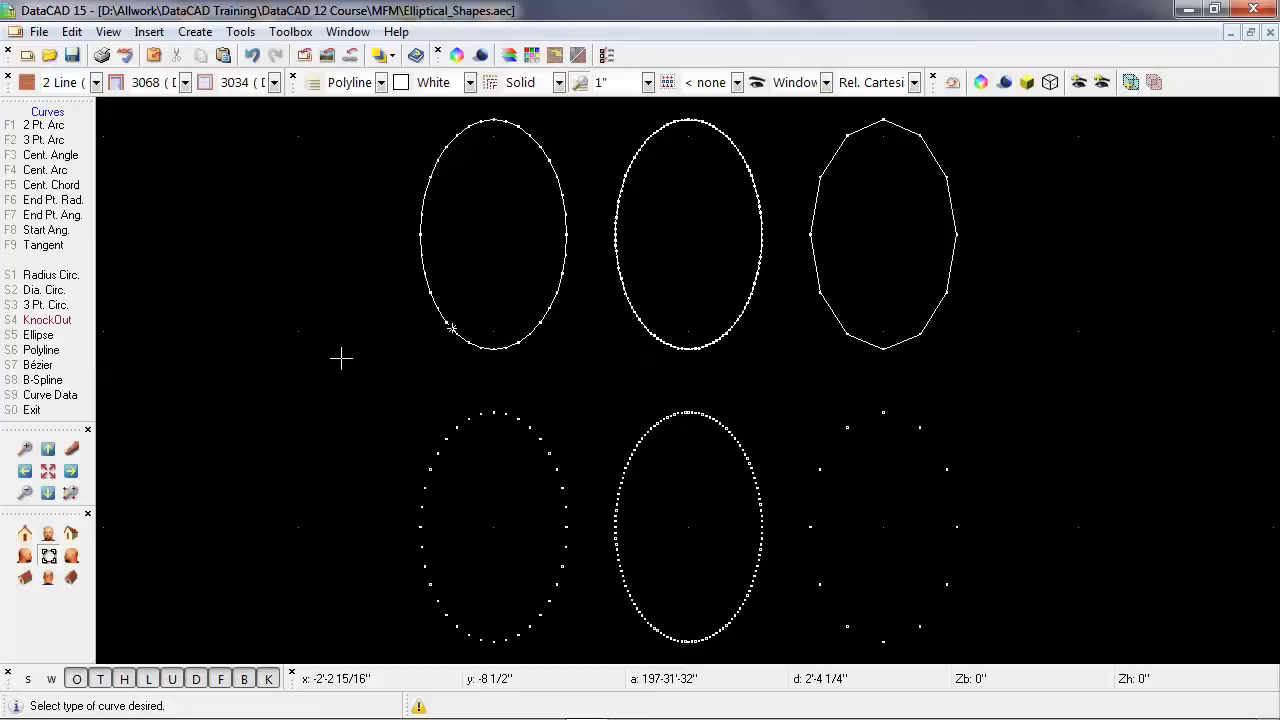
Make Polylines the only displayed layer.
key(l)
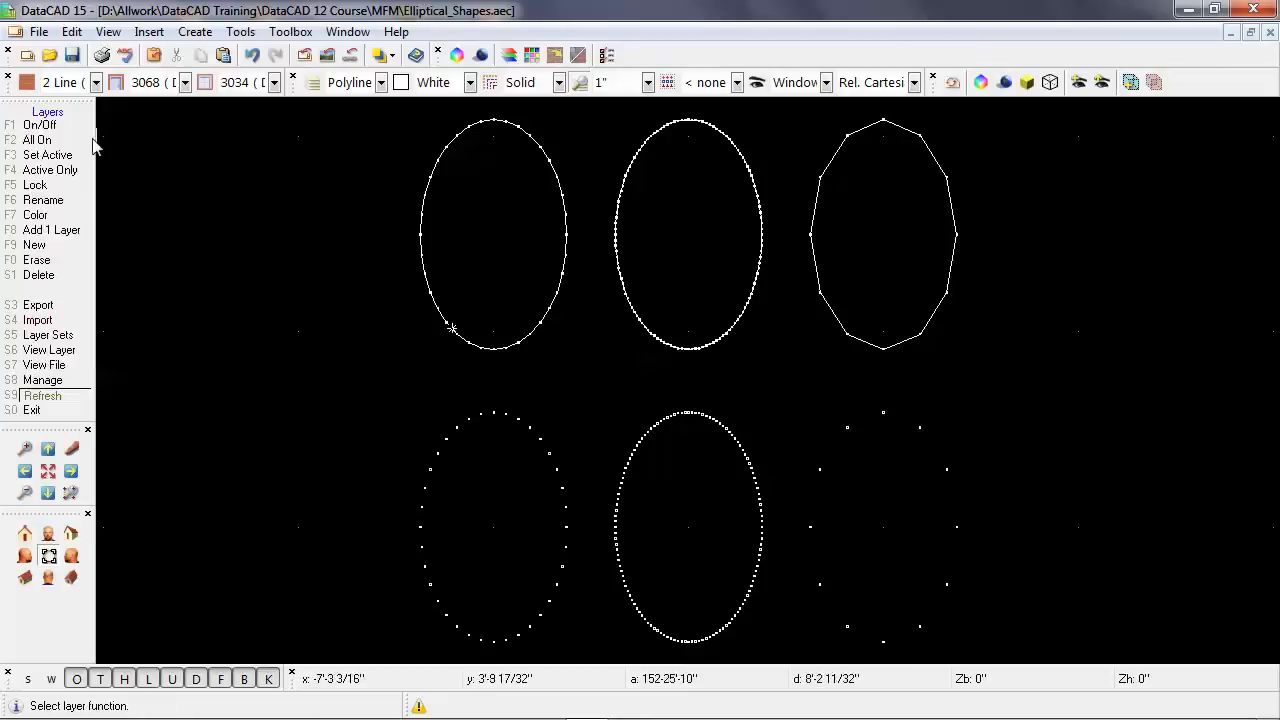
click(85, 170)
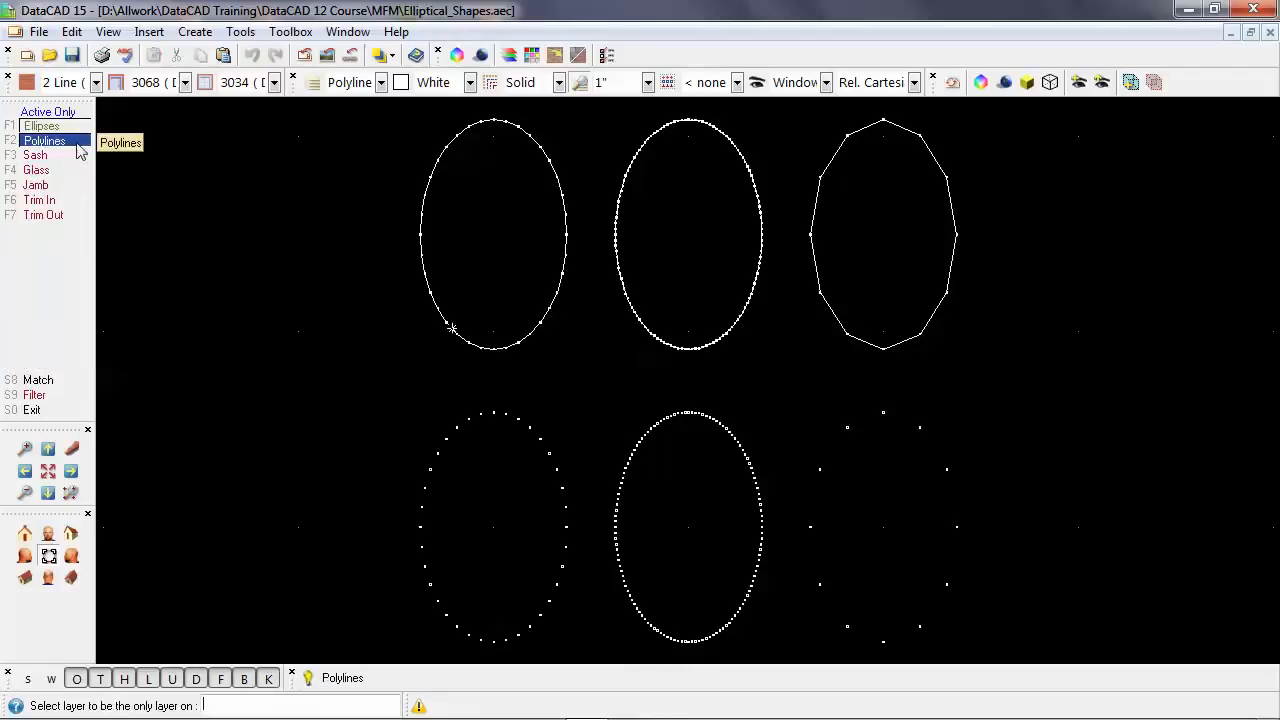
click(77, 146)
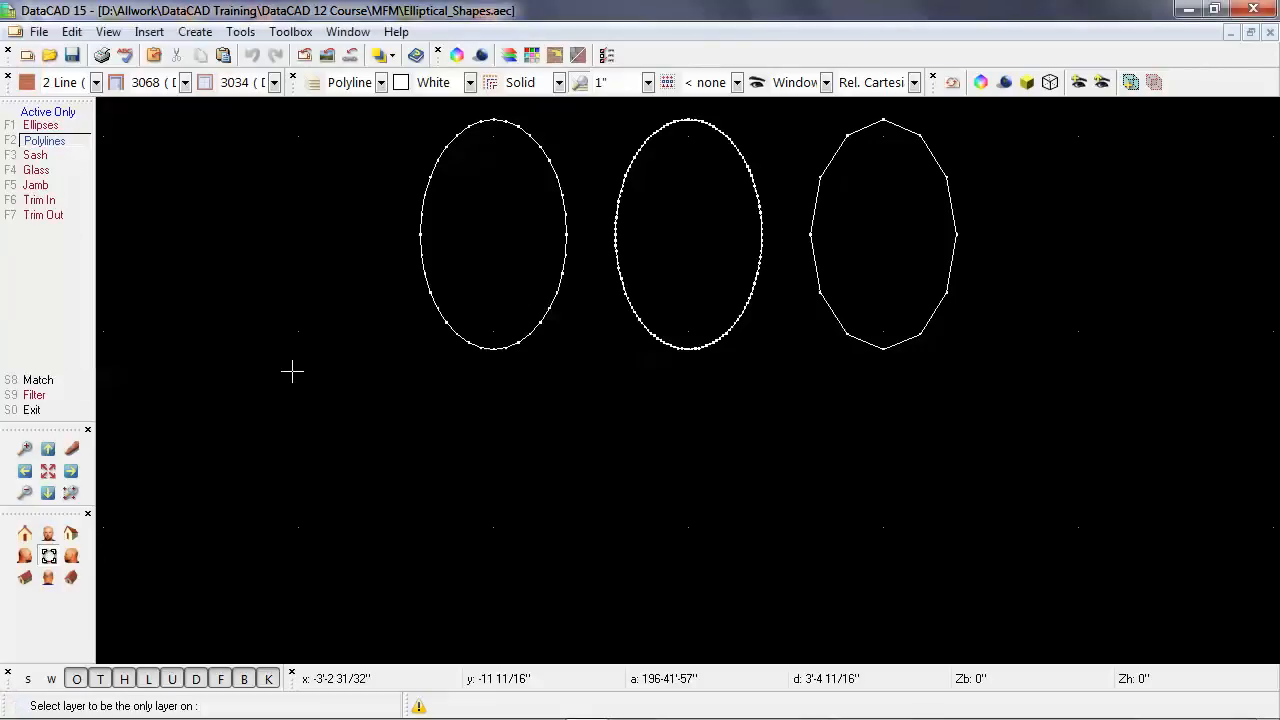
right_click(292, 372)
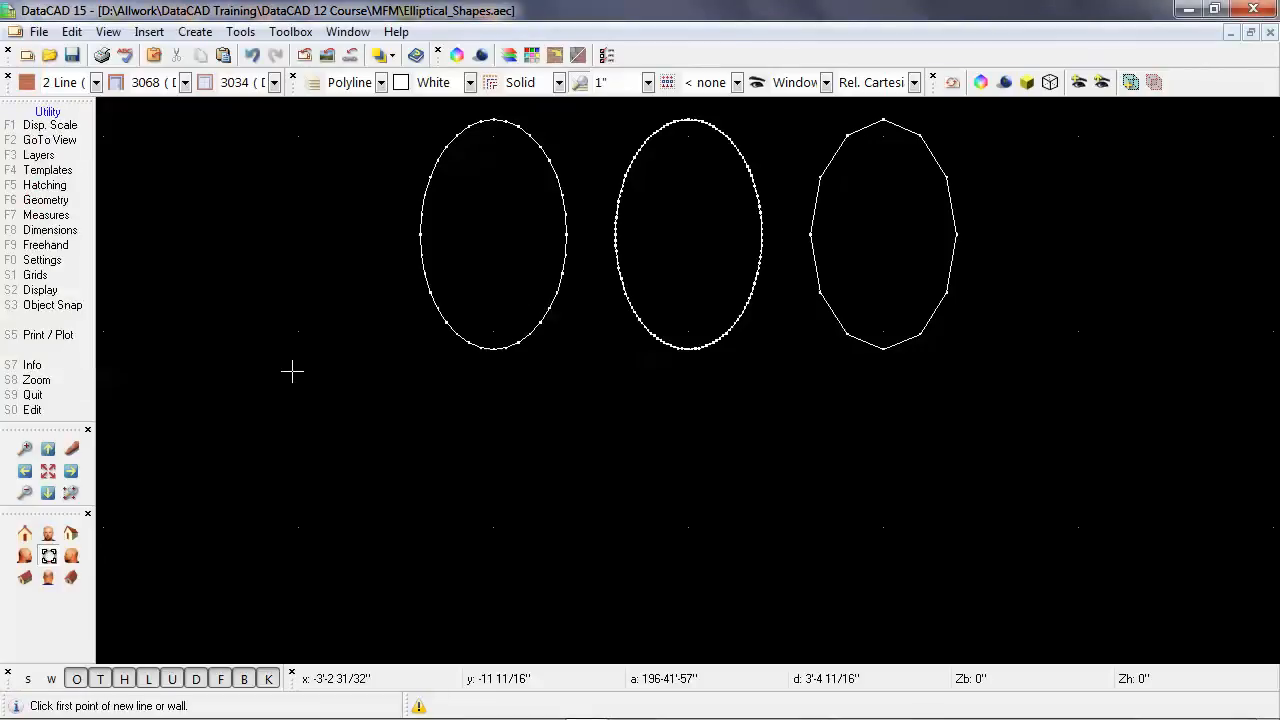
Examine the three traced polylines from different angles in the Object Viewer and return to the drawing.
click(981, 84)
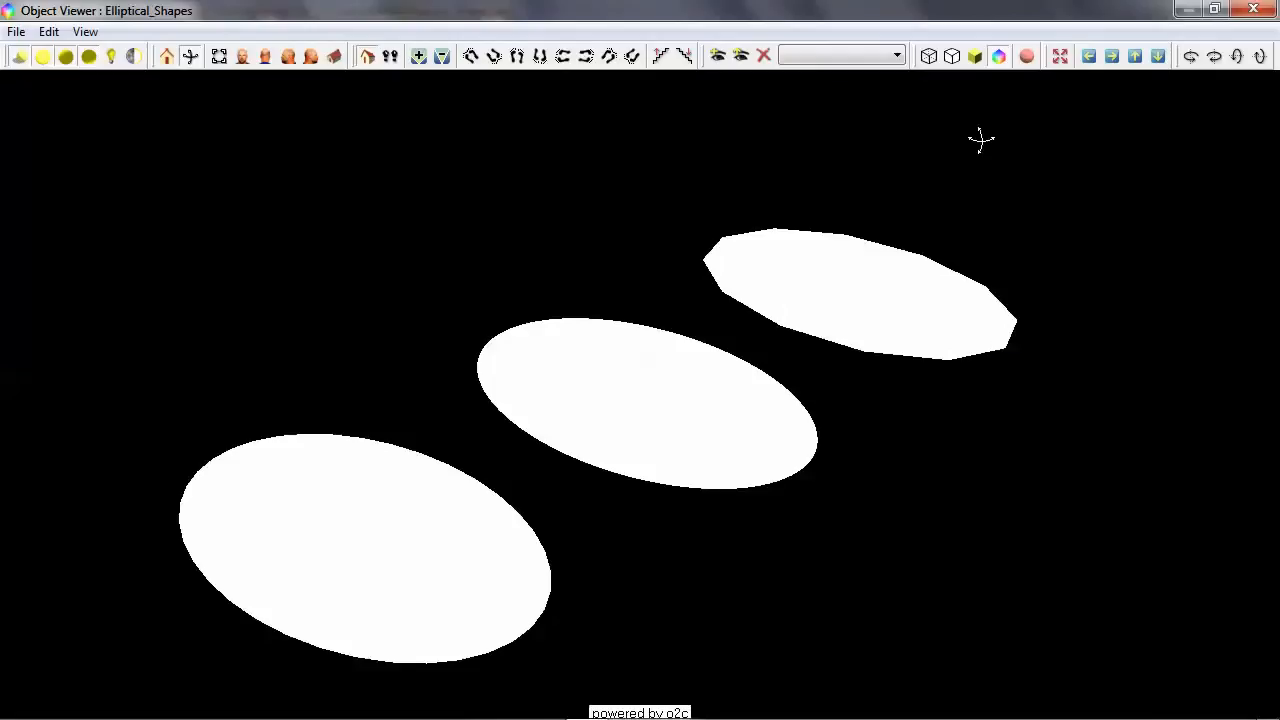
drag(997, 443, 894, 504)
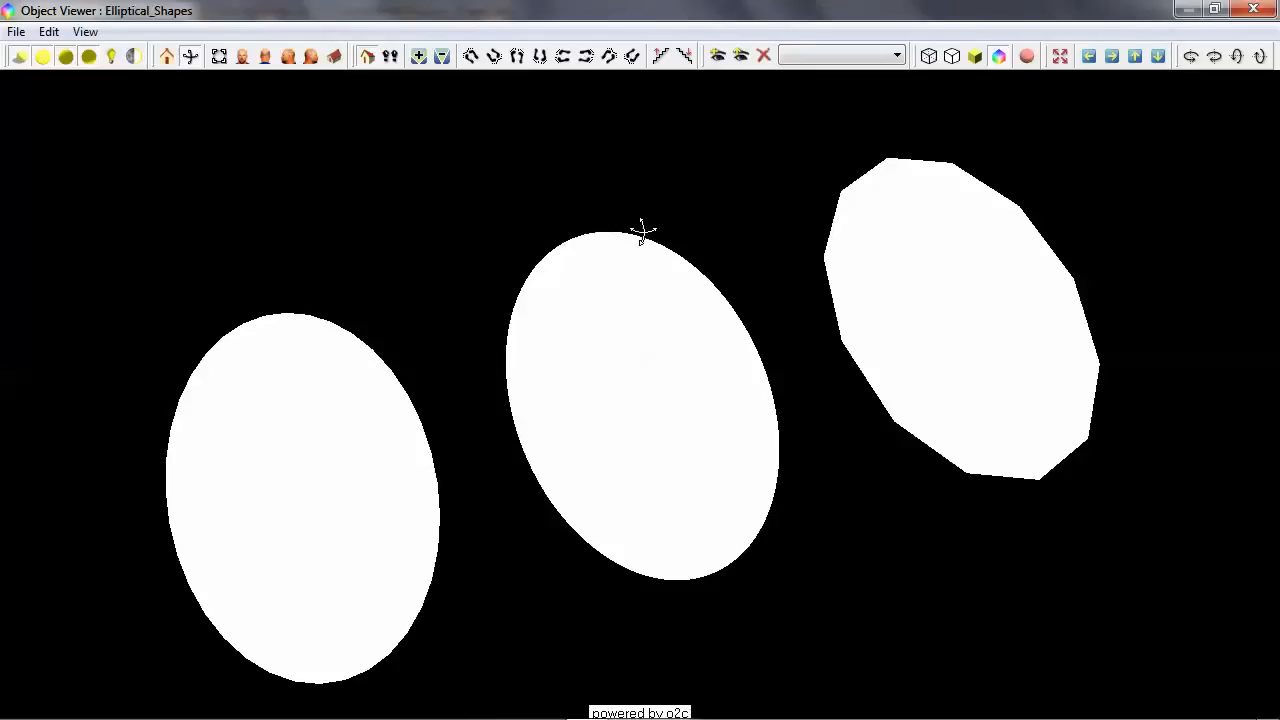
click(1254, 12)
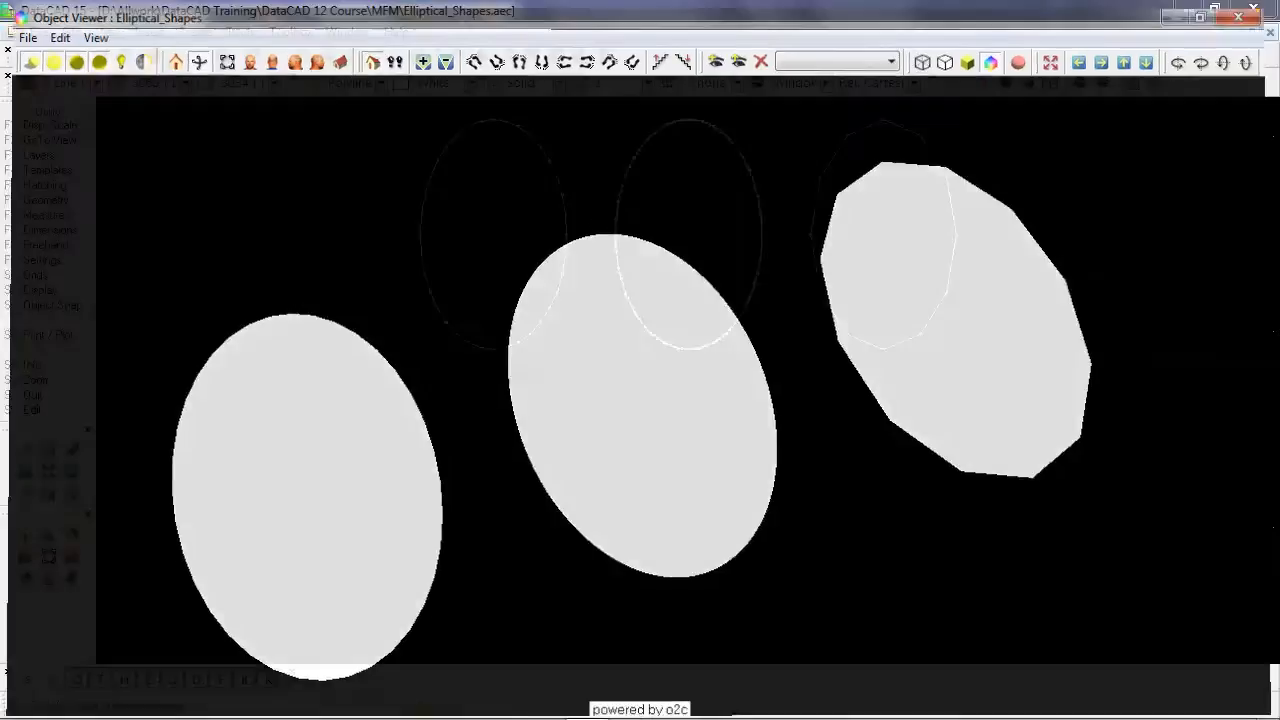
Start the Offset command on the polylines drawing and set it to Dynamic mode.
key(shift+F10)
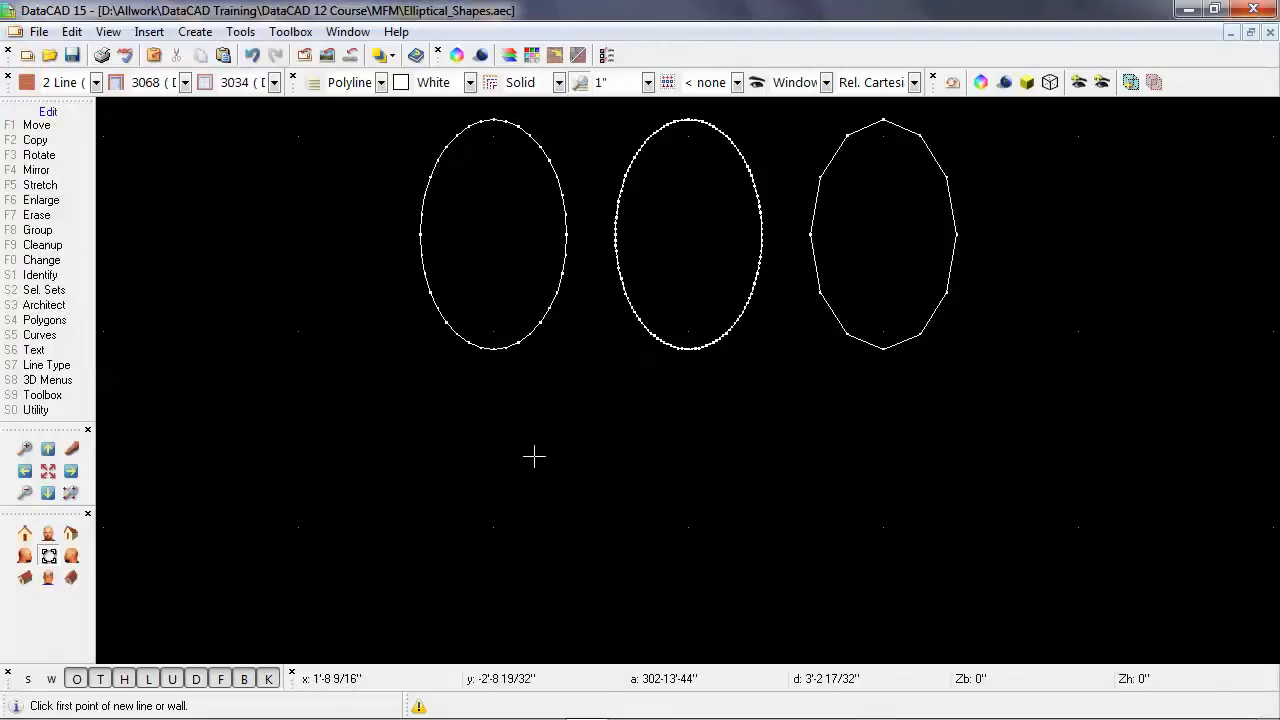
click(48, 470)
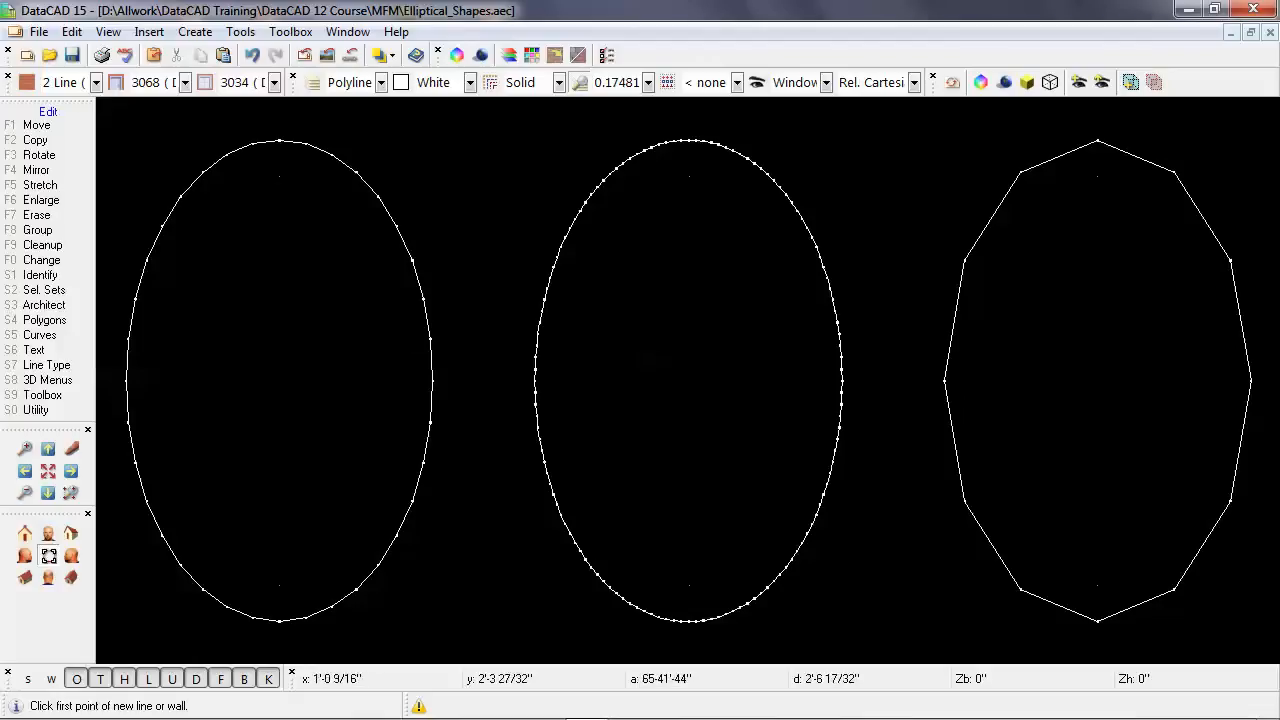
key(shift+F10)
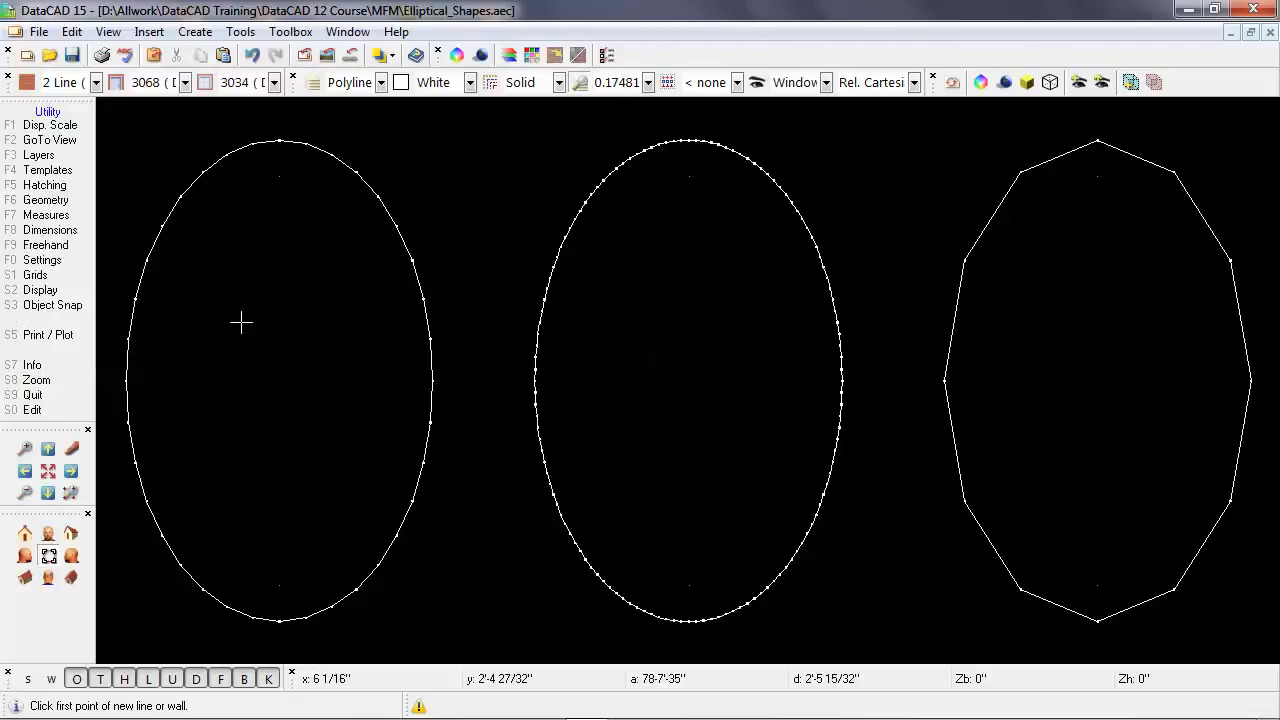
click(80, 204)
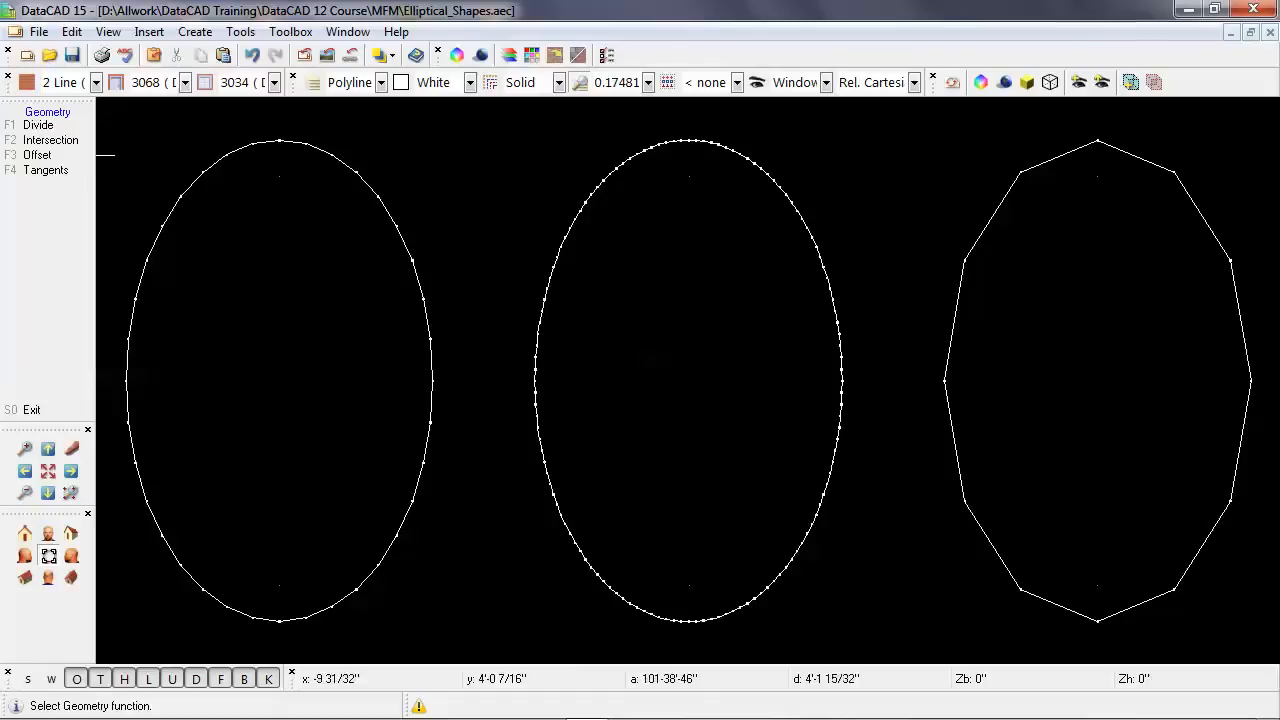
click(60, 156)
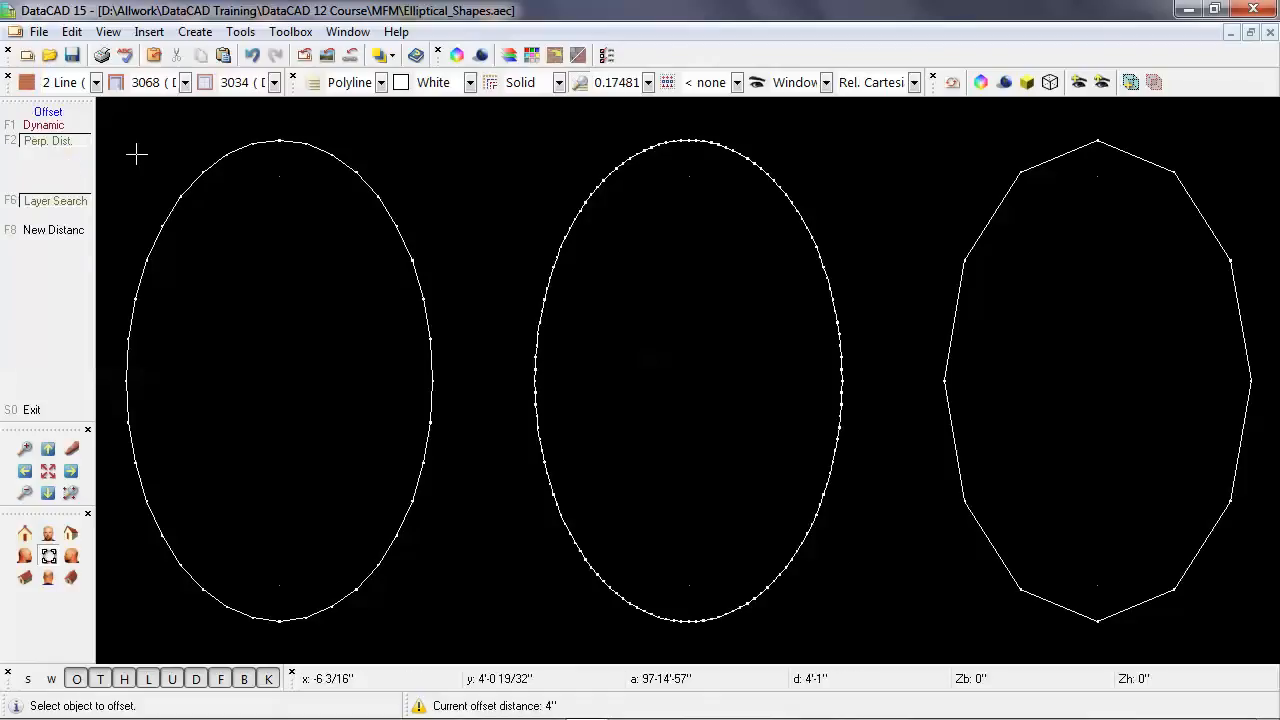
click(74, 128)
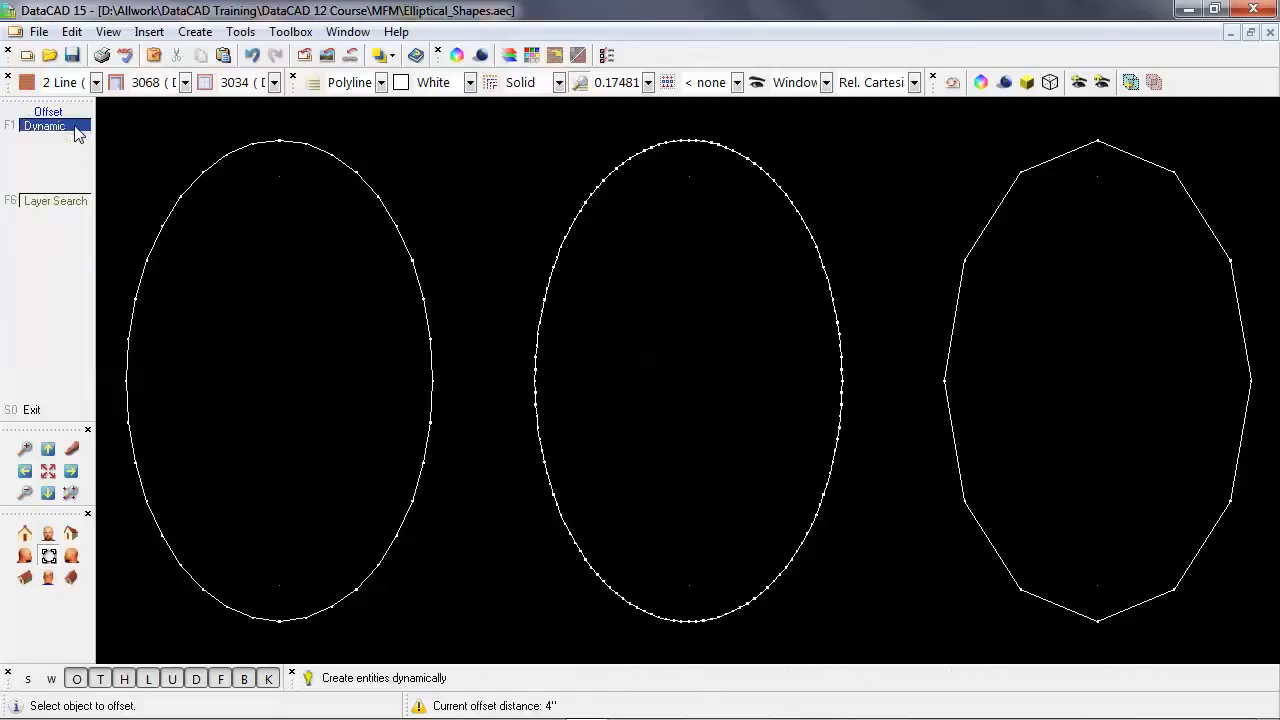
Try dynamic offsets inward from the left polyline and outward from the middle polyline.
click(412, 262)
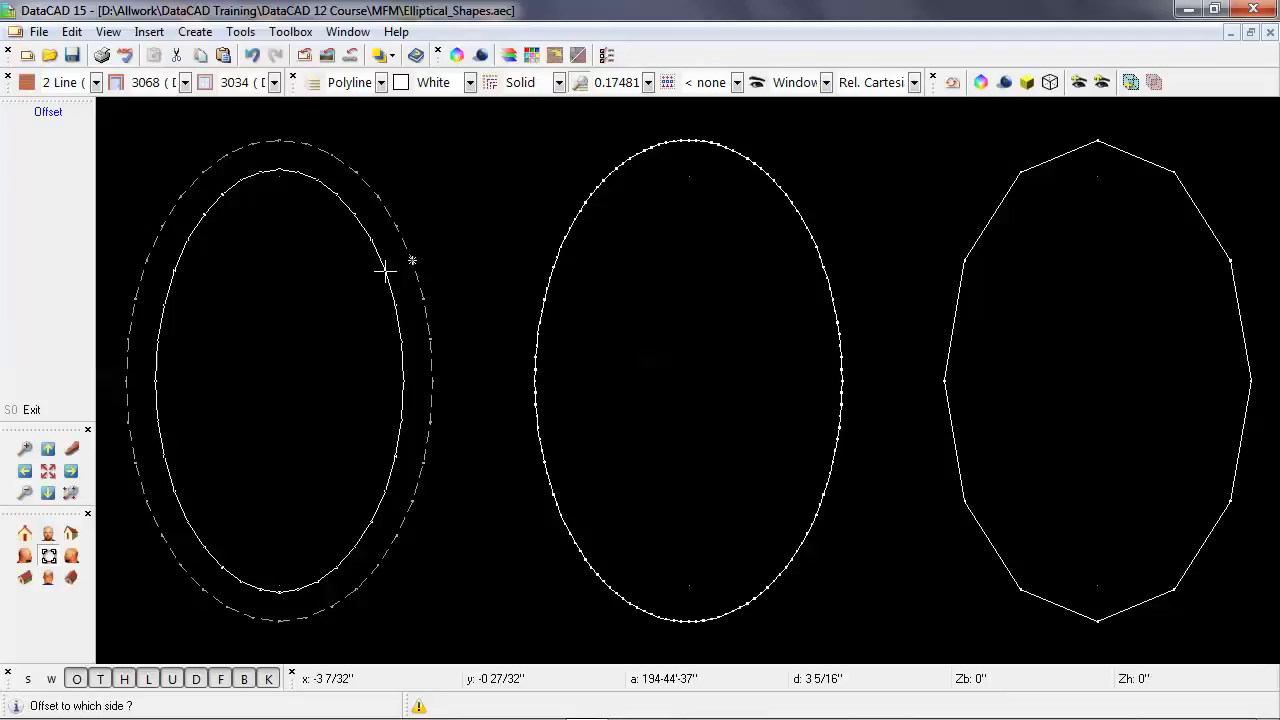
right_click(385, 270)
click(558, 243)
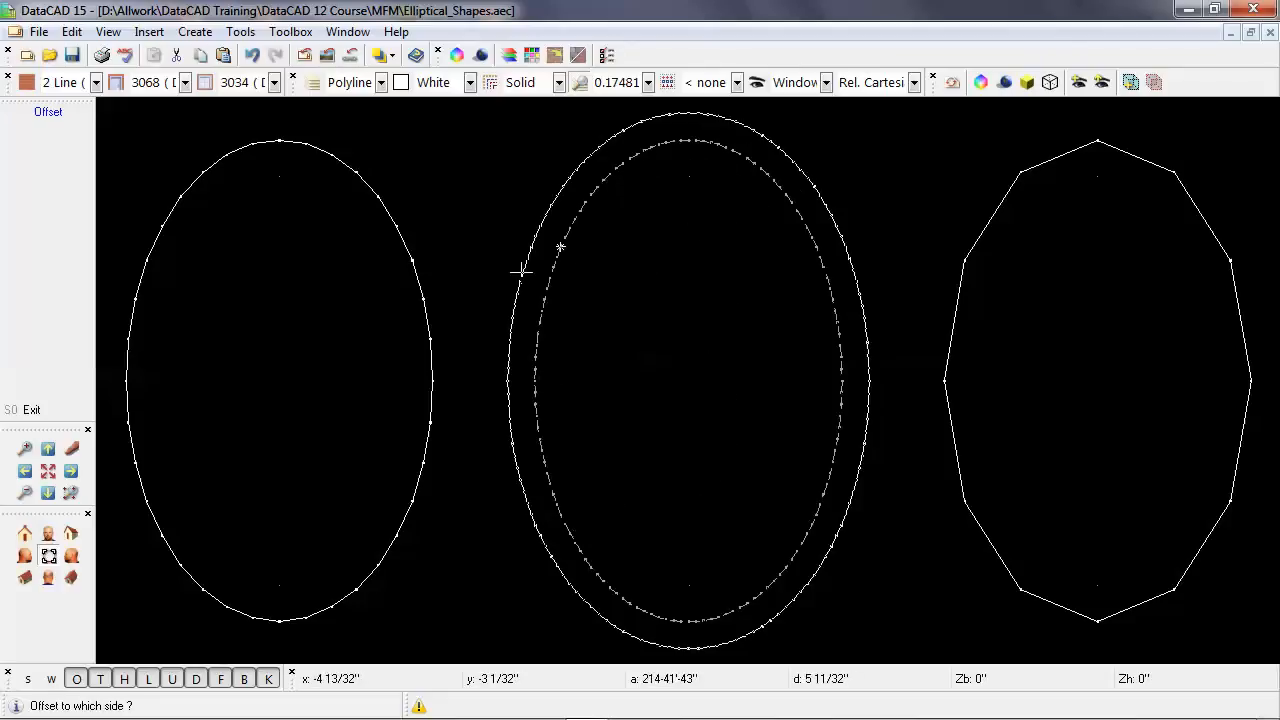
right_click(521, 270)
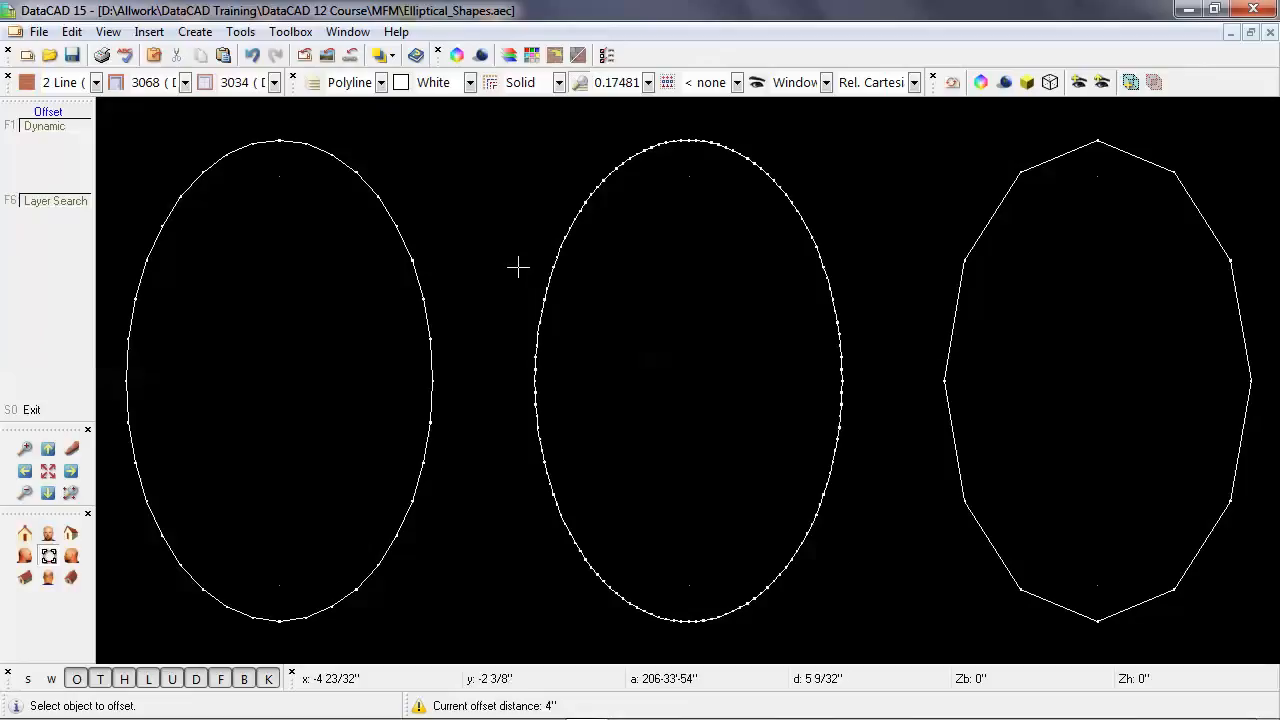
Turn off dynamic offsetting and set the perpendicular offset distance to 4".
click(425, 304)
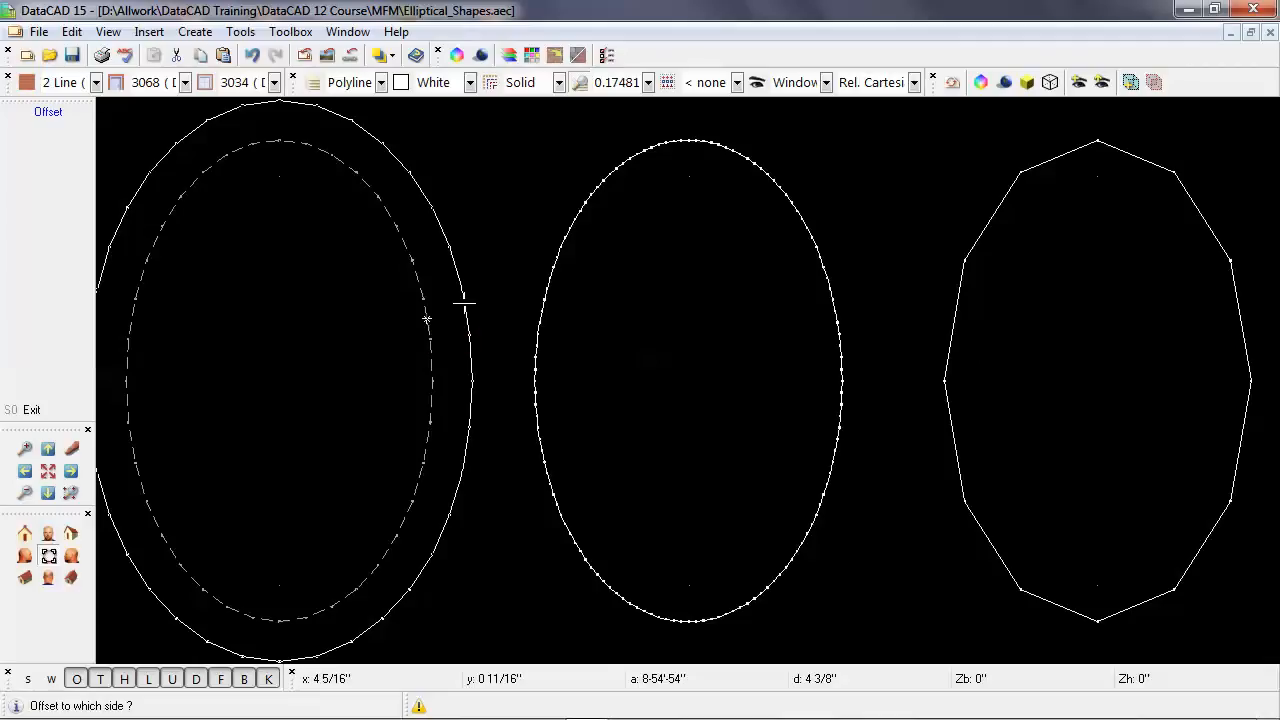
right_click(464, 303)
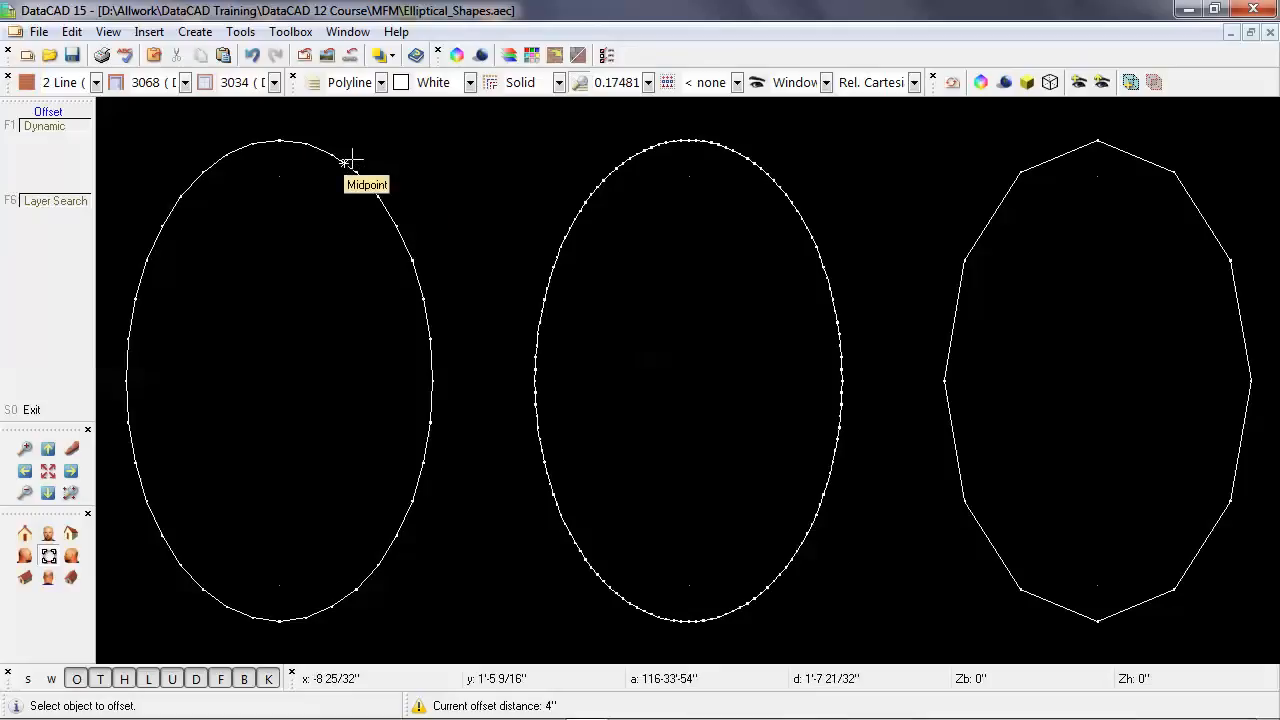
click(73, 127)
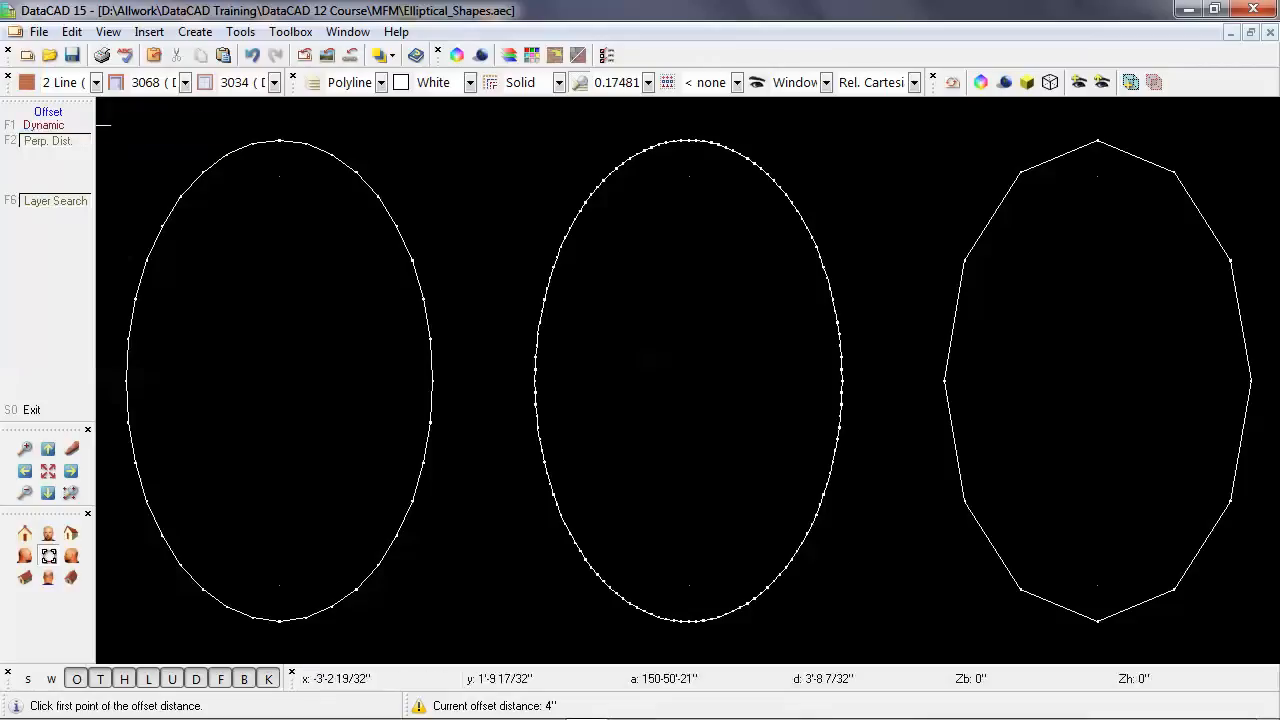
click(73, 142)
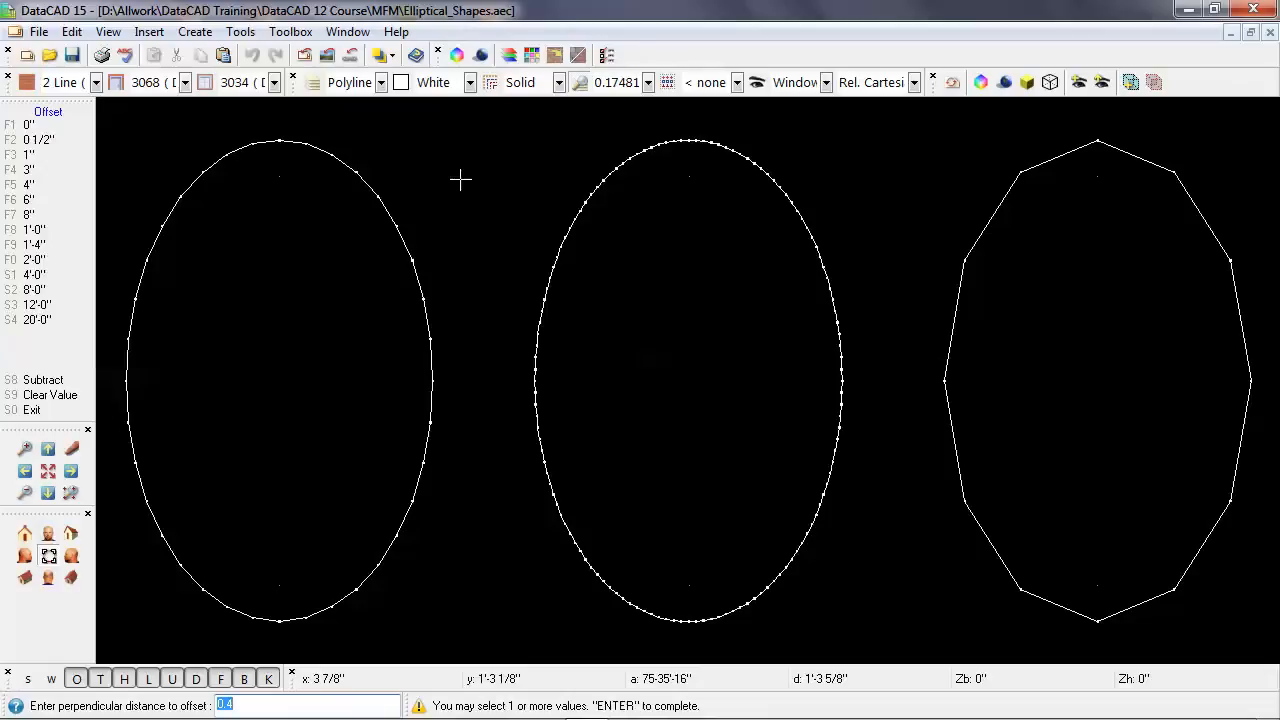
key(Return)
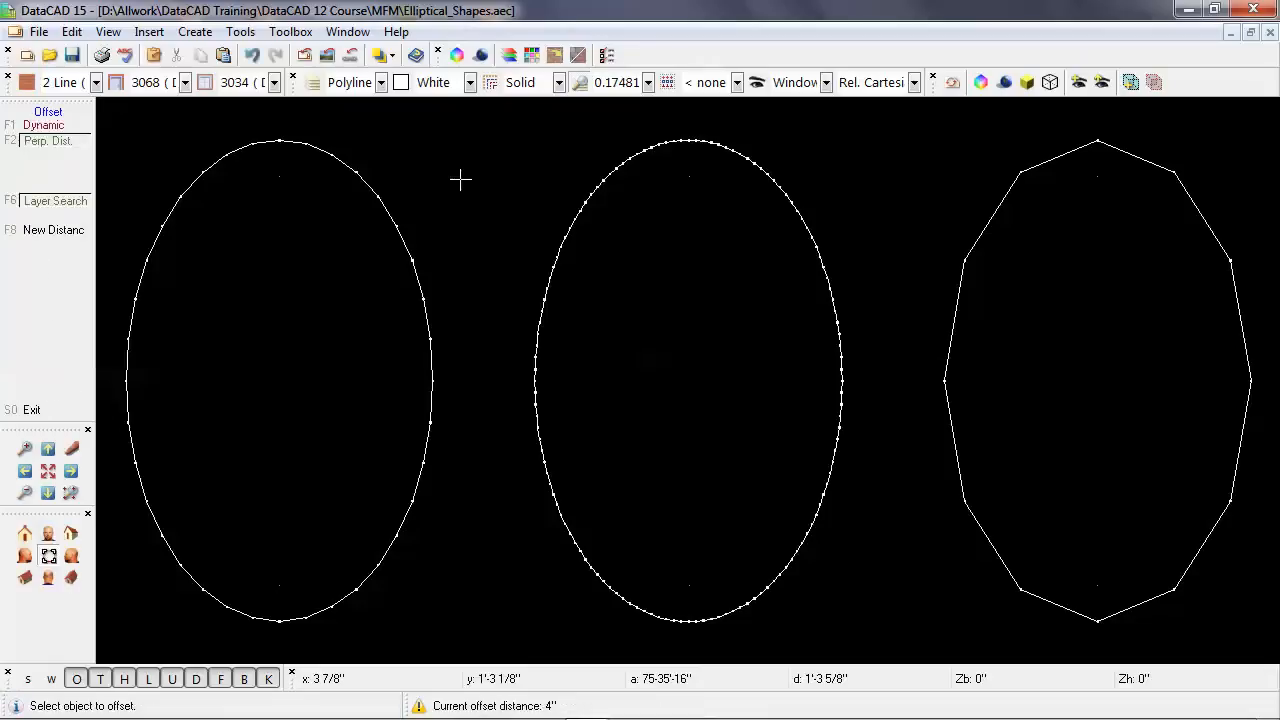
Offset the left, middle and right polylines outward by 4" and leave the Offset command.
click(410, 242)
click(450, 243)
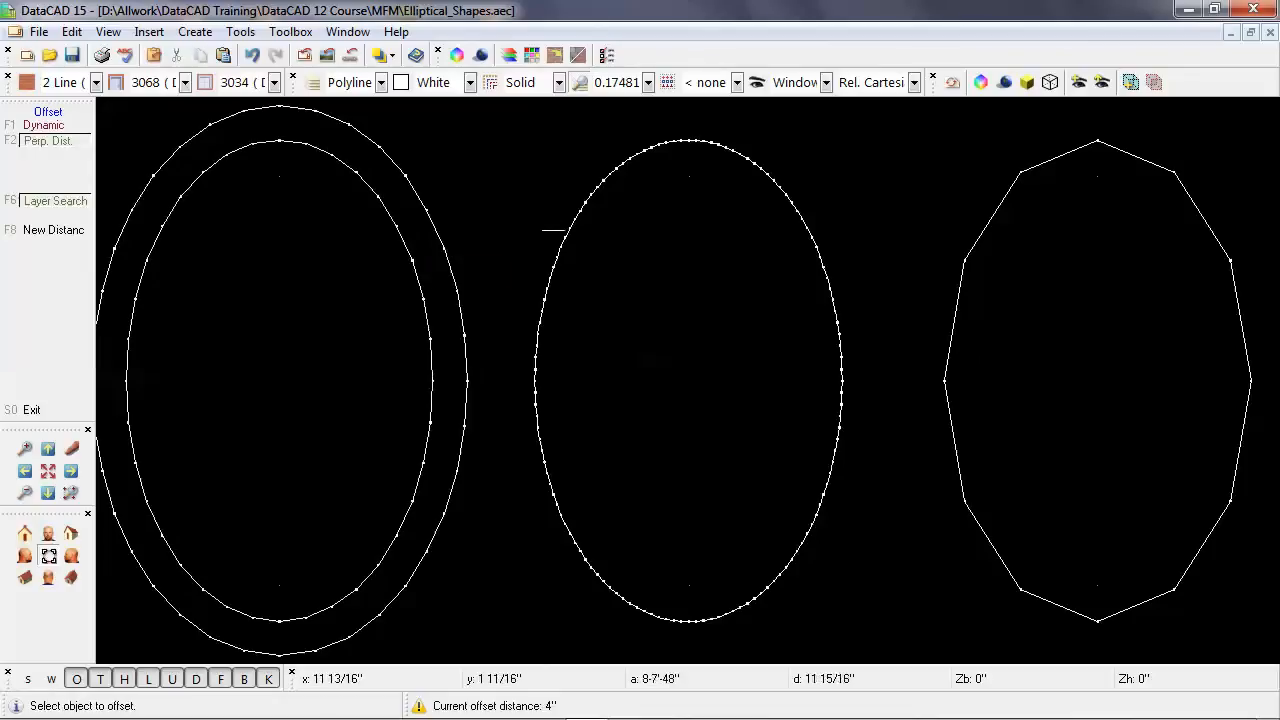
click(560, 235)
click(530, 226)
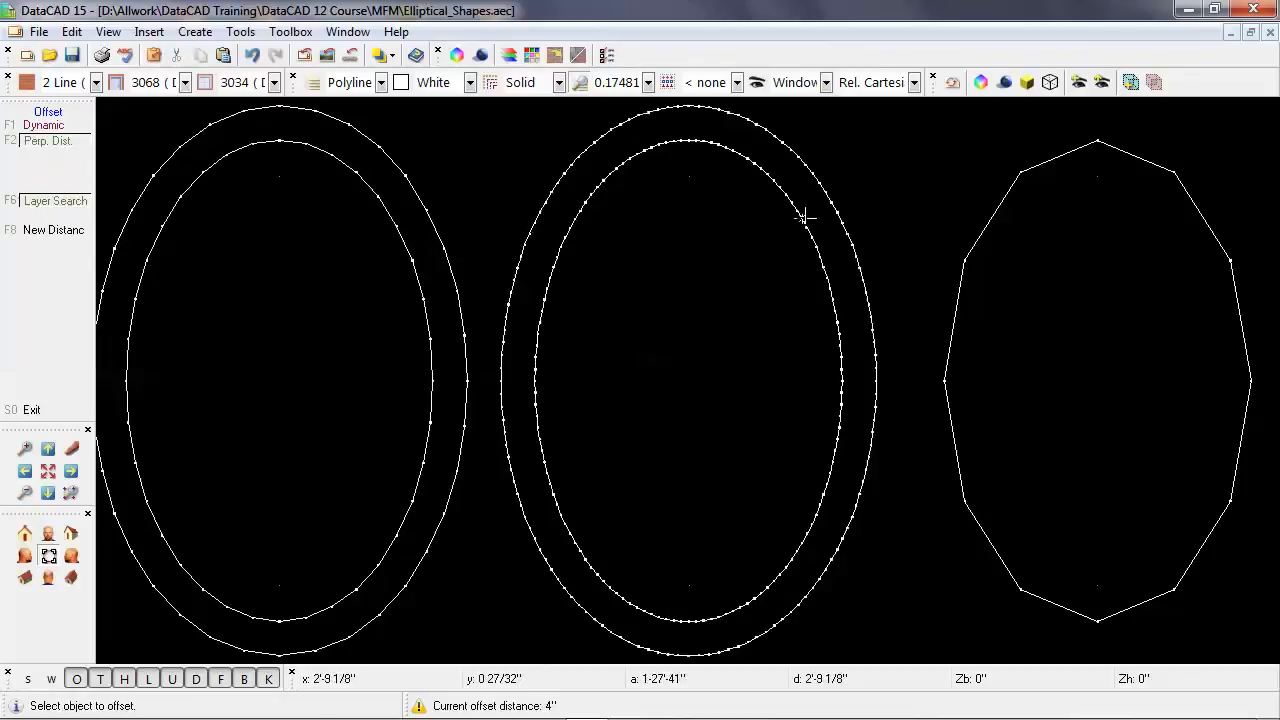
click(965, 249)
click(930, 241)
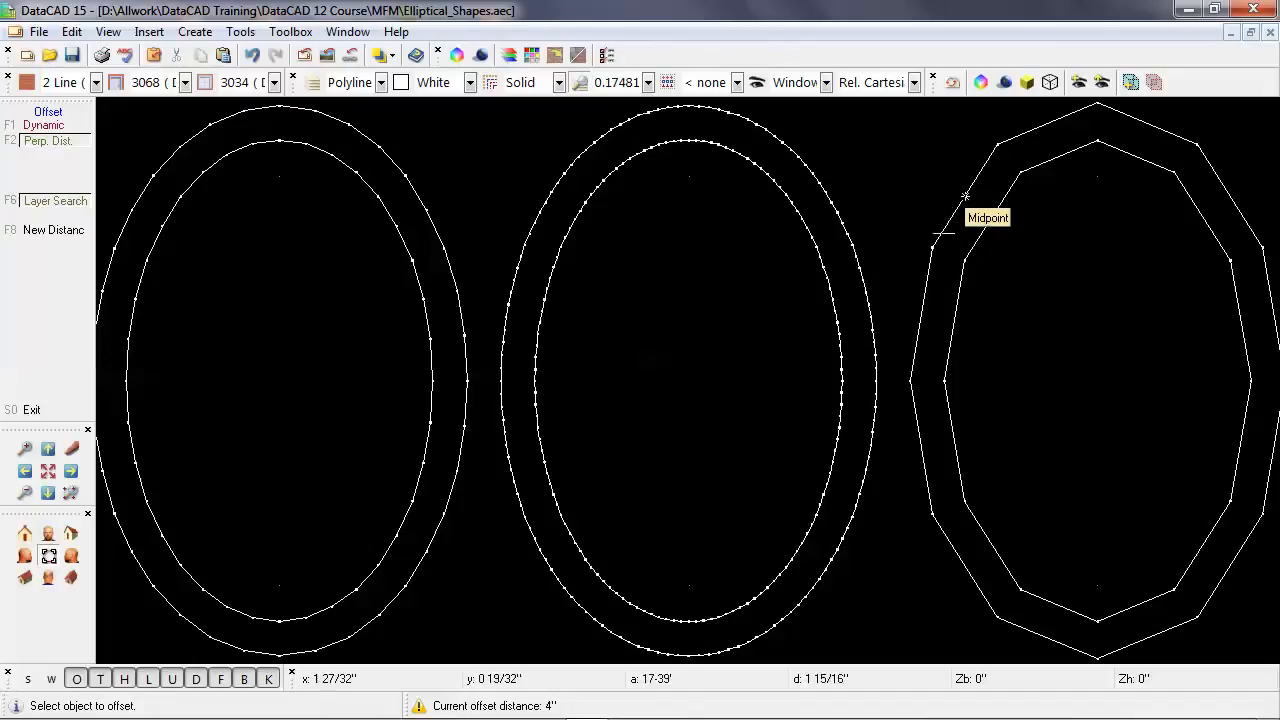
right_click(638, 318)
right_click(638, 318)
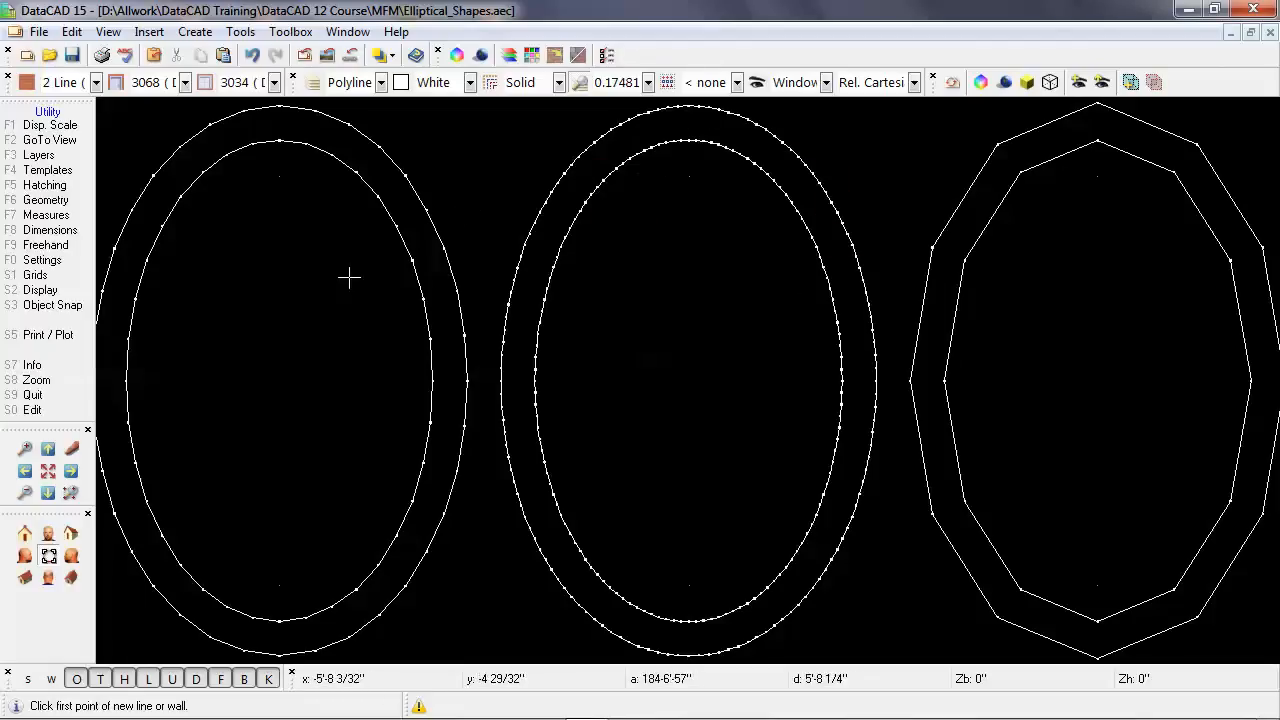
Examine the offset polylines from a tilted angle in the Object Viewer and return to the drawing.
key(shift+F10)
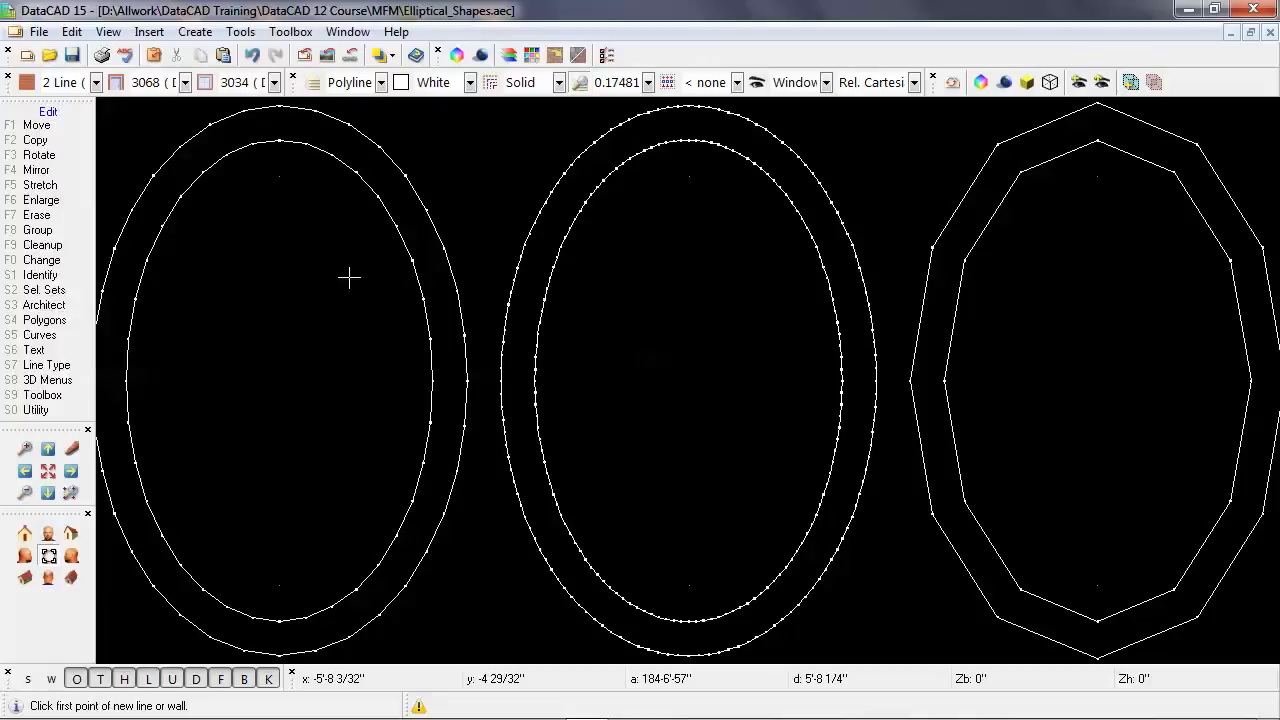
click(981, 82)
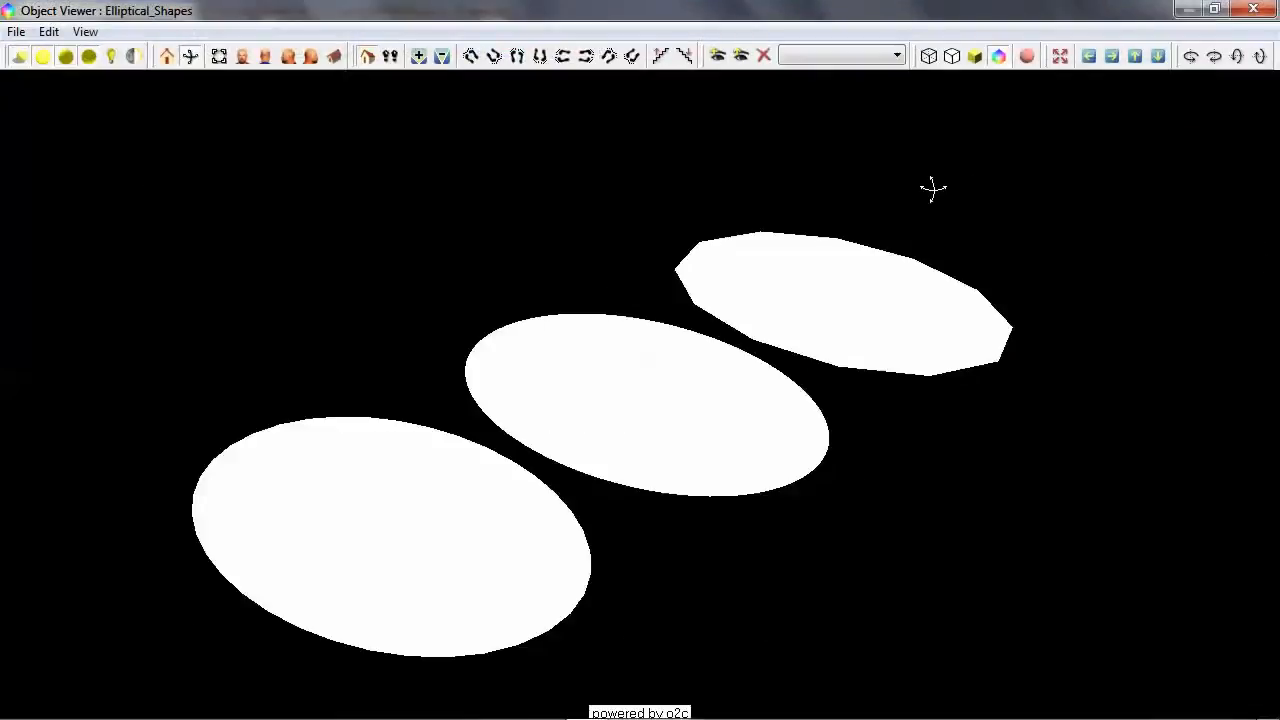
drag(862, 254, 799, 286)
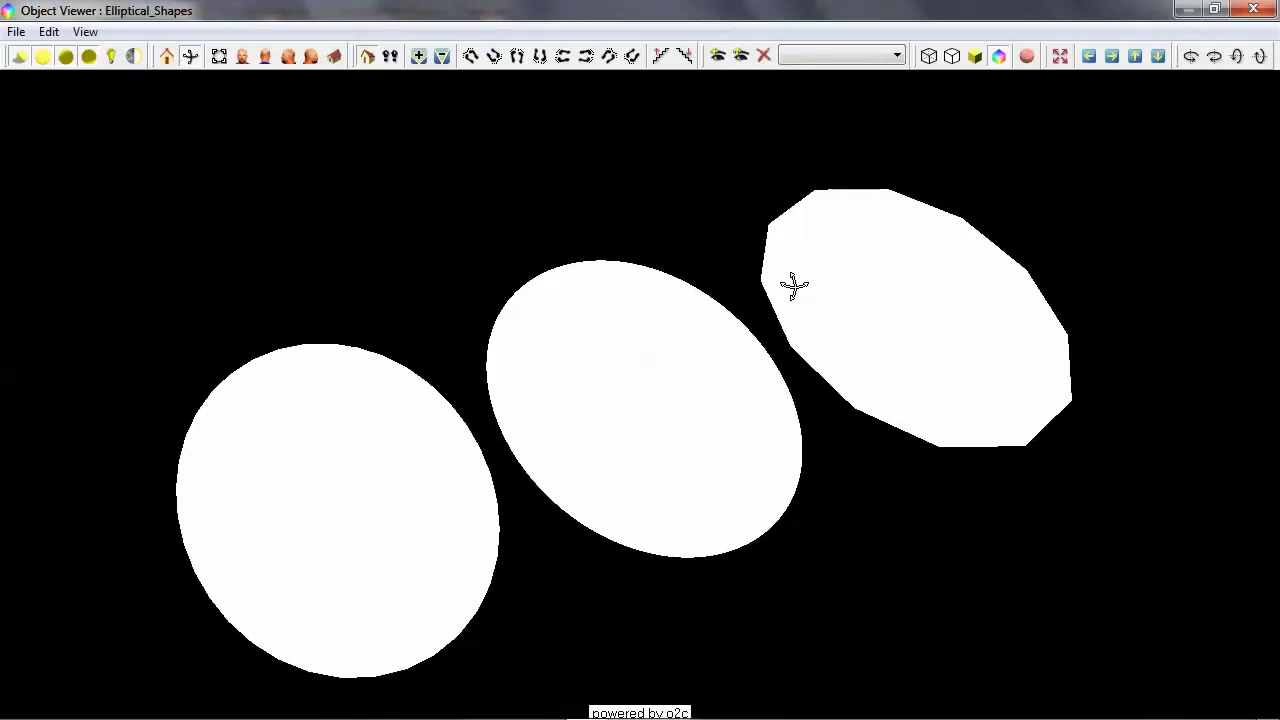
click(1253, 12)
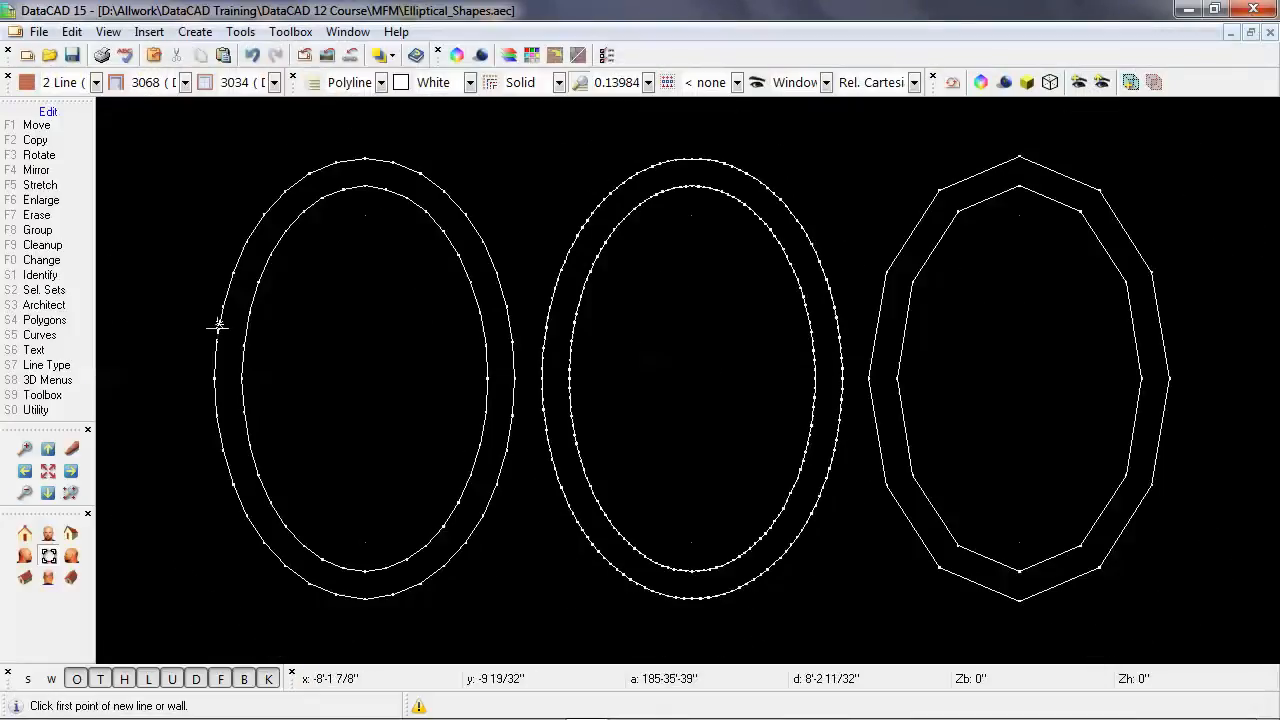
Start the polyline Voids command and add the left shape's inner polyline as a void in its outer polyline.
key(shift+F10)
key(shift+F10)
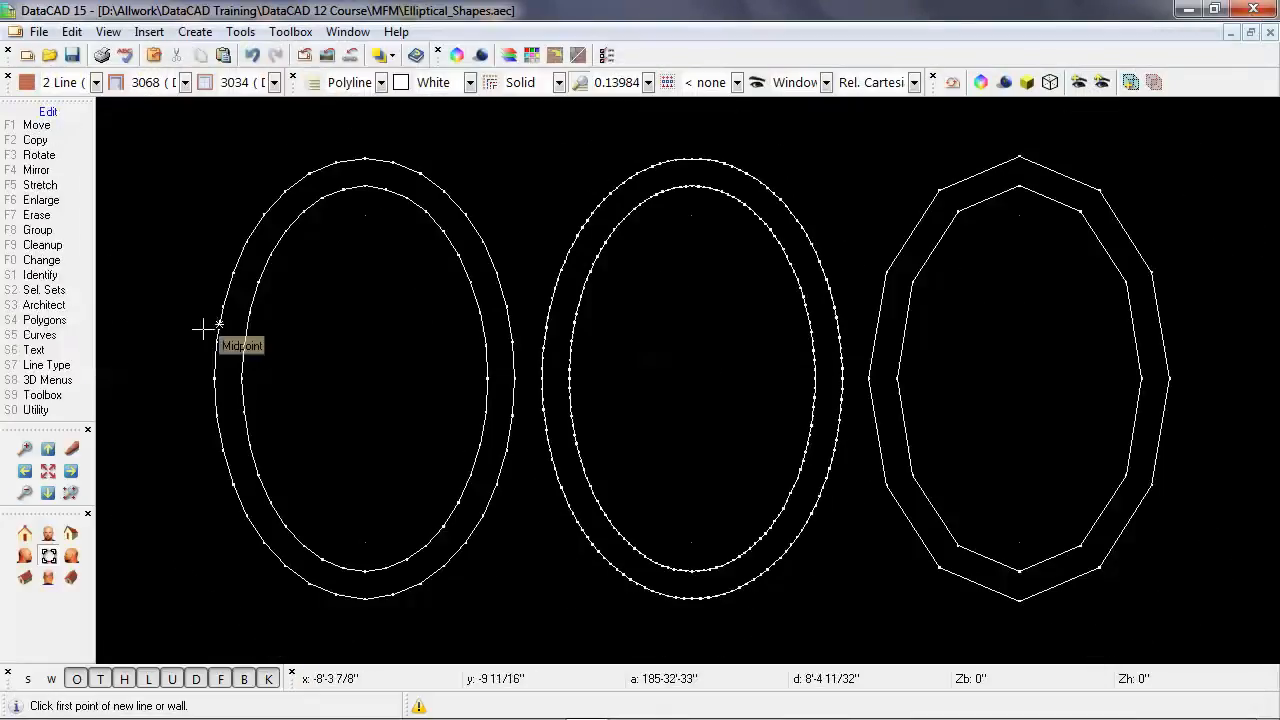
click(72, 340)
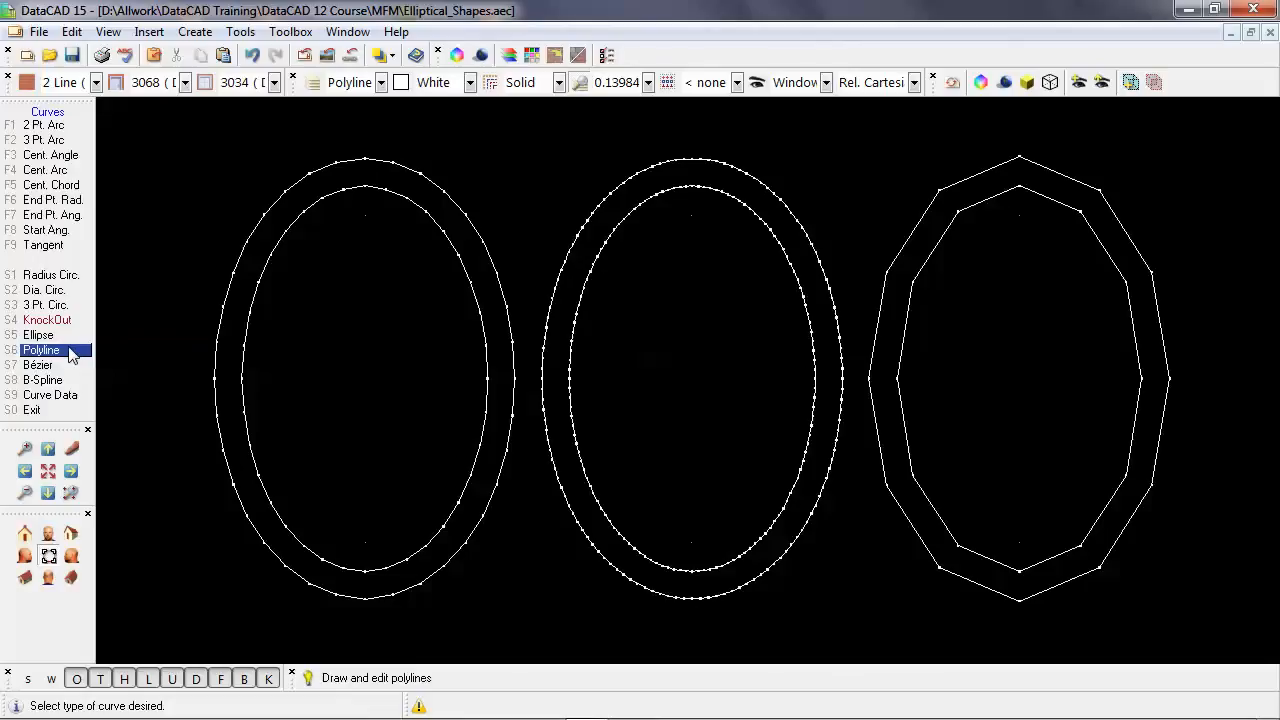
click(72, 350)
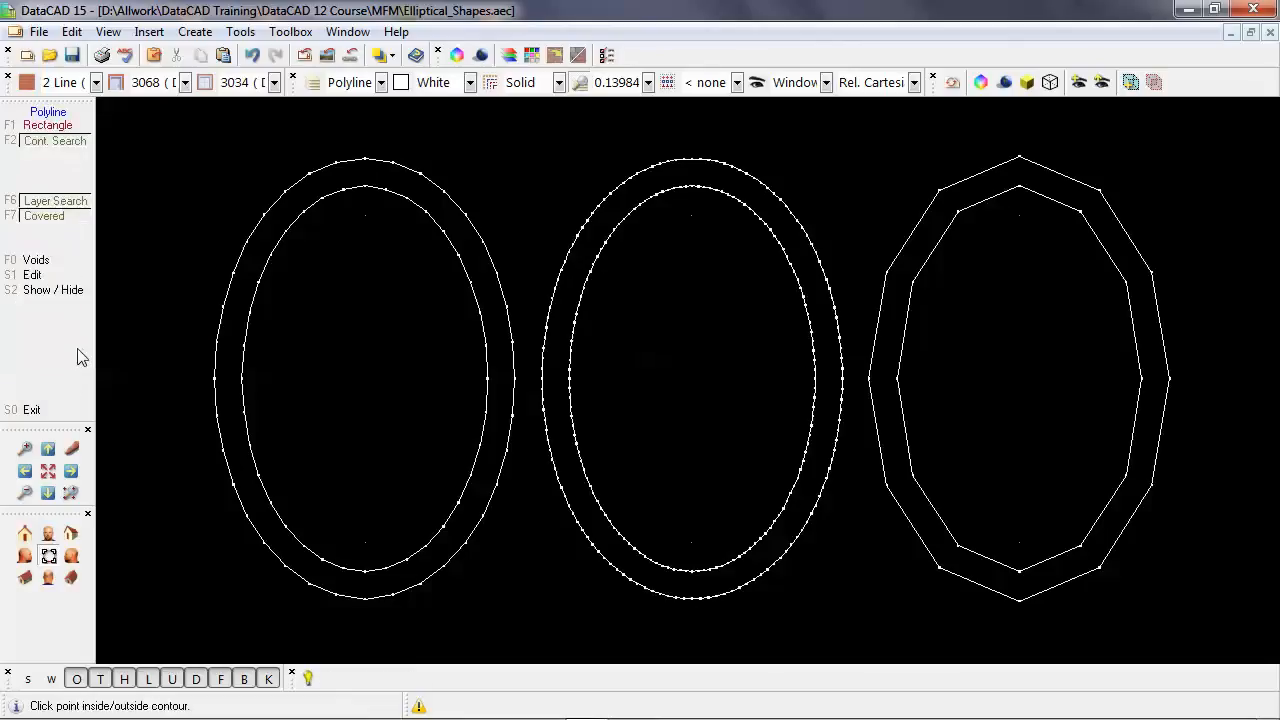
click(68, 260)
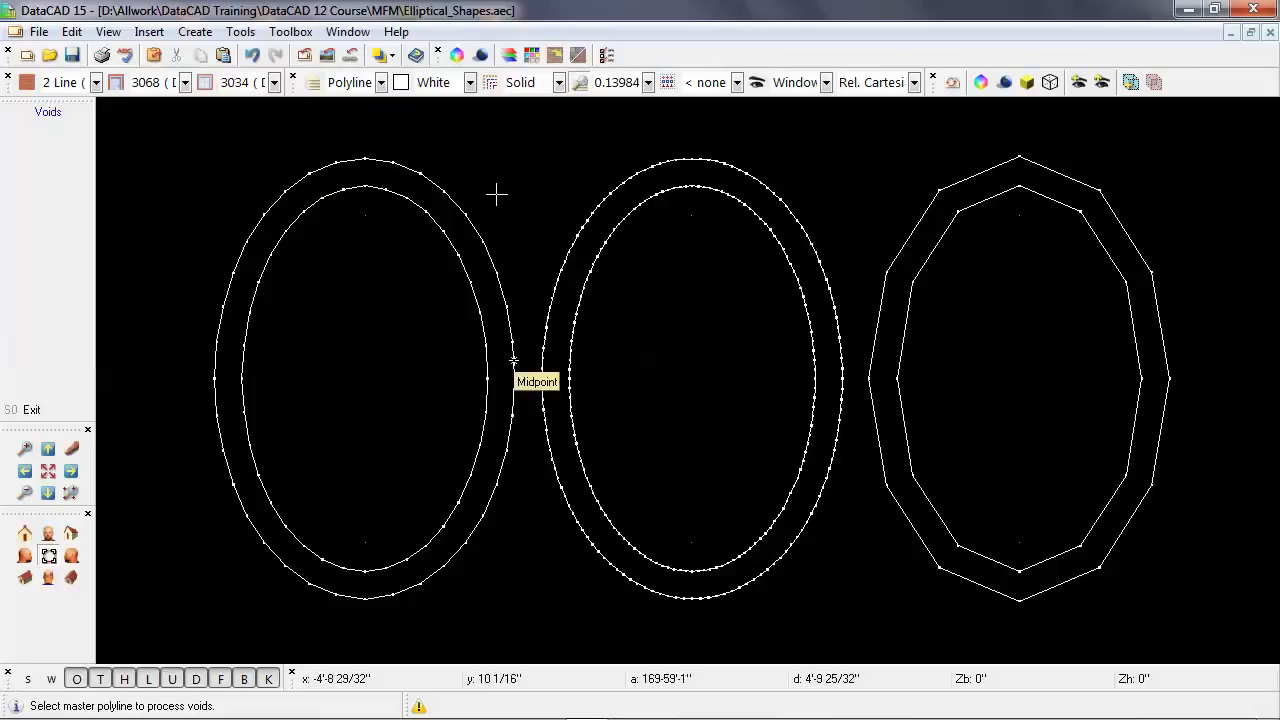
click(394, 162)
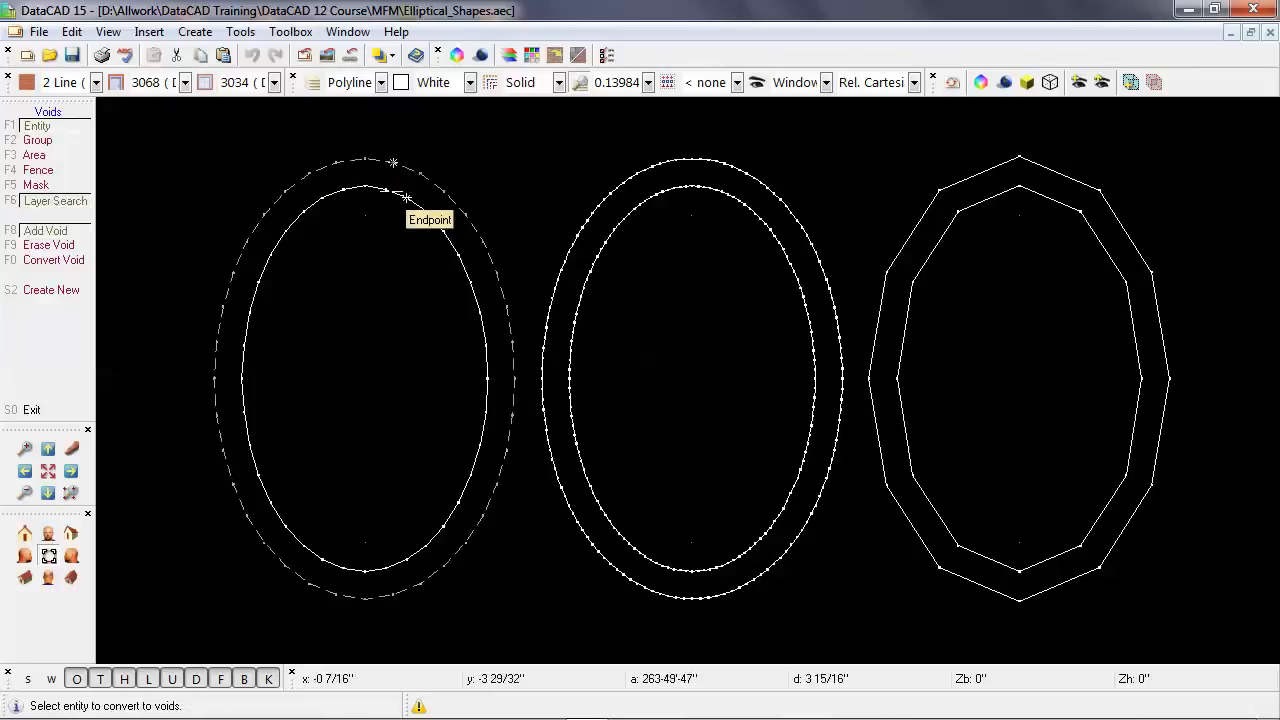
click(328, 196)
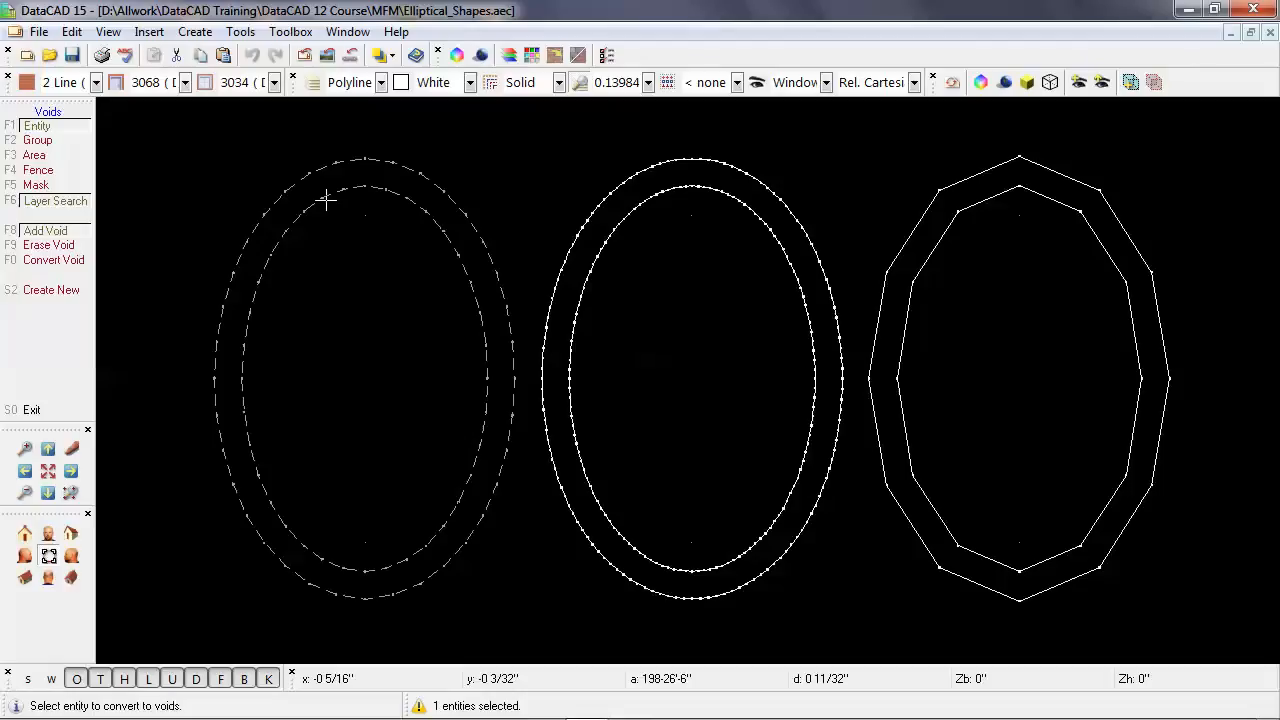
click(351, 186)
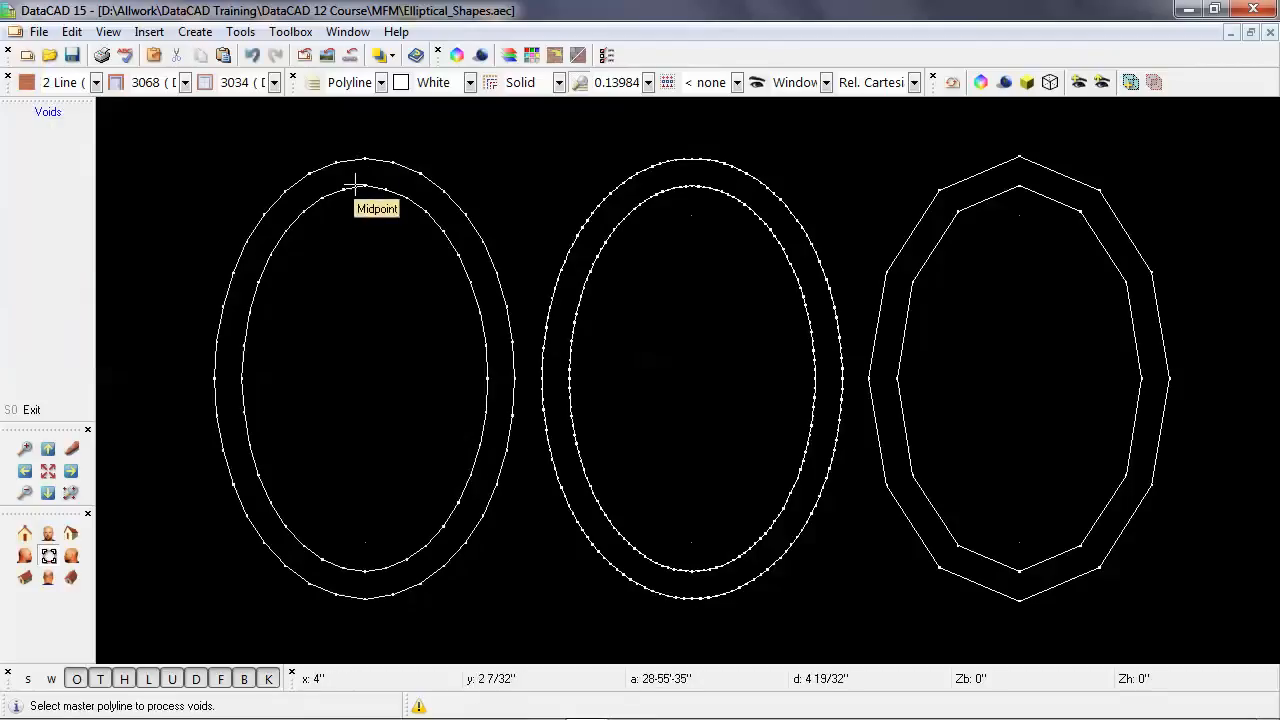
Add the inner polylines of the middle and right shapes as voids in their outer polylines and leave the command.
click(659, 156)
click(640, 200)
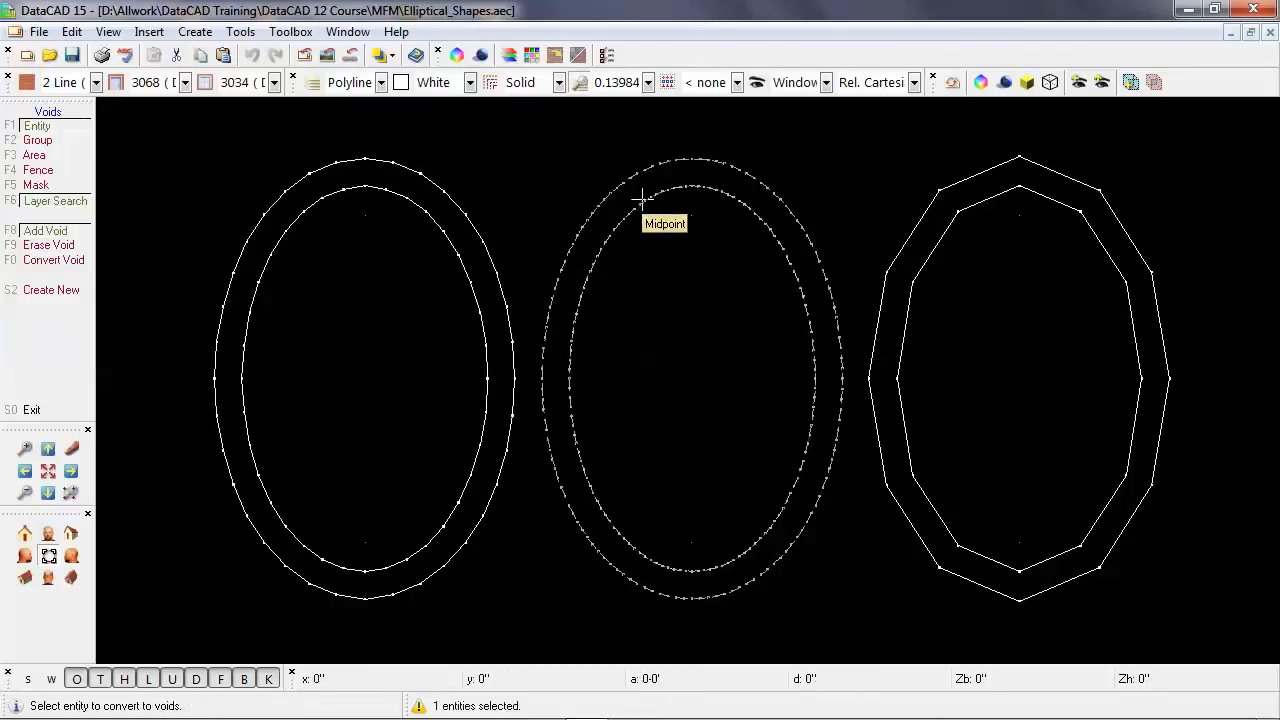
right_click(642, 200)
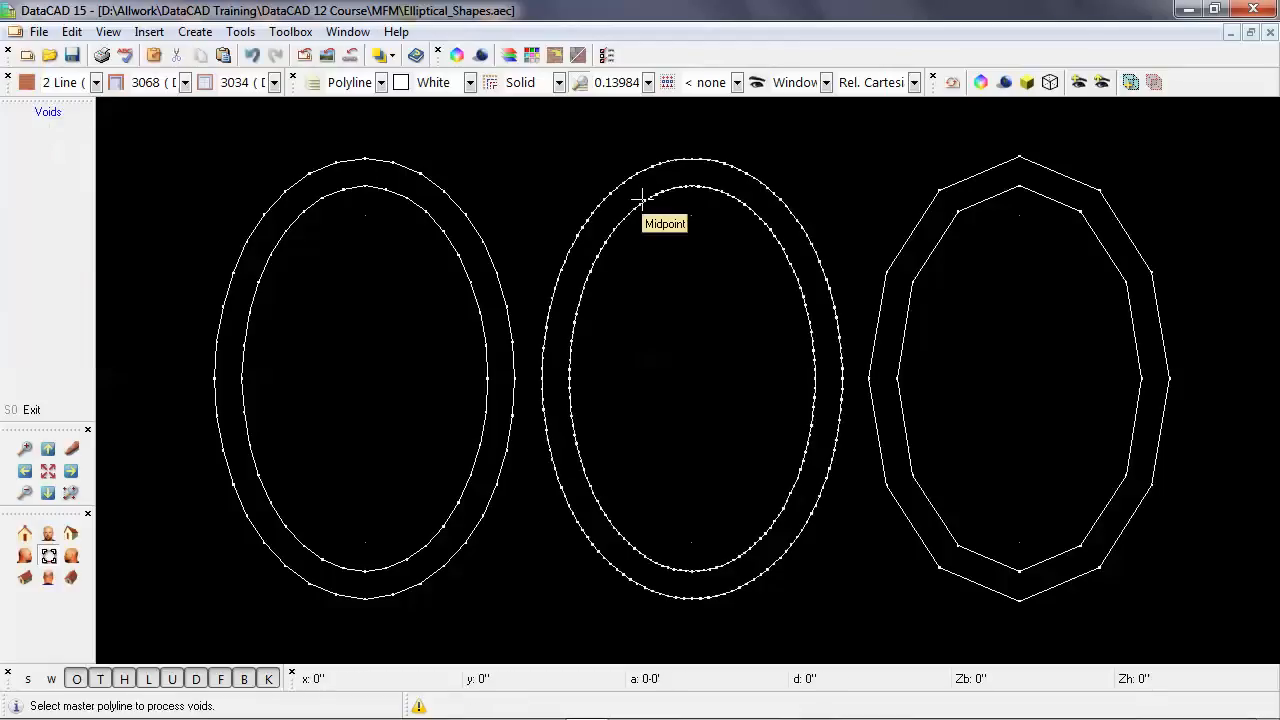
click(938, 187)
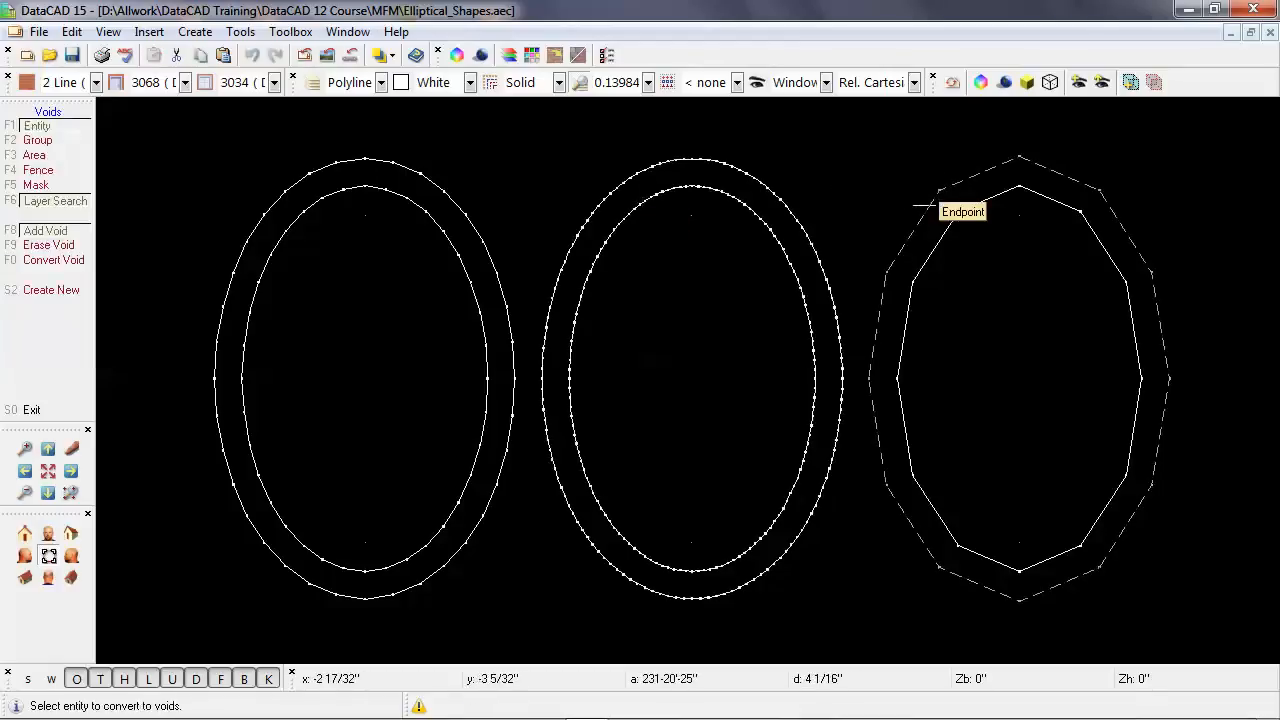
click(958, 207)
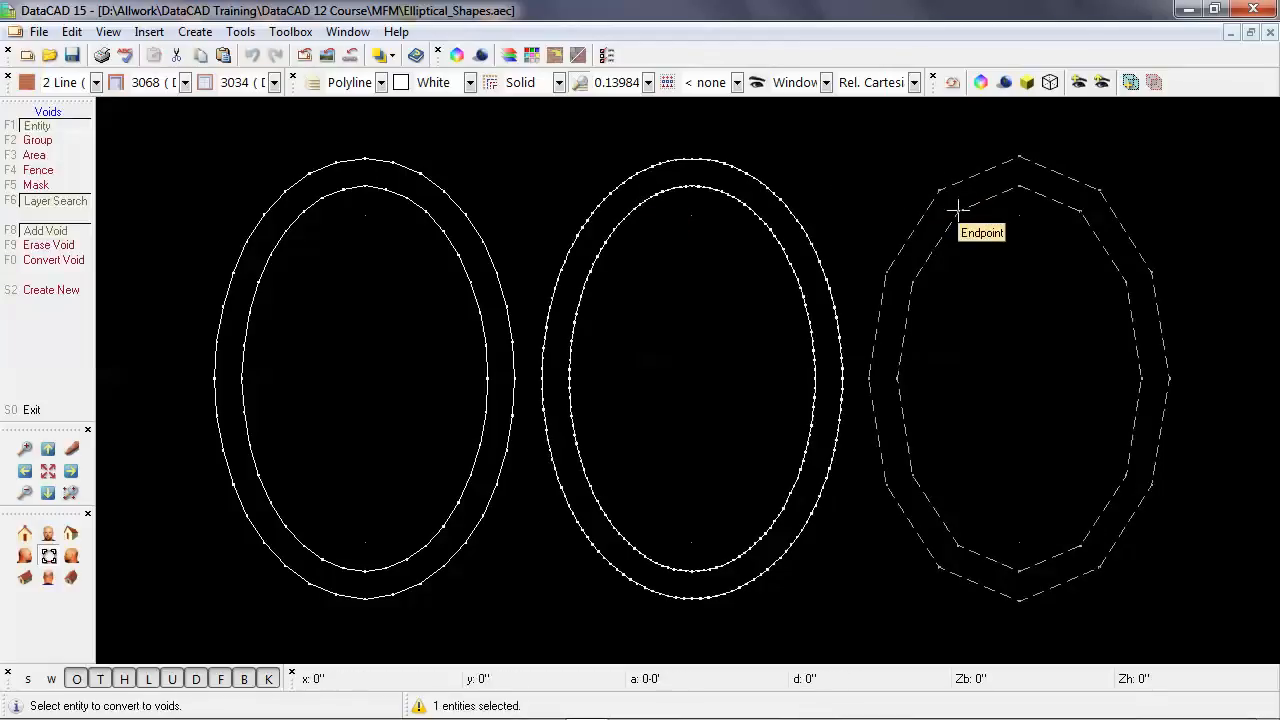
right_click(958, 210)
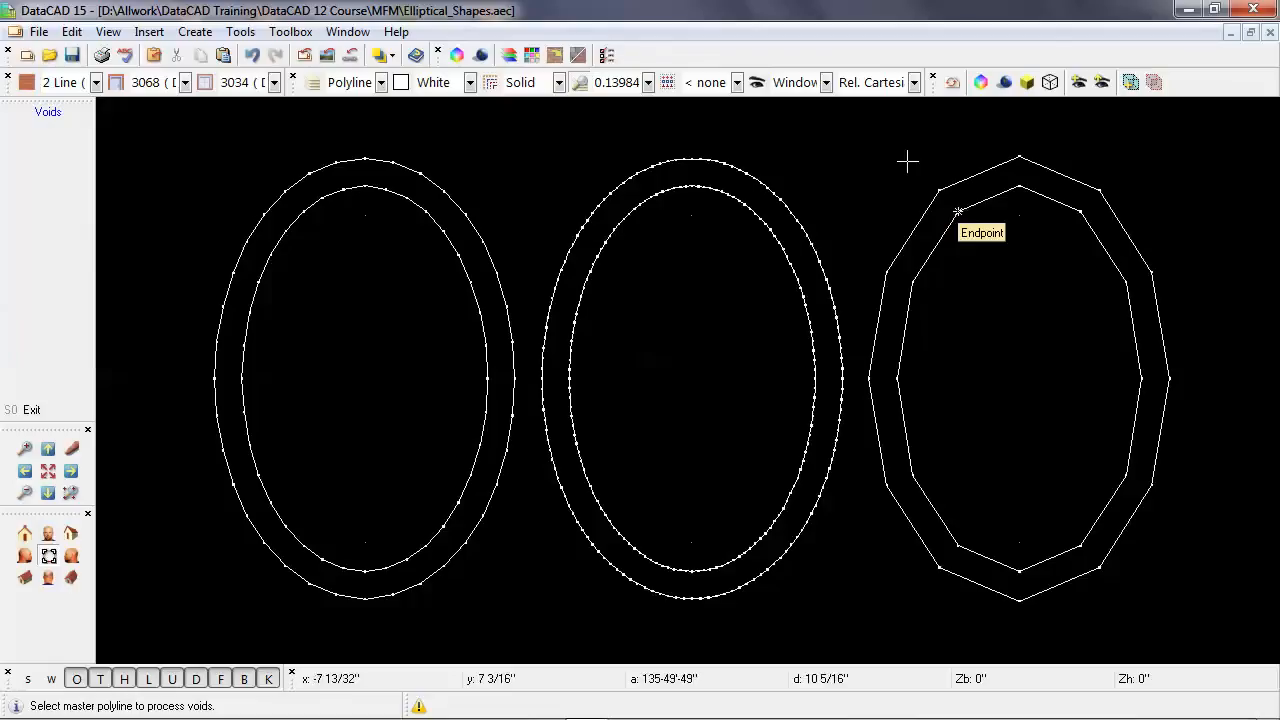
click(378, 316)
right_click(378, 316)
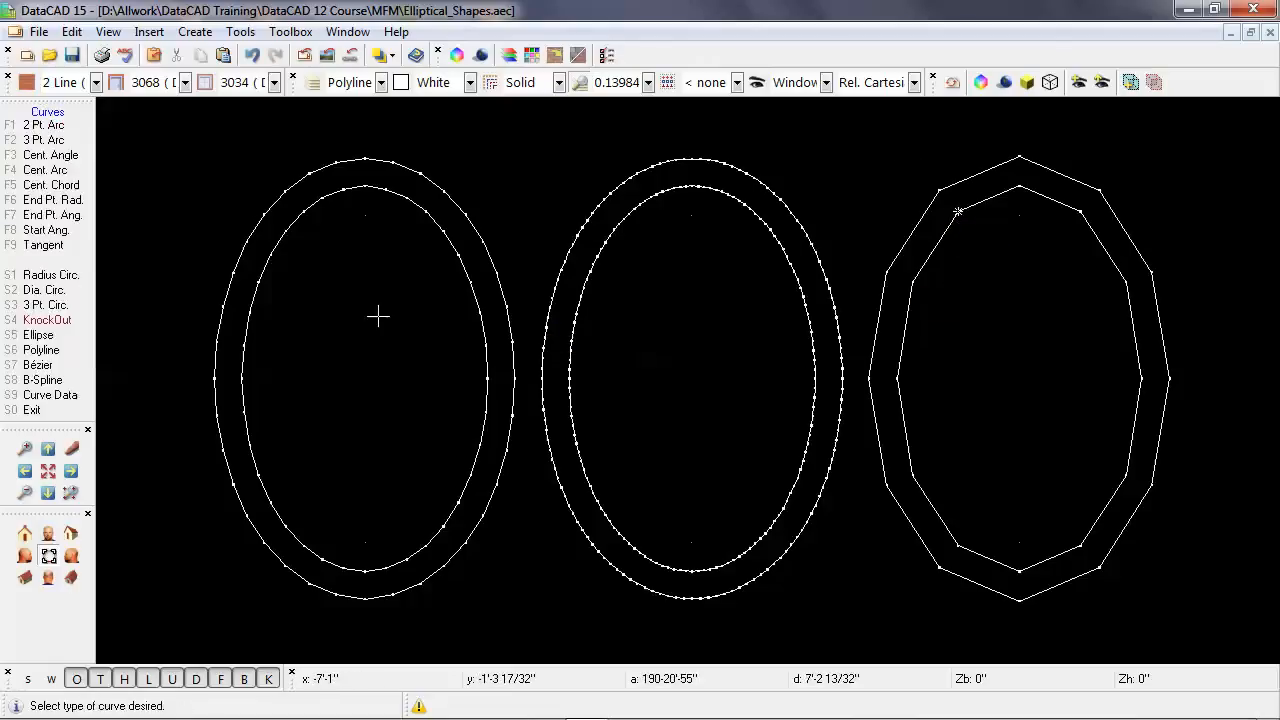
right_click(517, 249)
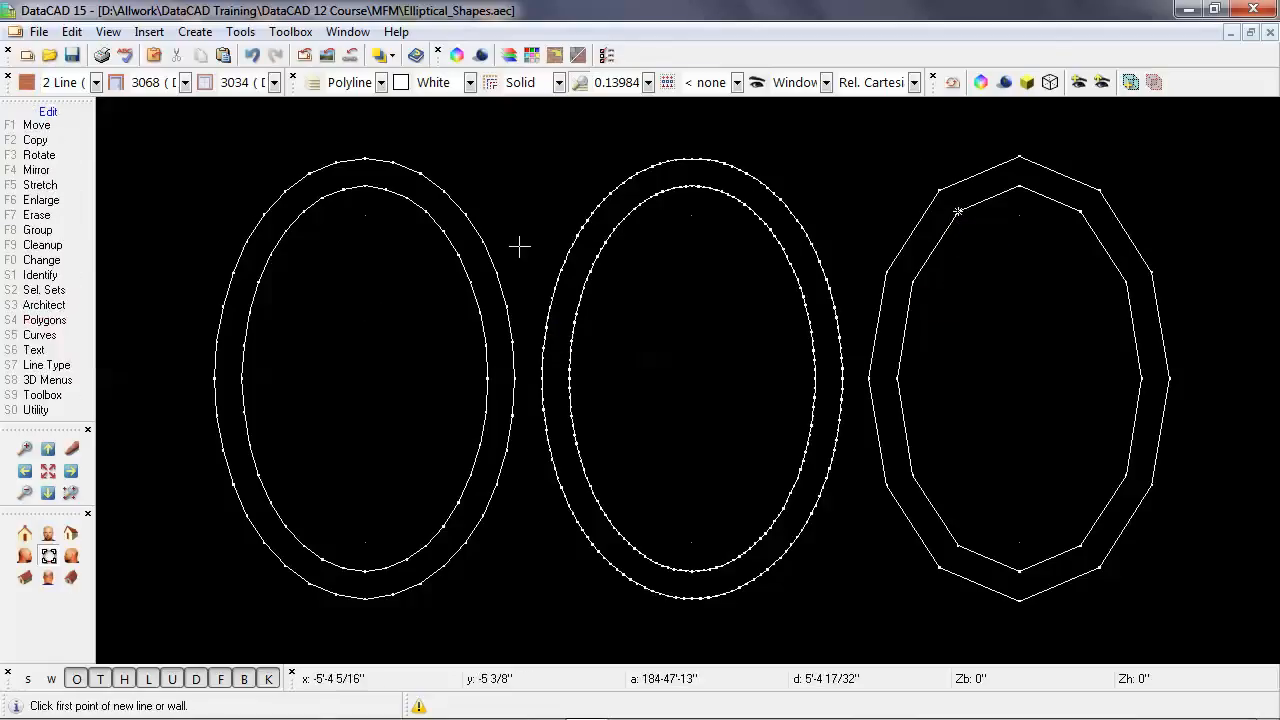
Inspect the three voided polylines from a tilted angle in the Object Viewer, closing it when done.
click(981, 82)
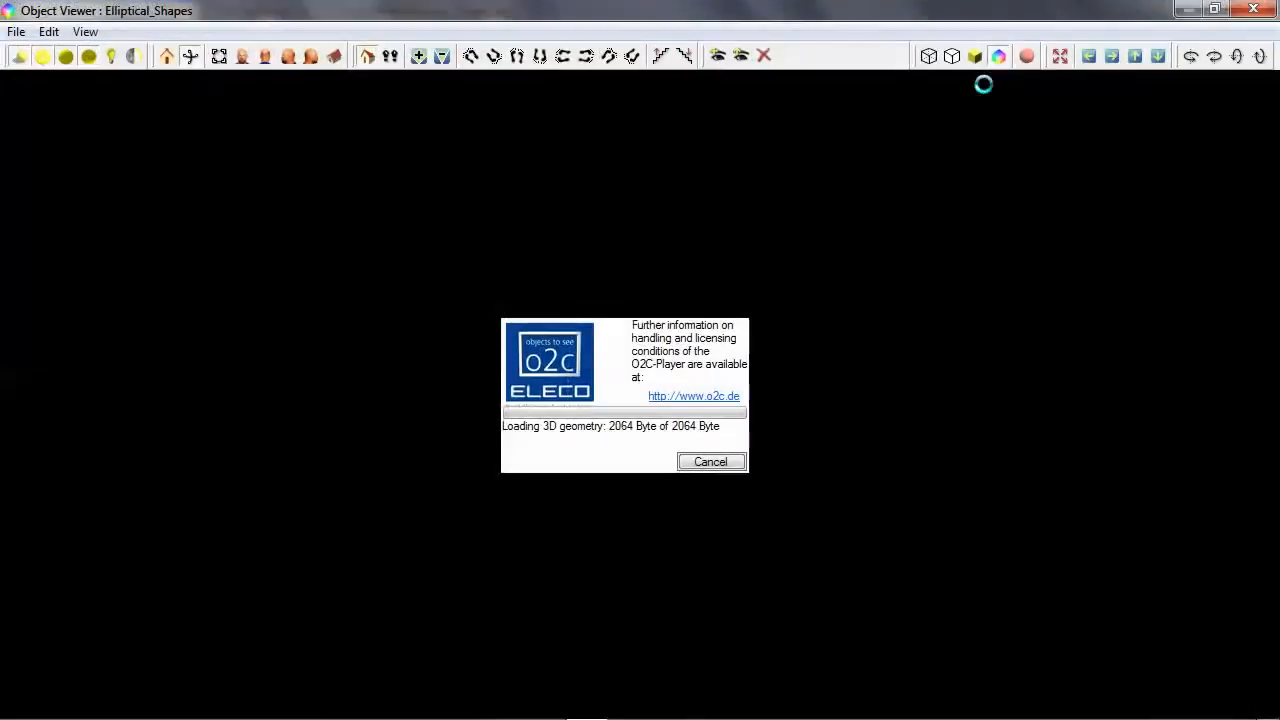
drag(840, 251, 748, 328)
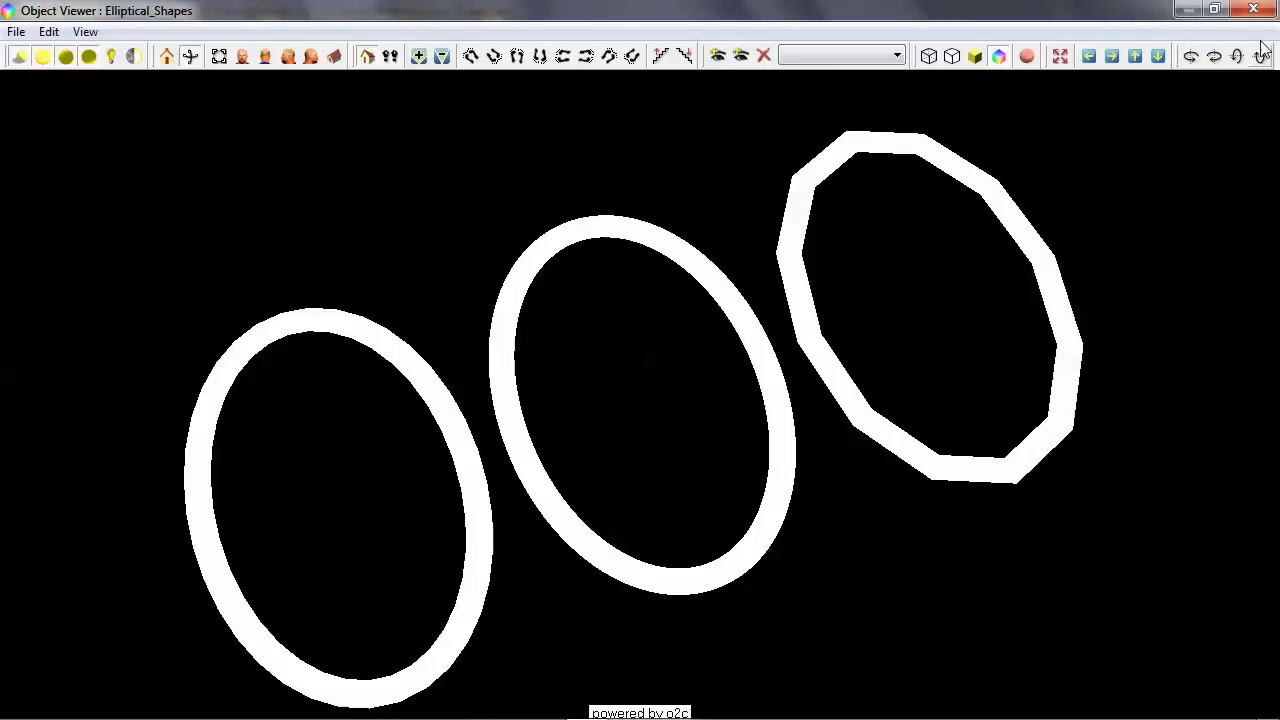
click(1254, 9)
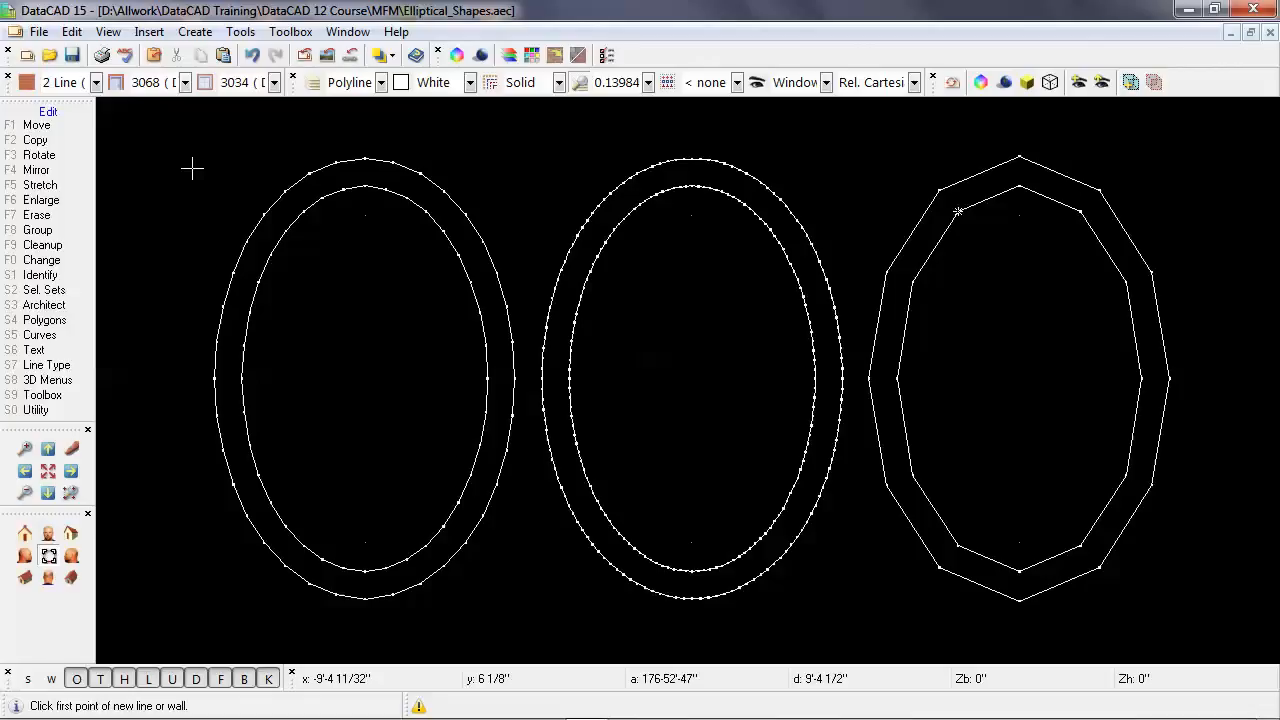
Set the current drawing color to Cyan.
key(Tab)
key(Tab)
key(Tab)
key(Tab)
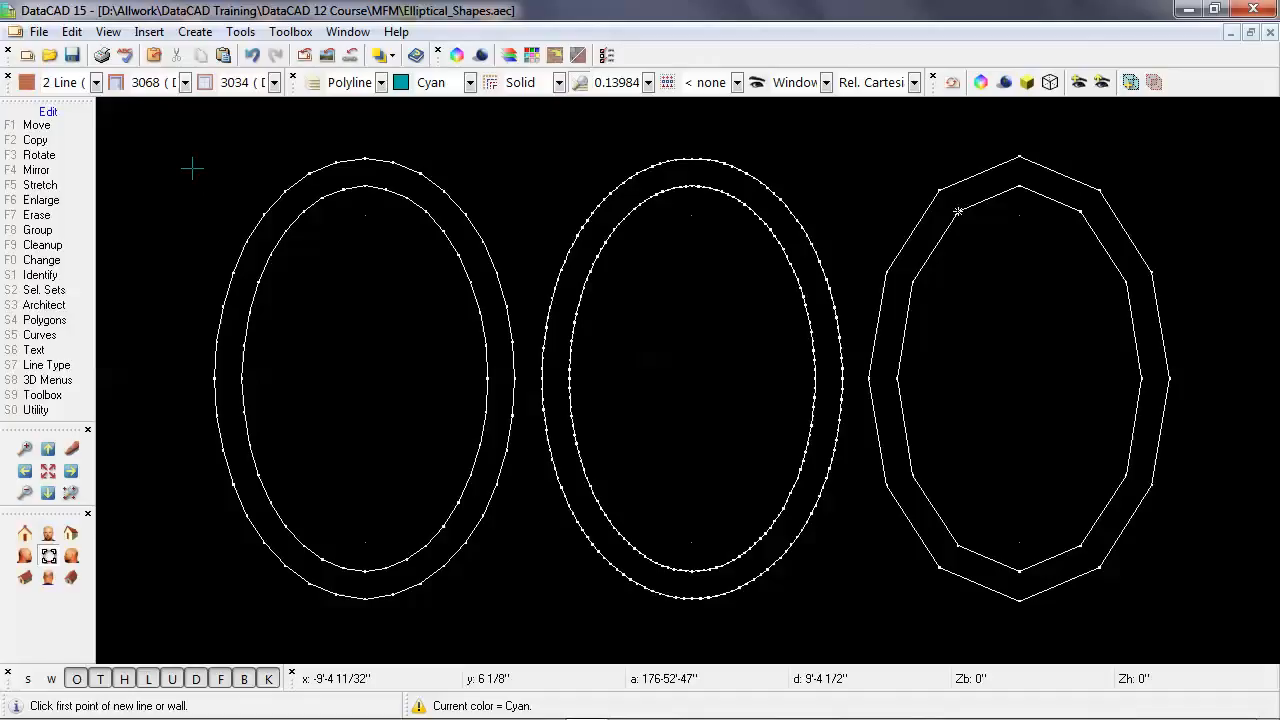
Start a 3D truncated cone and set the Z-base to 0 and the Z-height to 3".
click(63, 384)
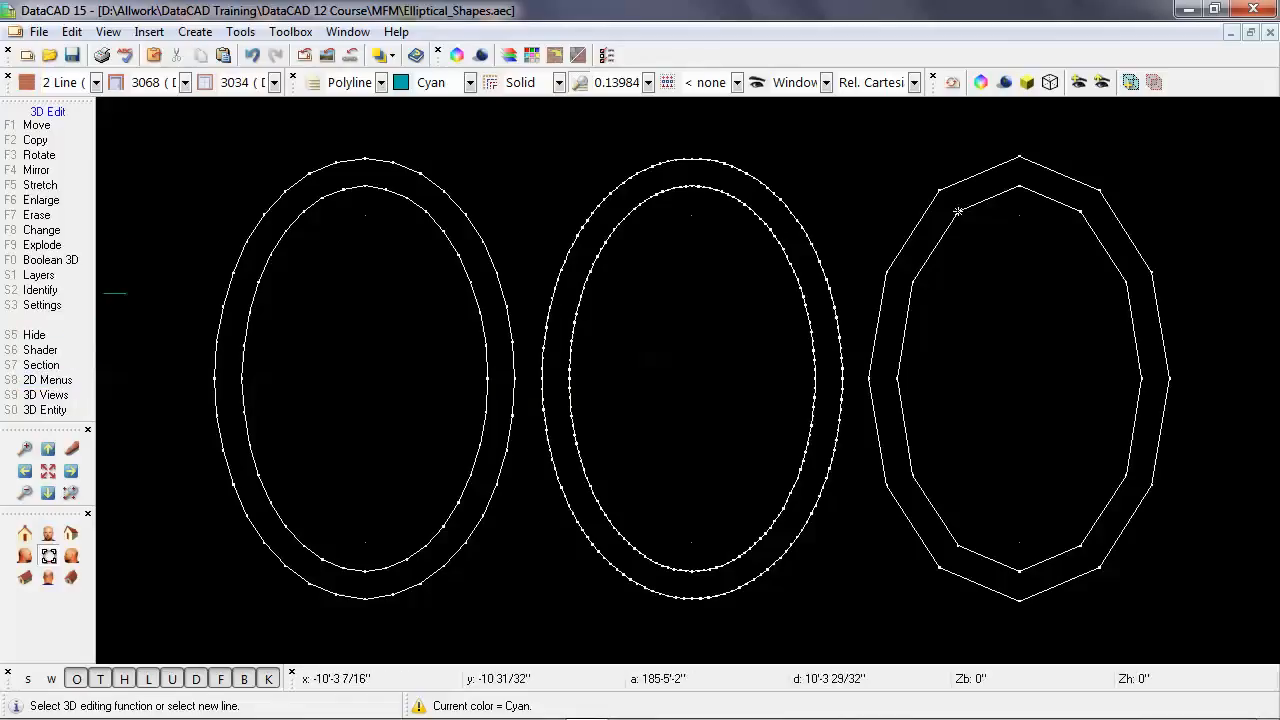
click(68, 411)
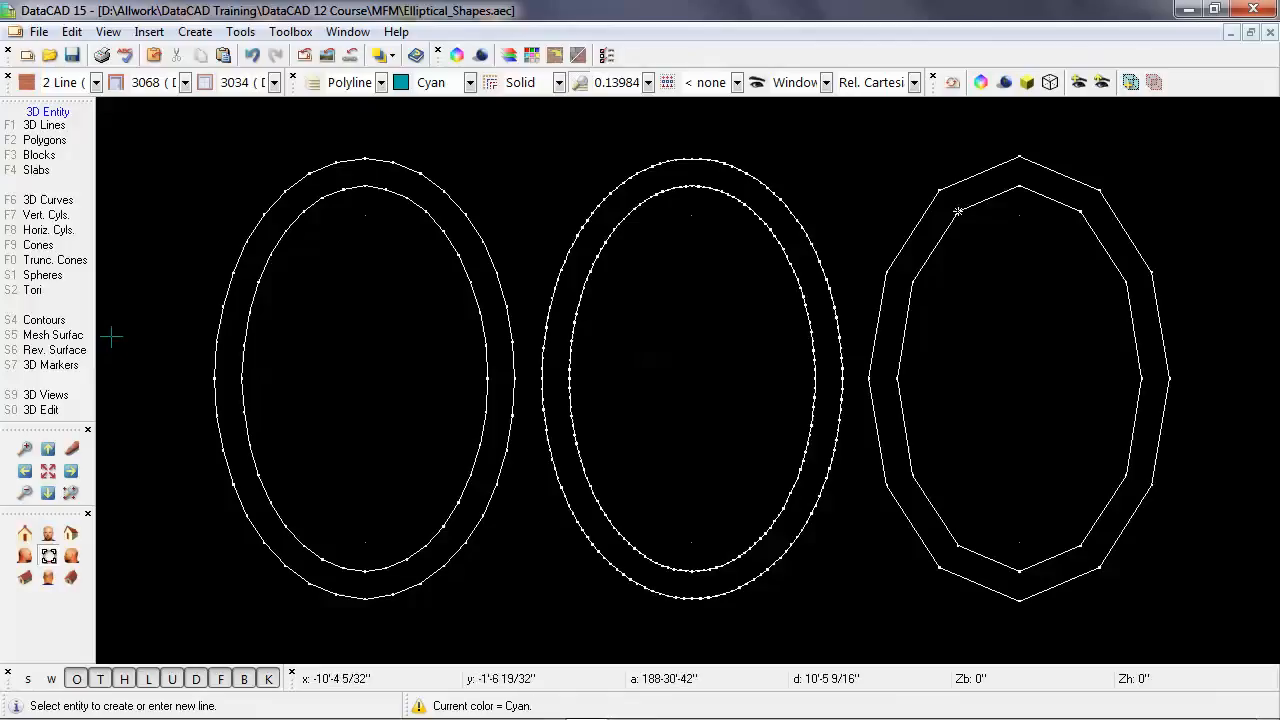
click(90, 261)
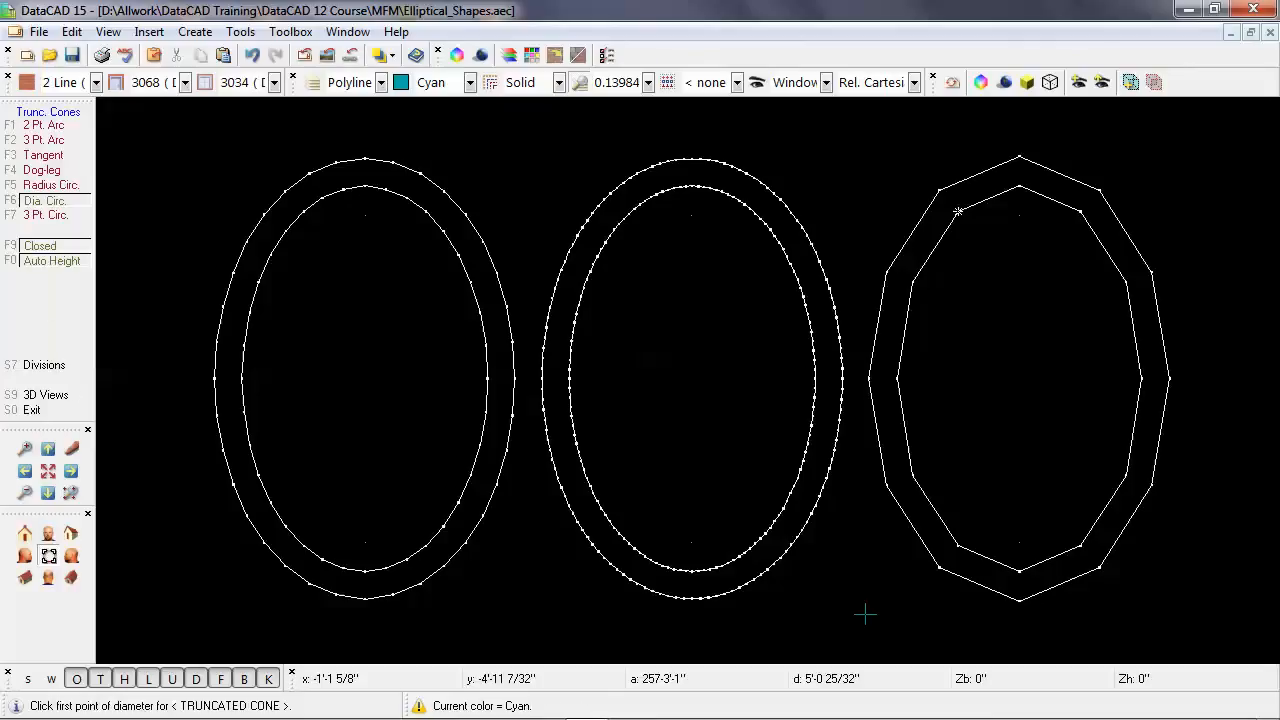
key(z)
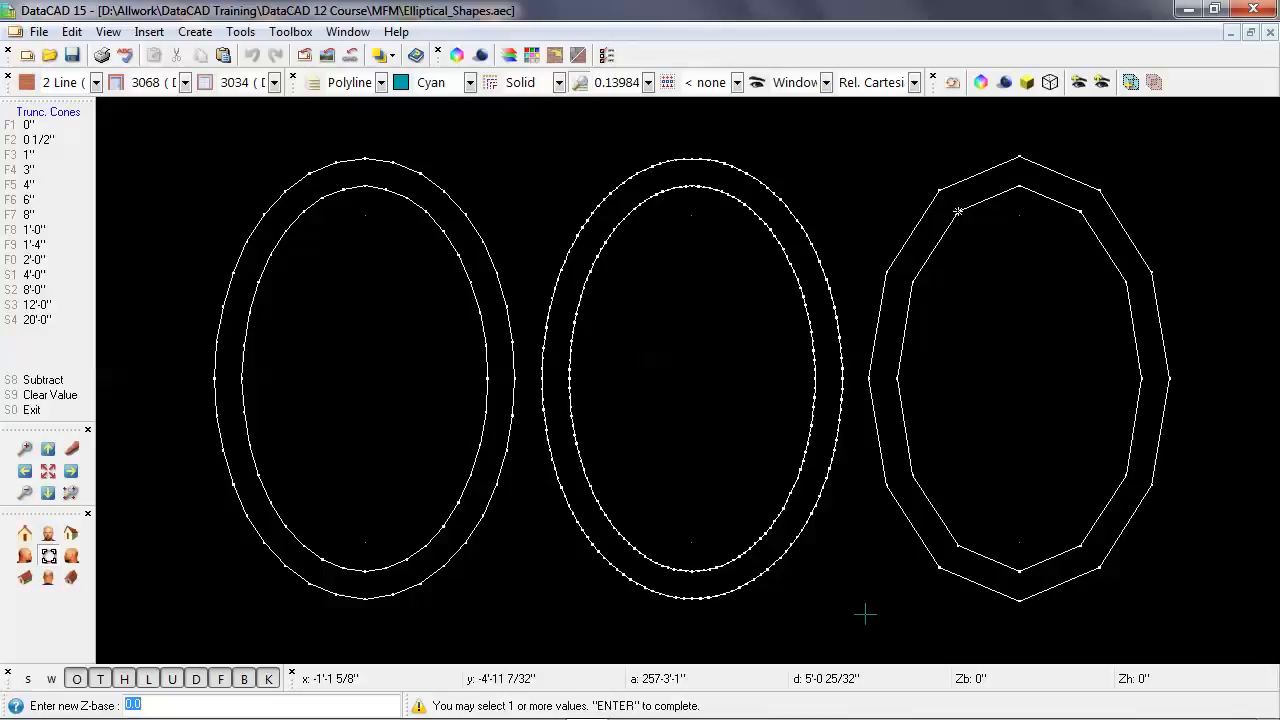
key(Return)
key(BackSpace)
text(.3)
key(Return)
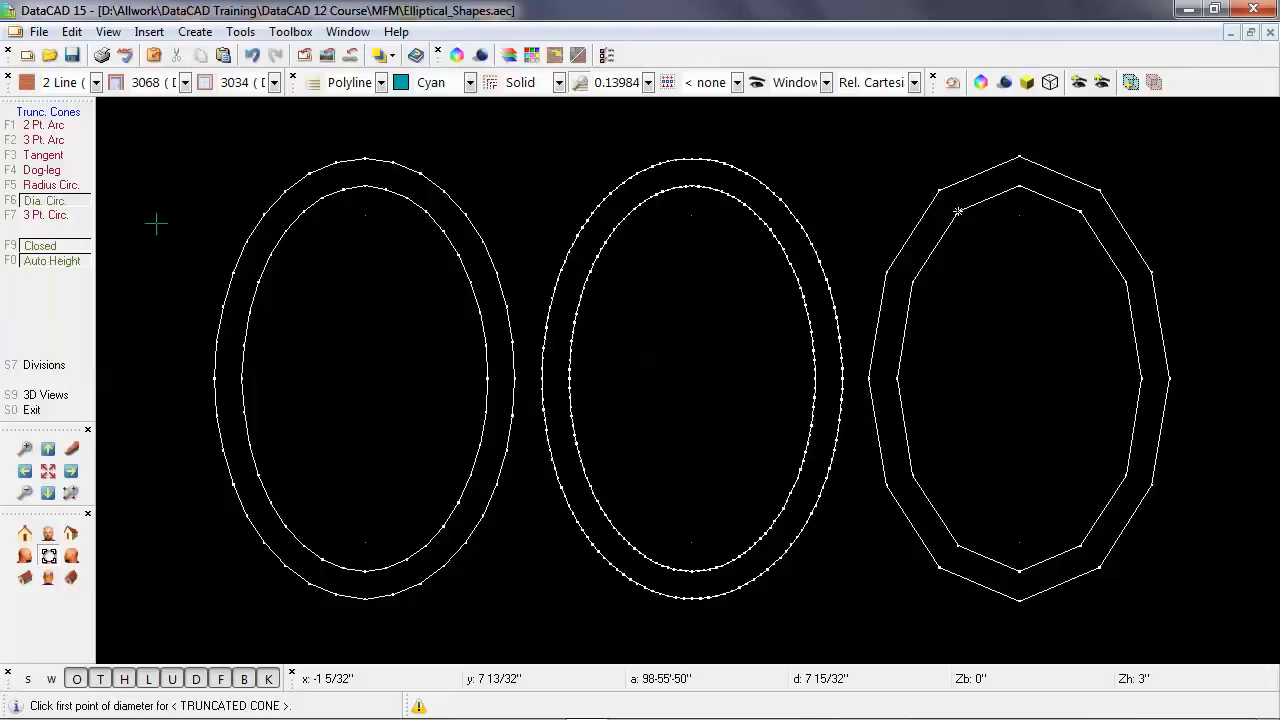
Draw the truncated cone with its diameter spanning the right shape's inner polyline vertically and its top radius reaching that polyline's side vertex, then return to 2D editing.
click(1019, 572)
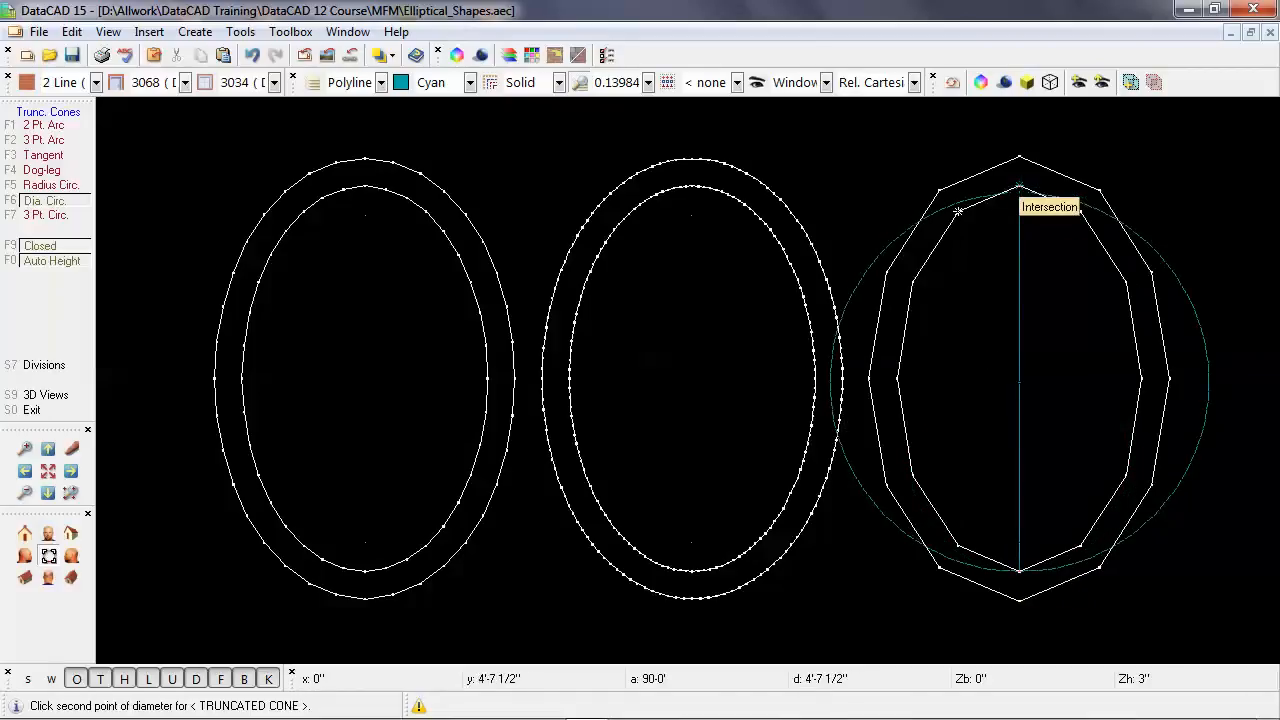
click(1019, 187)
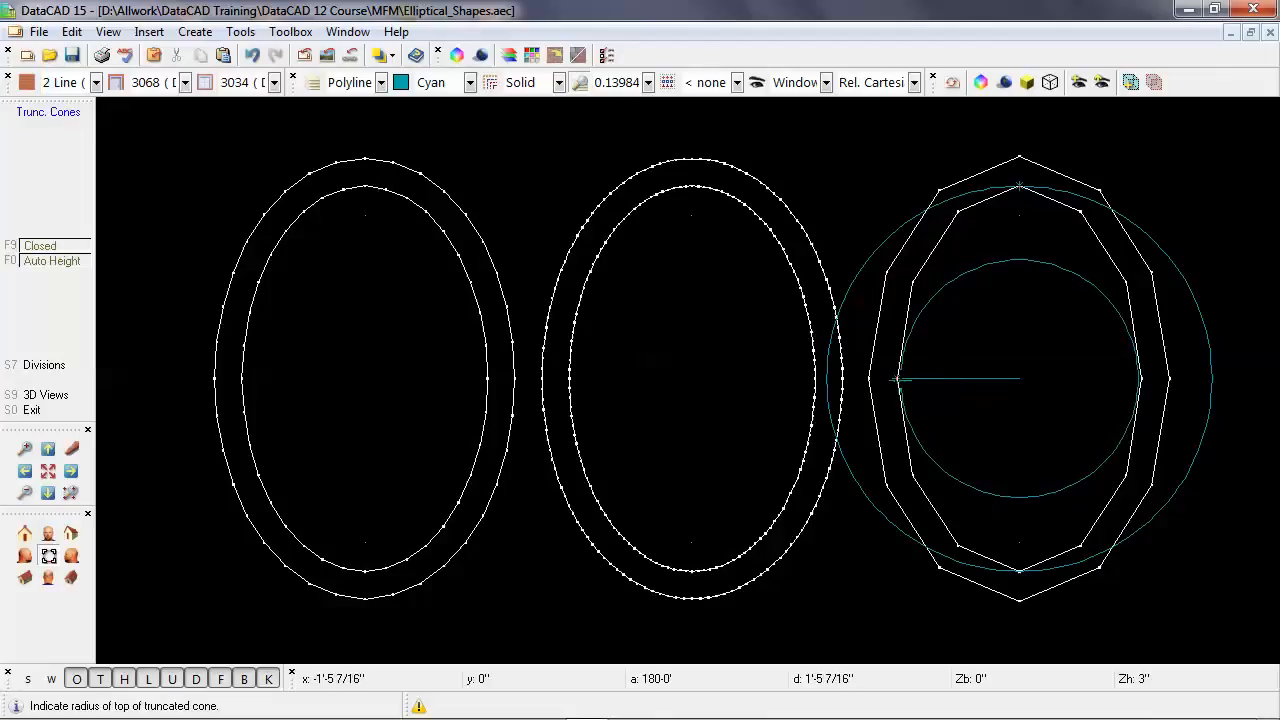
click(899, 379)
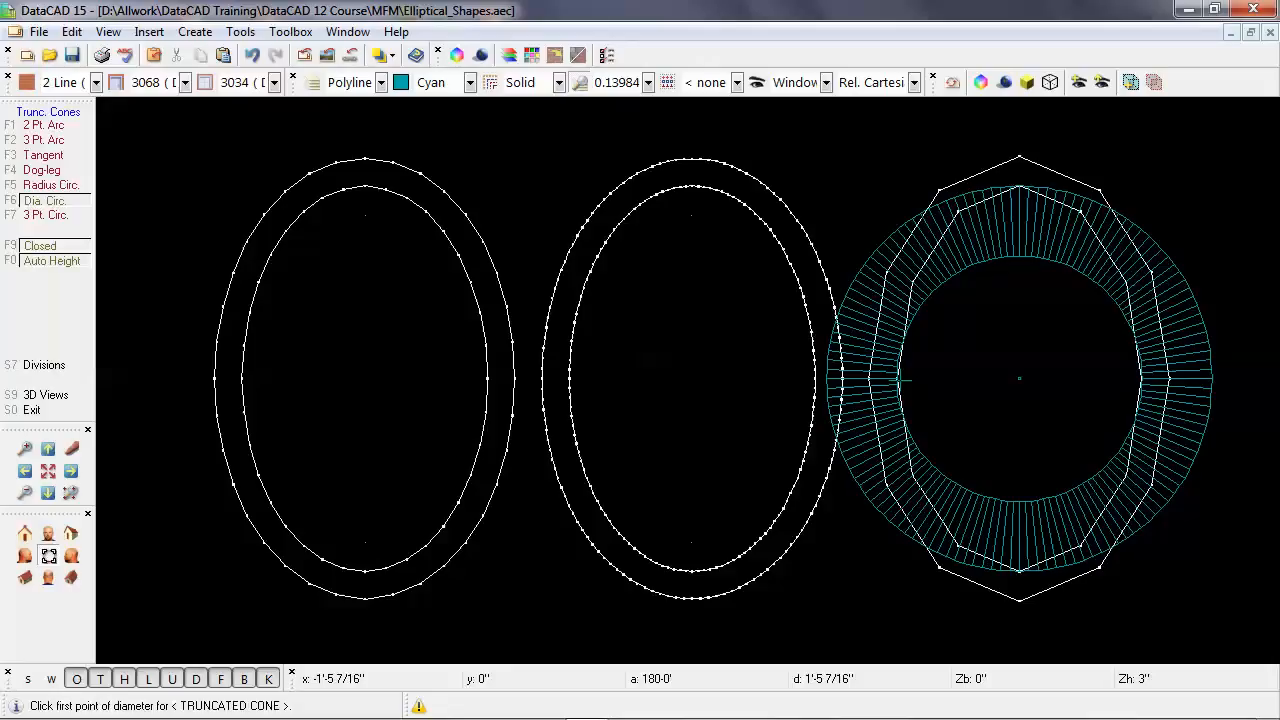
right_click(545, 343)
right_click(545, 343)
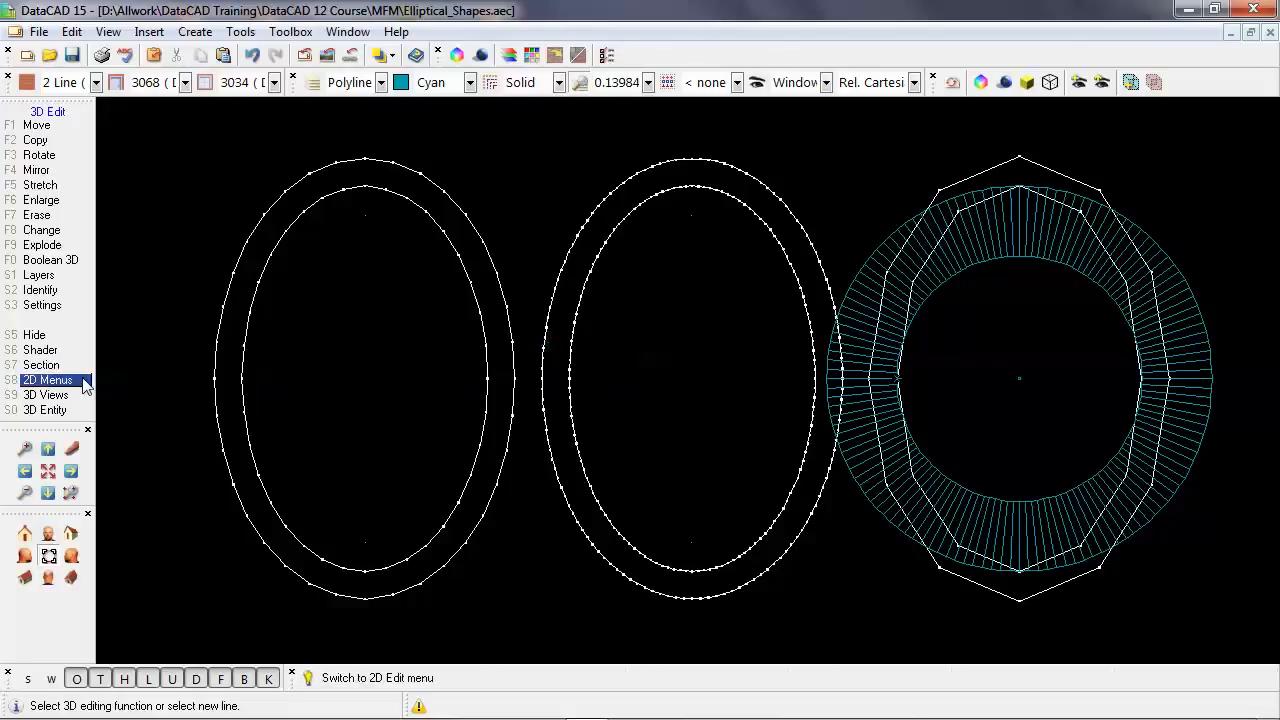
click(48, 380)
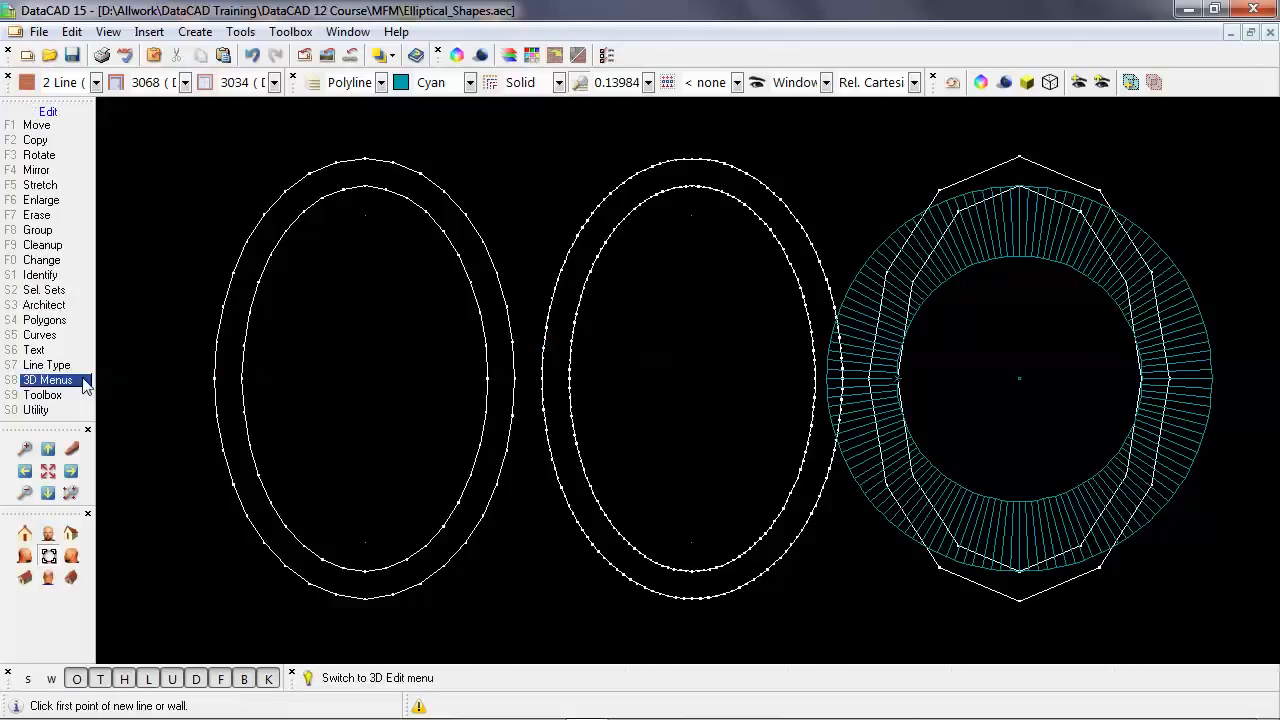
Start Enlarge about the cone's center and calculate the factor from its outer radius to the distance between center and the inner polyline's side vertex.
click(80, 201)
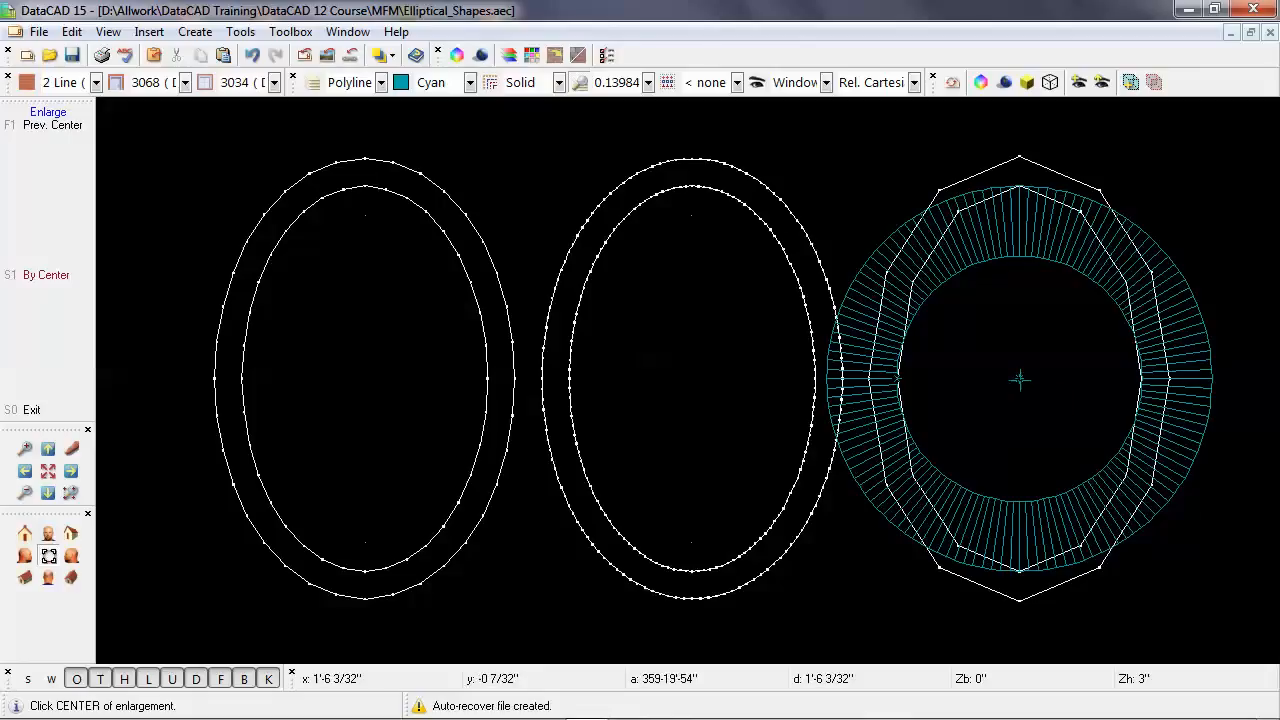
click(1019, 378)
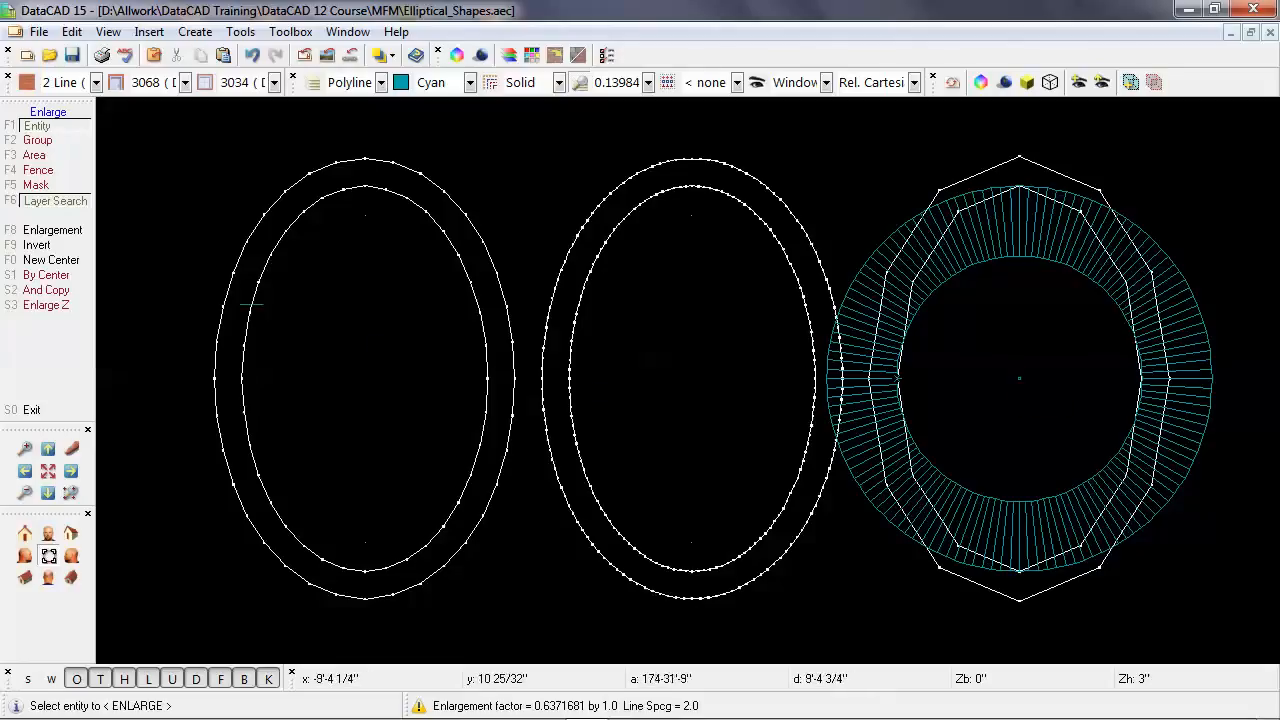
click(86, 233)
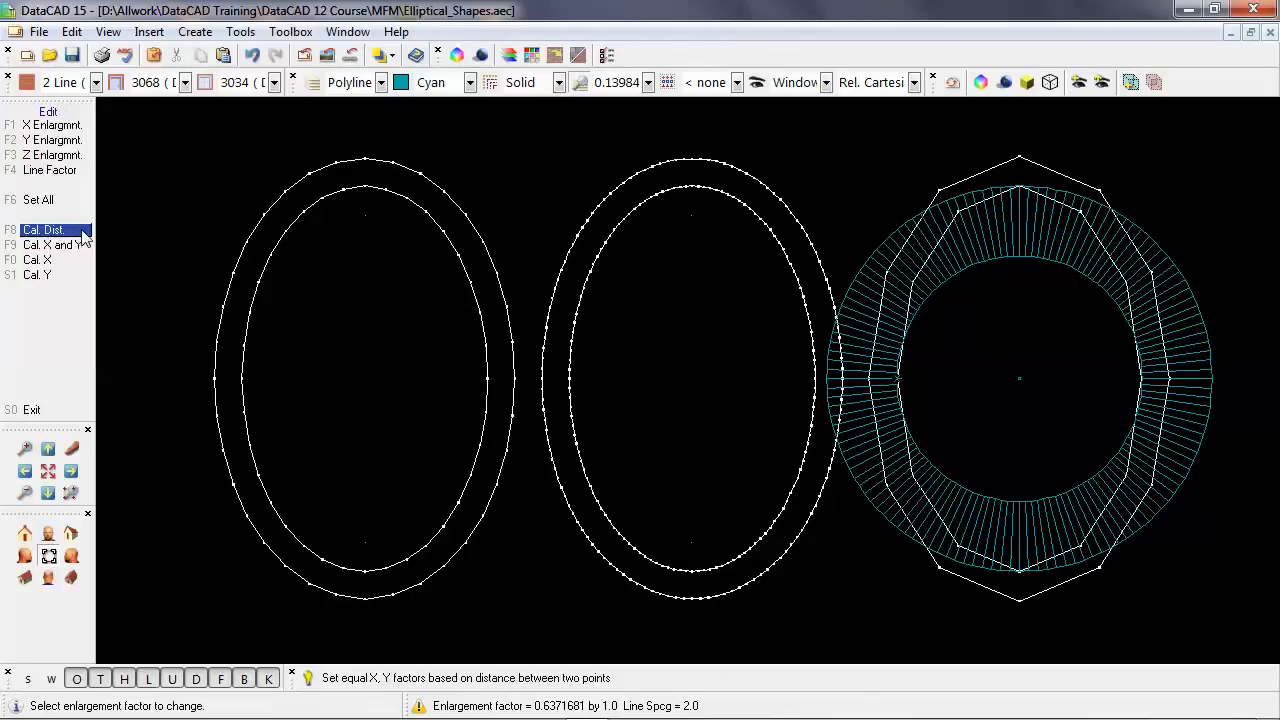
click(55, 231)
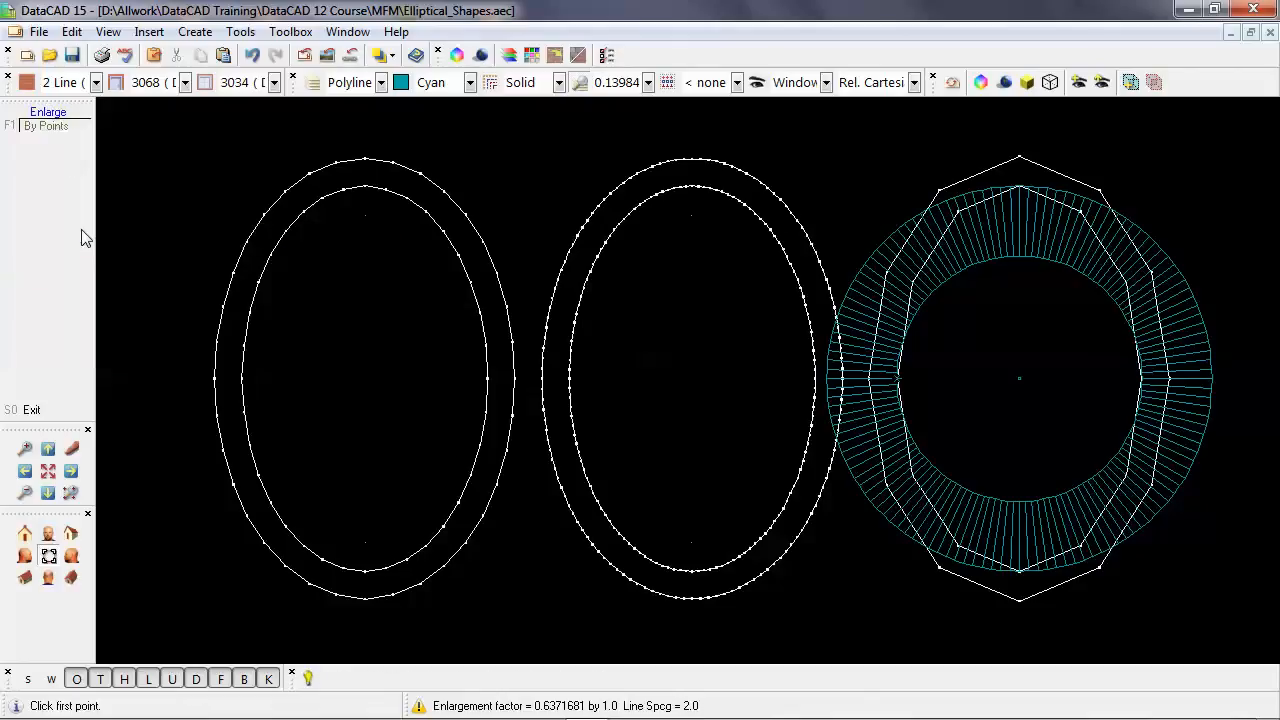
click(1012, 378)
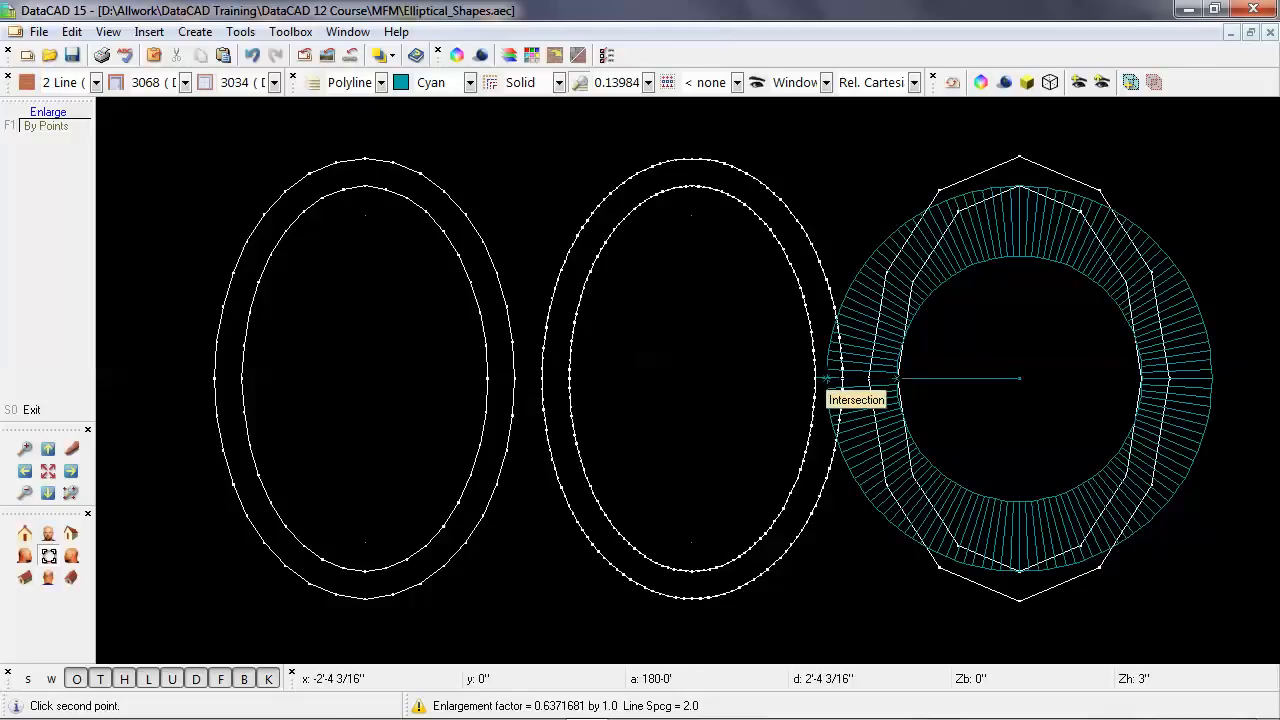
scroll(826, 378, up, 6)
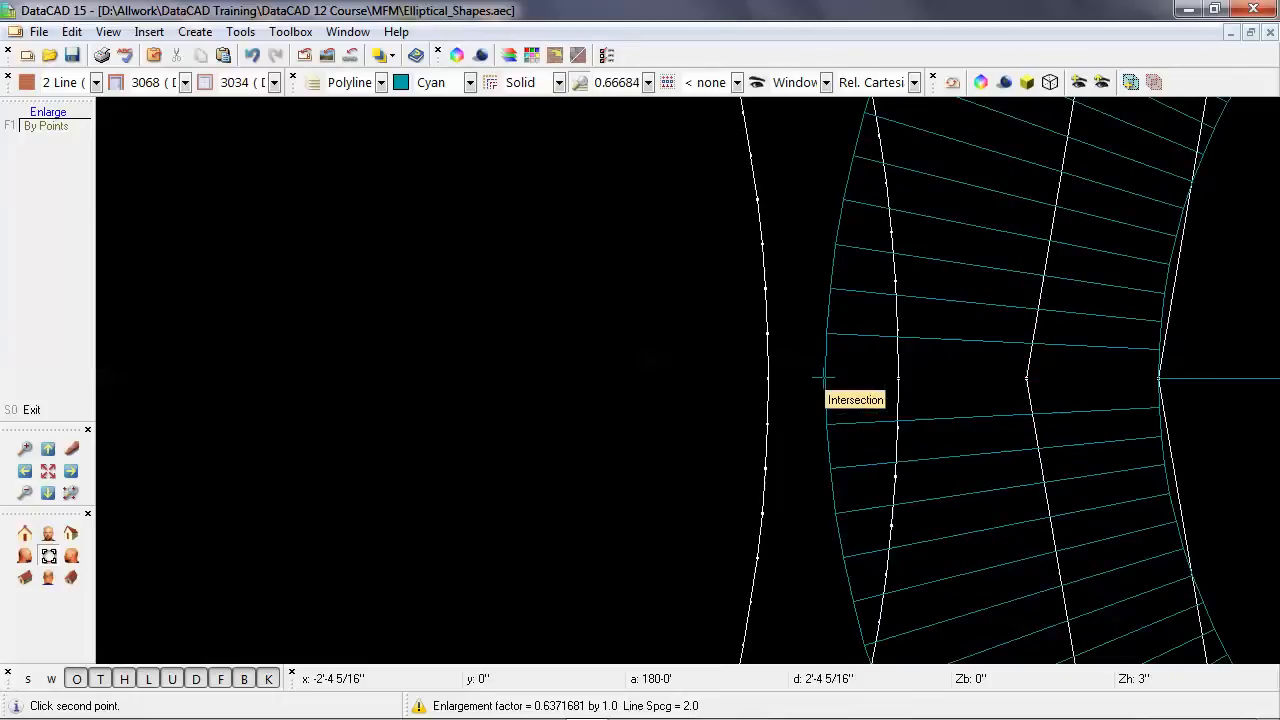
click(824, 378)
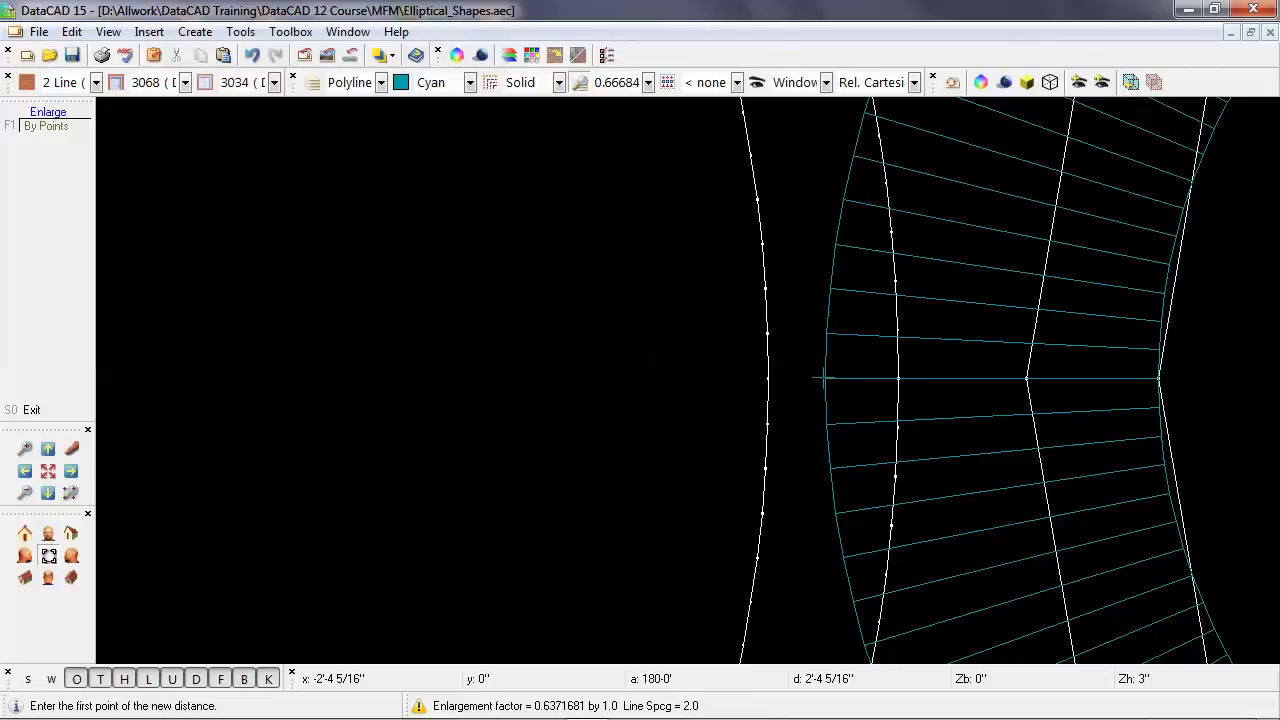
scroll(824, 378, down, 3)
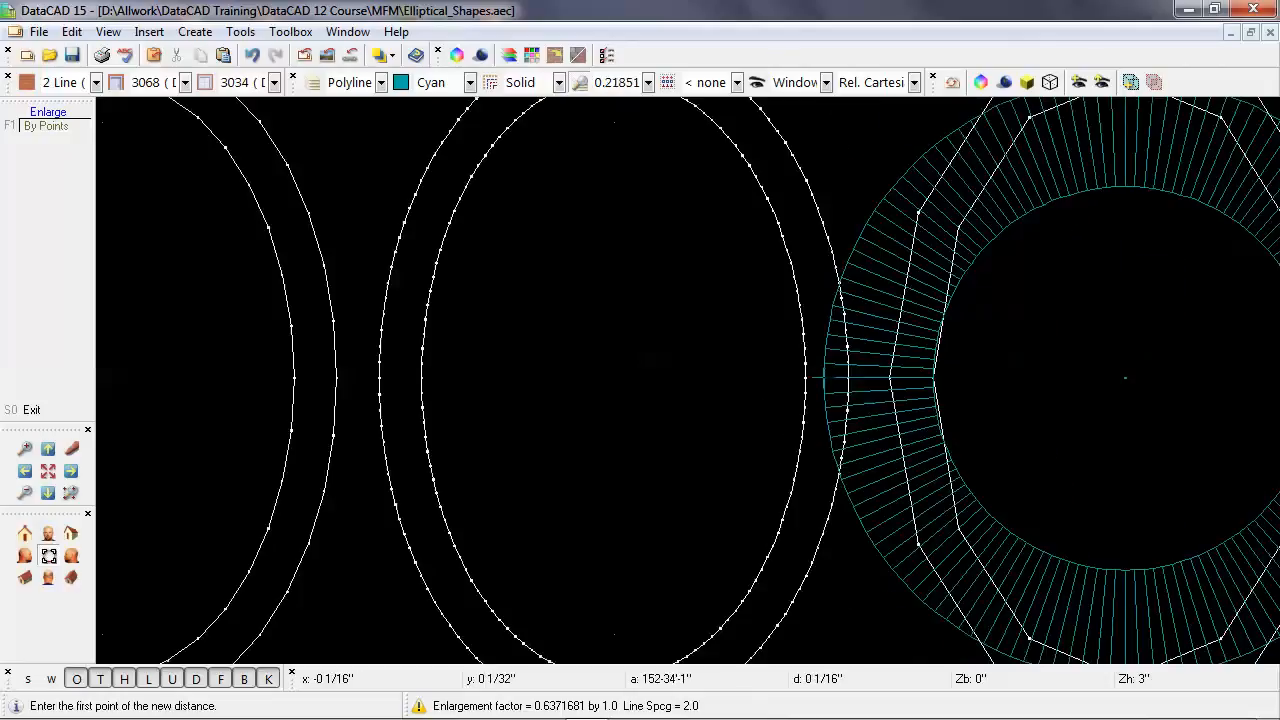
click(1116, 374)
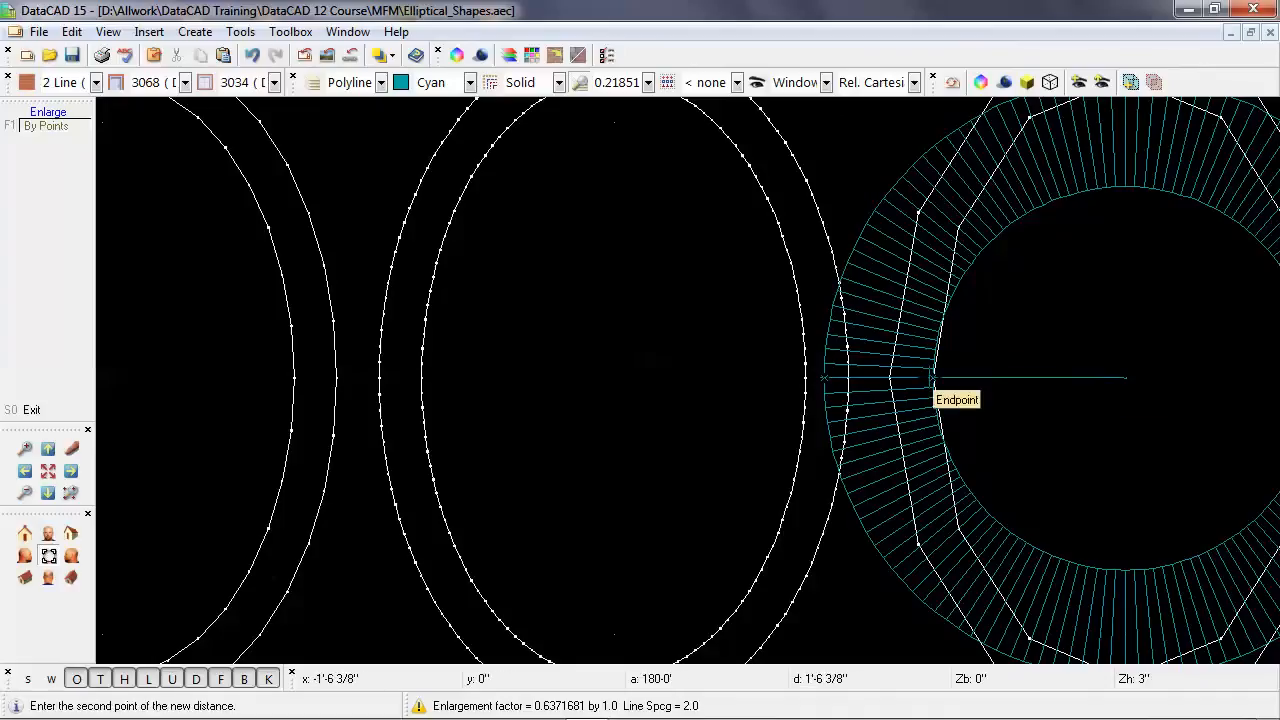
scroll(933, 378, up, 3)
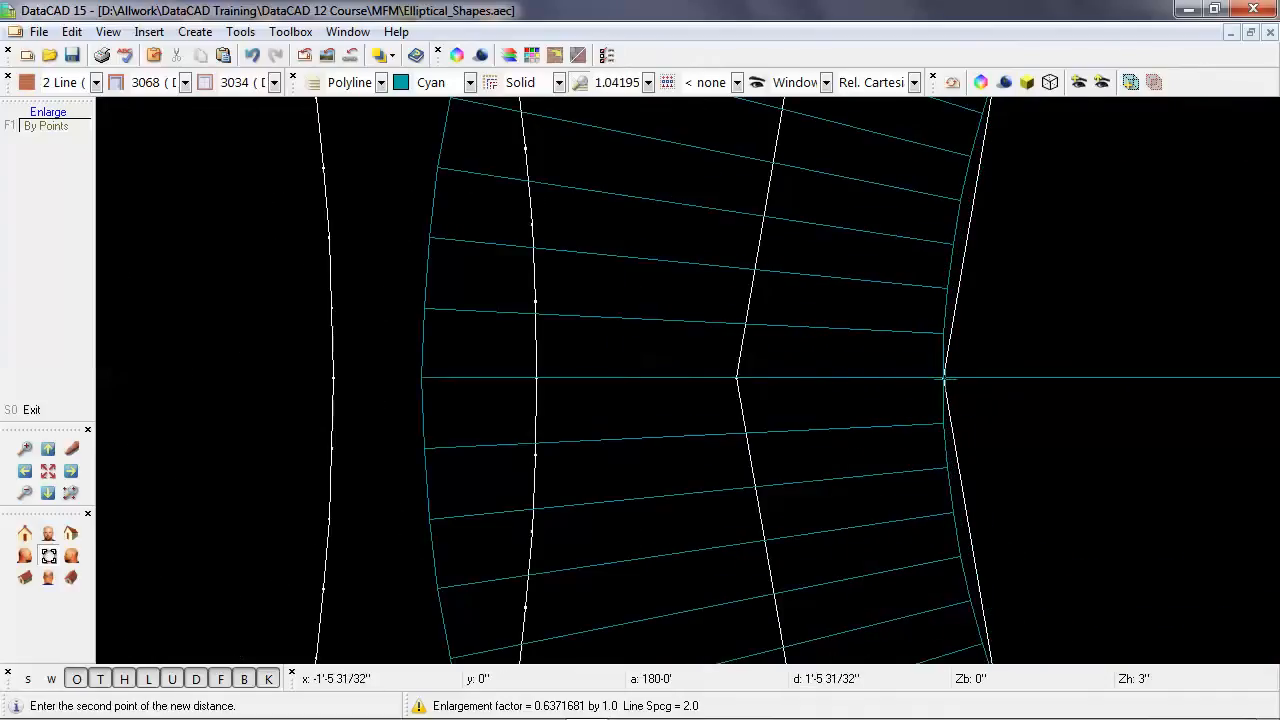
click(943, 378)
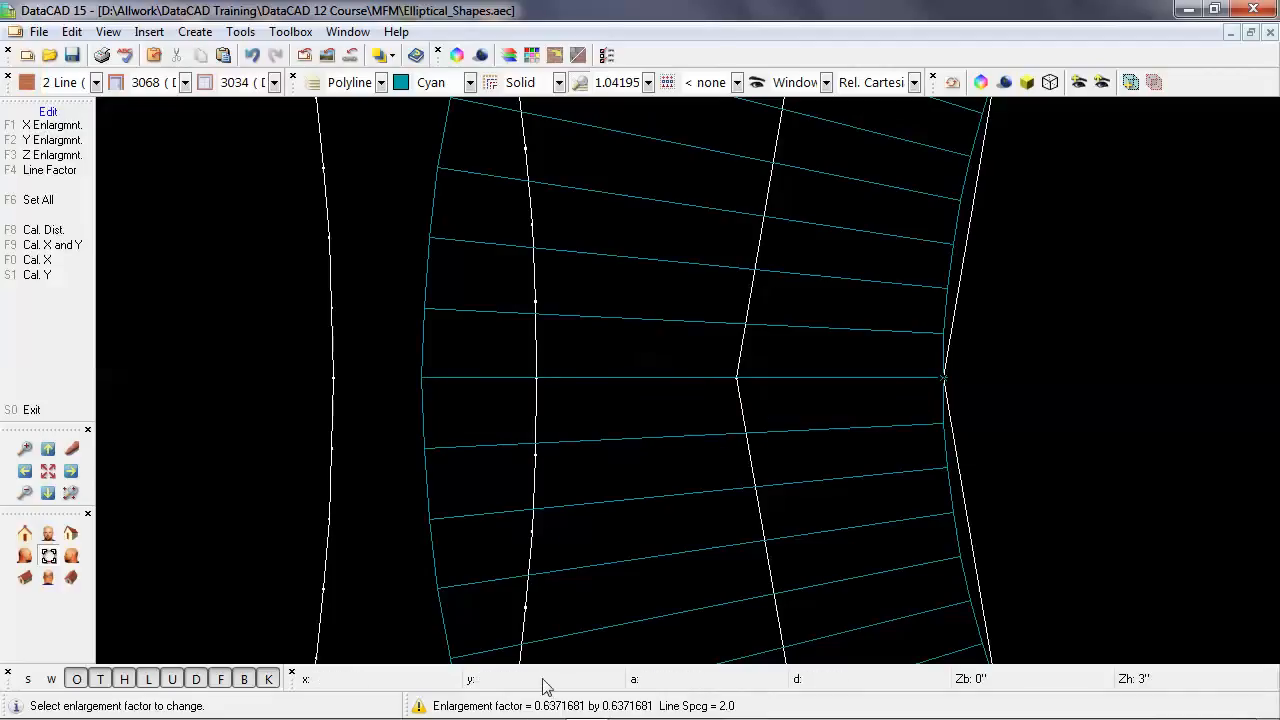
Set the Y enlargement factor to 1 and apply the enlargement to the truncated cone.
click(55, 140)
text(1)
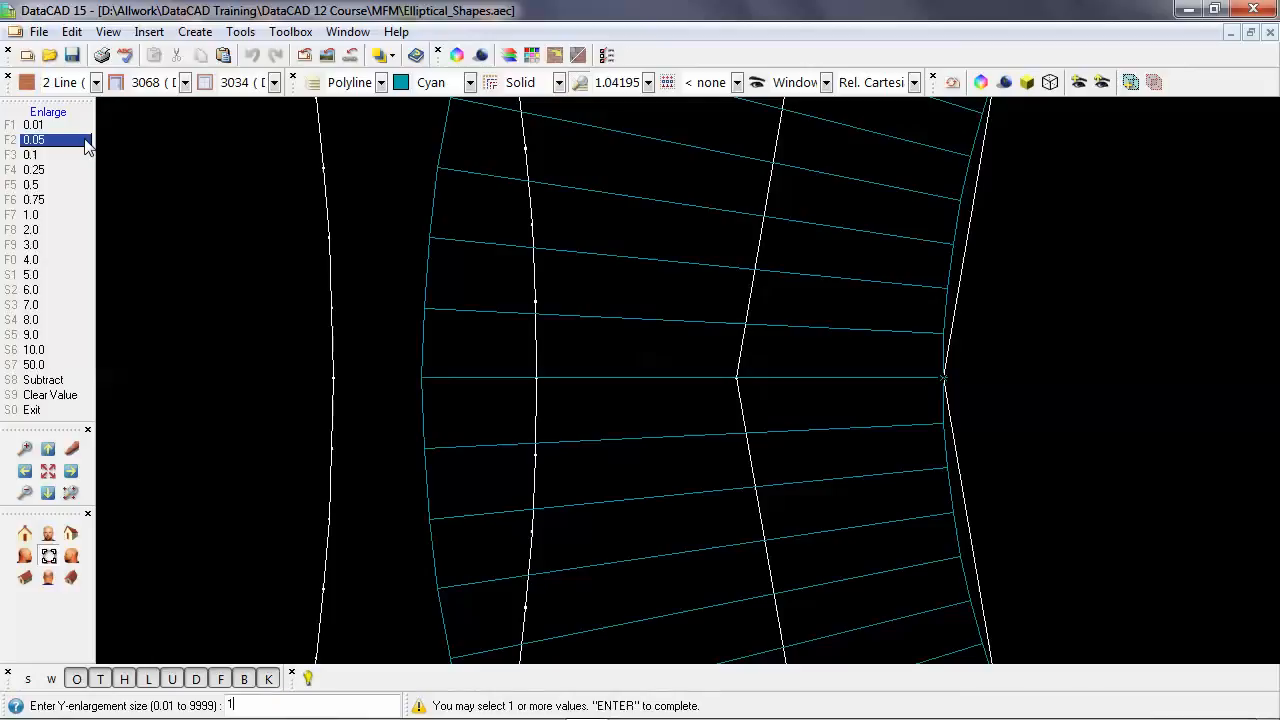
key(Return)
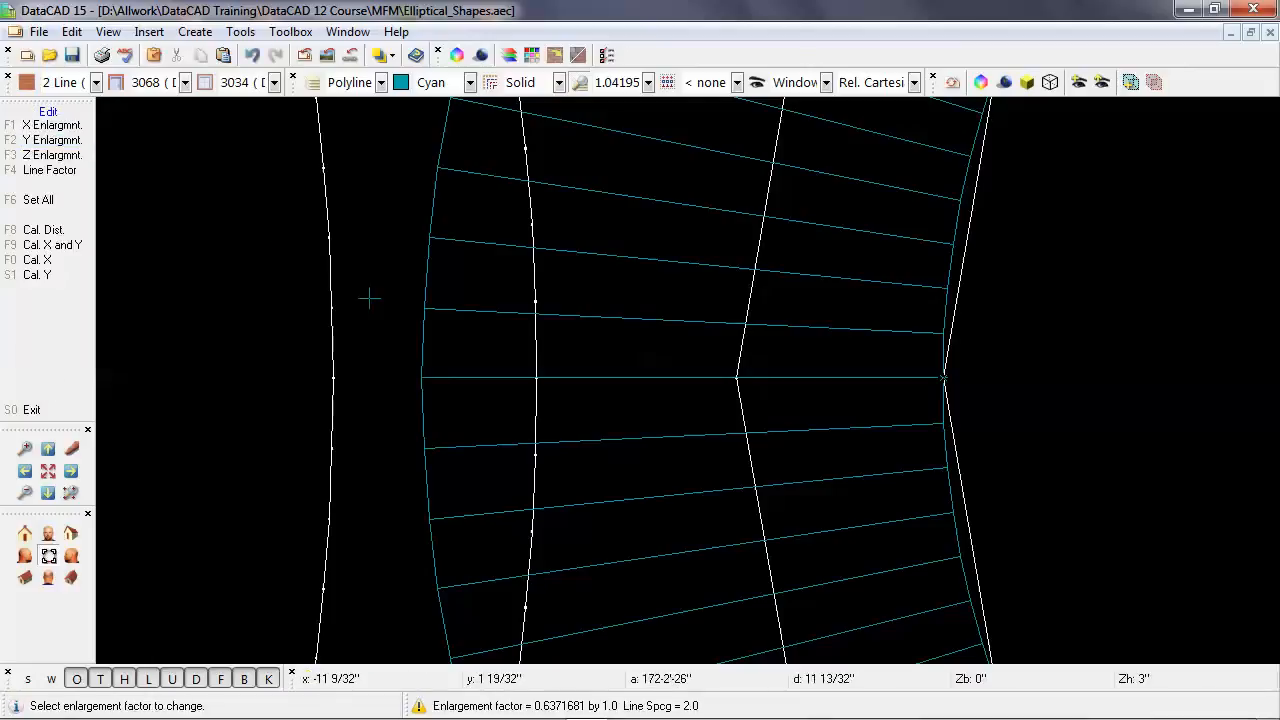
right_click(653, 427)
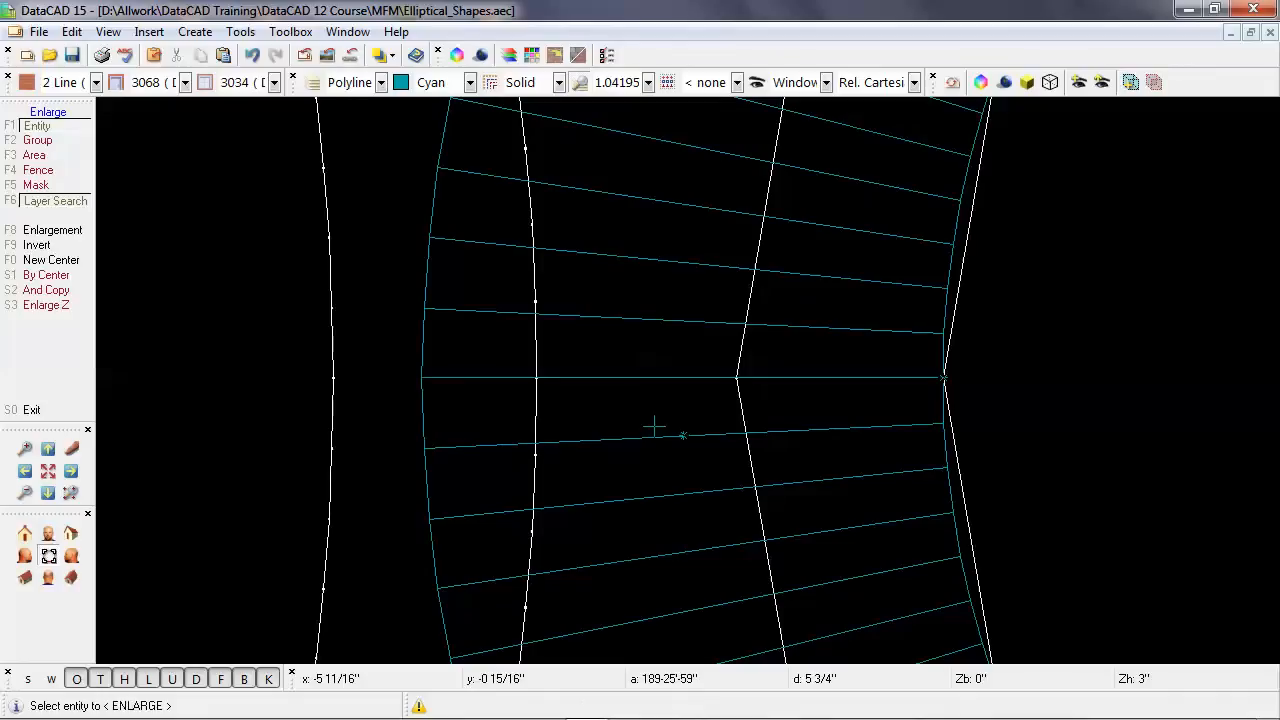
scroll(653, 427, down, 5)
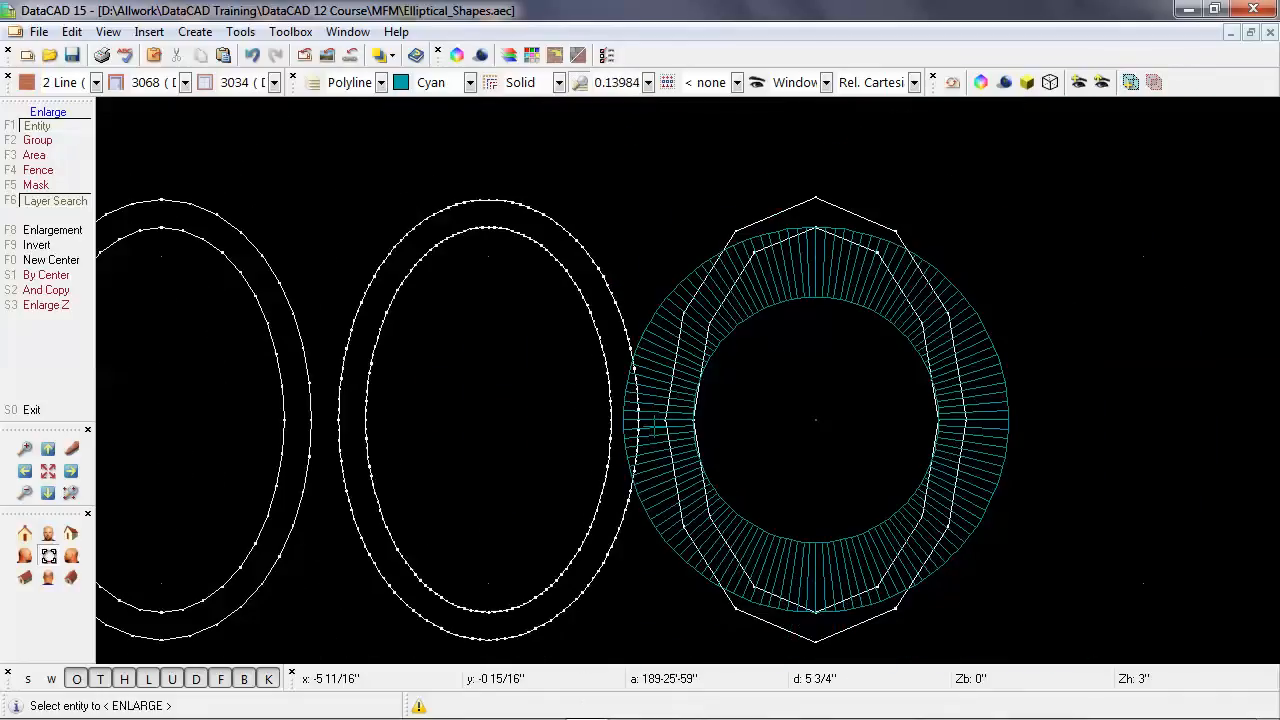
click(683, 271)
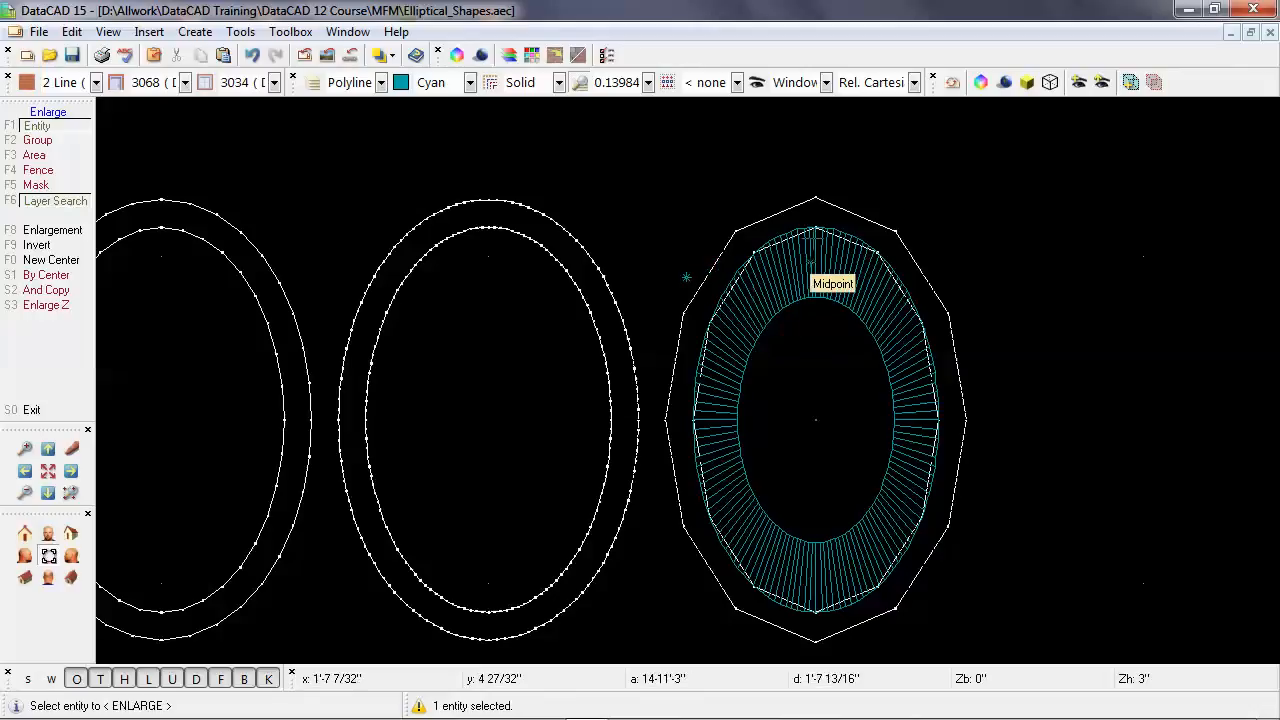
Examine how the elliptical cone's upper edge fits the inner polyline, and leave the Enlarge command.
scroll(813, 232, up, 5)
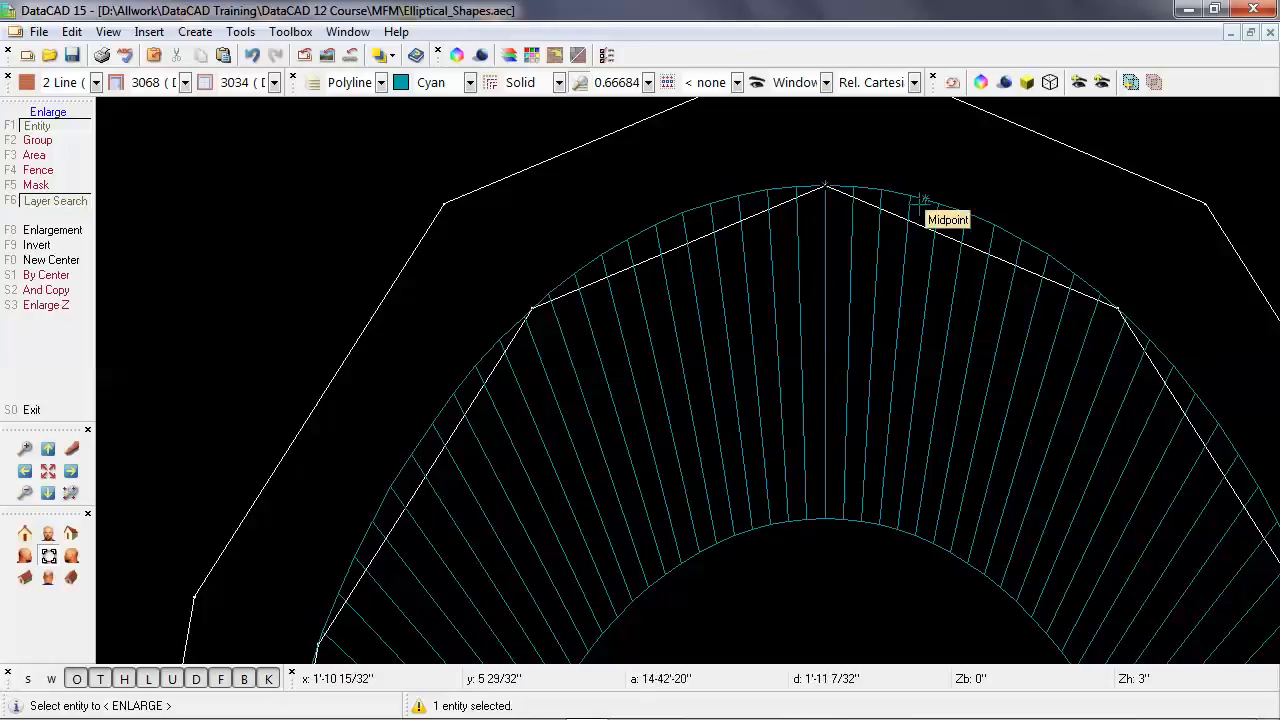
scroll(920, 200, down, 3)
scroll(918, 205, down, 1)
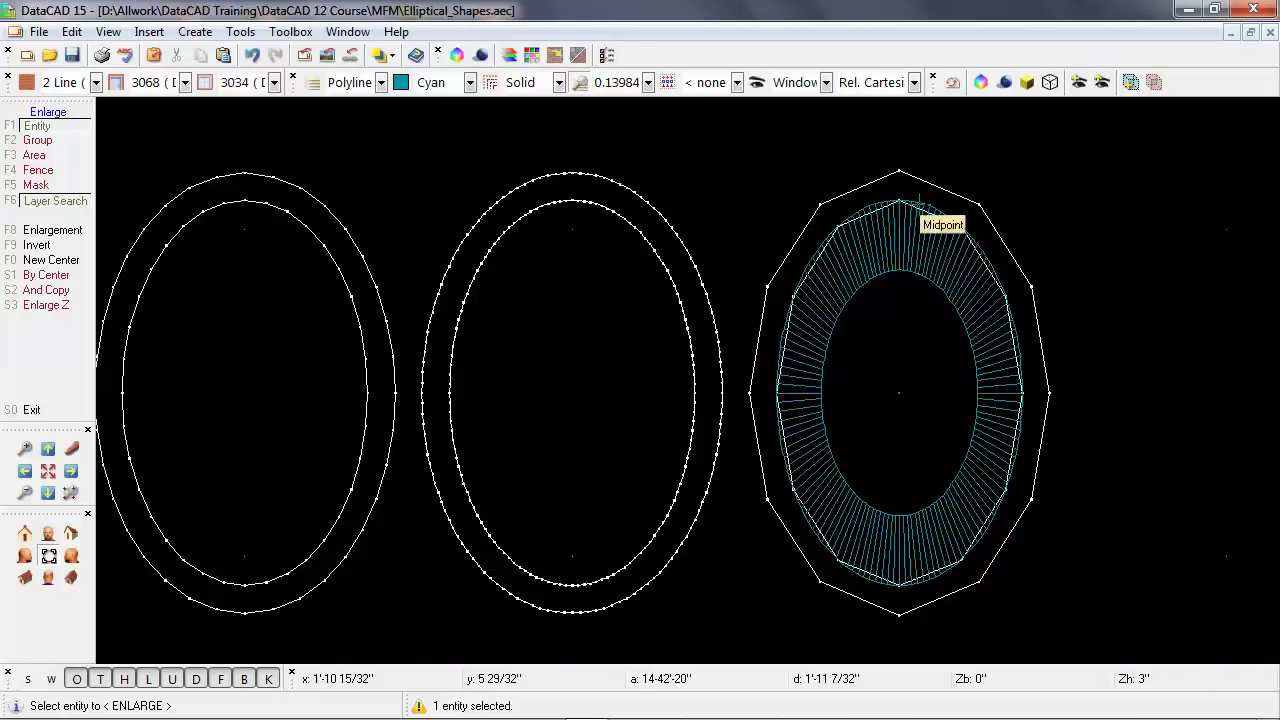
right_click(614, 348)
click(614, 348)
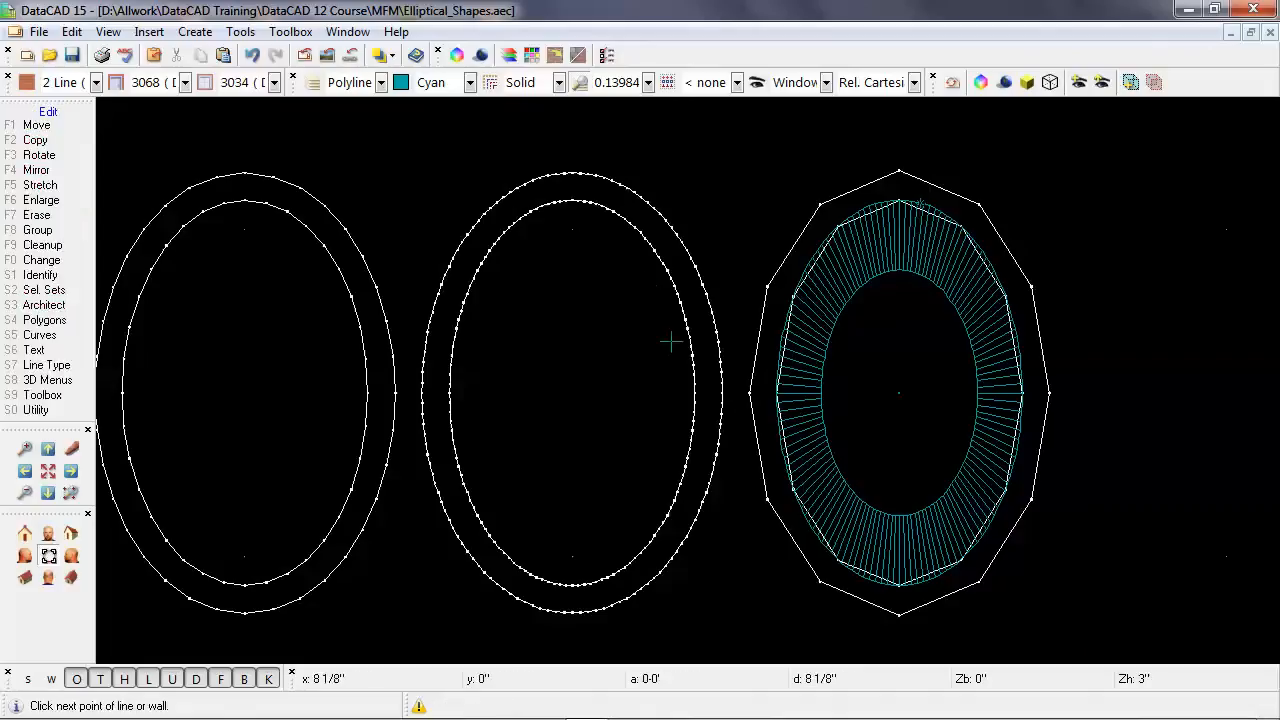
right_click(672, 341)
right_click(671, 341)
middle_drag(579, 382, 649, 375)
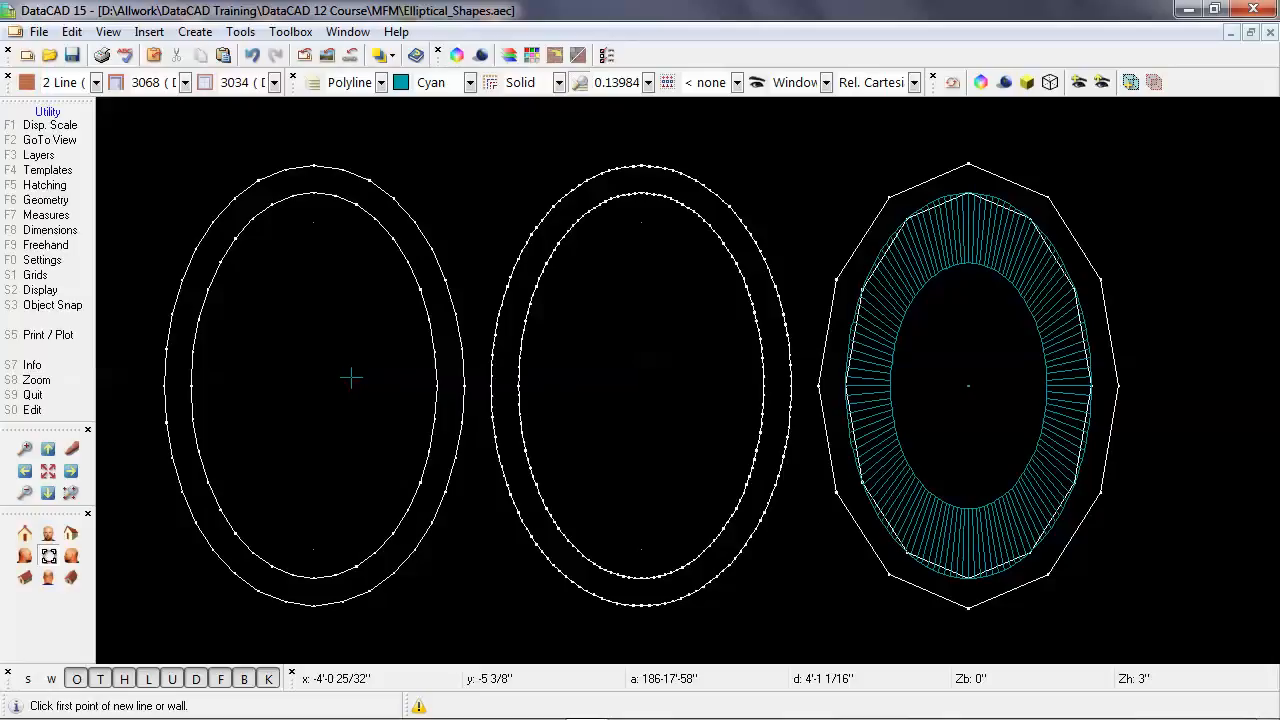
Copy the right shape's elliptical cone onto the left shape, taking the distance from the cone's center to the left polyline's top-vertex X with ortho mode off.
key(shift+F10)
key(F2)
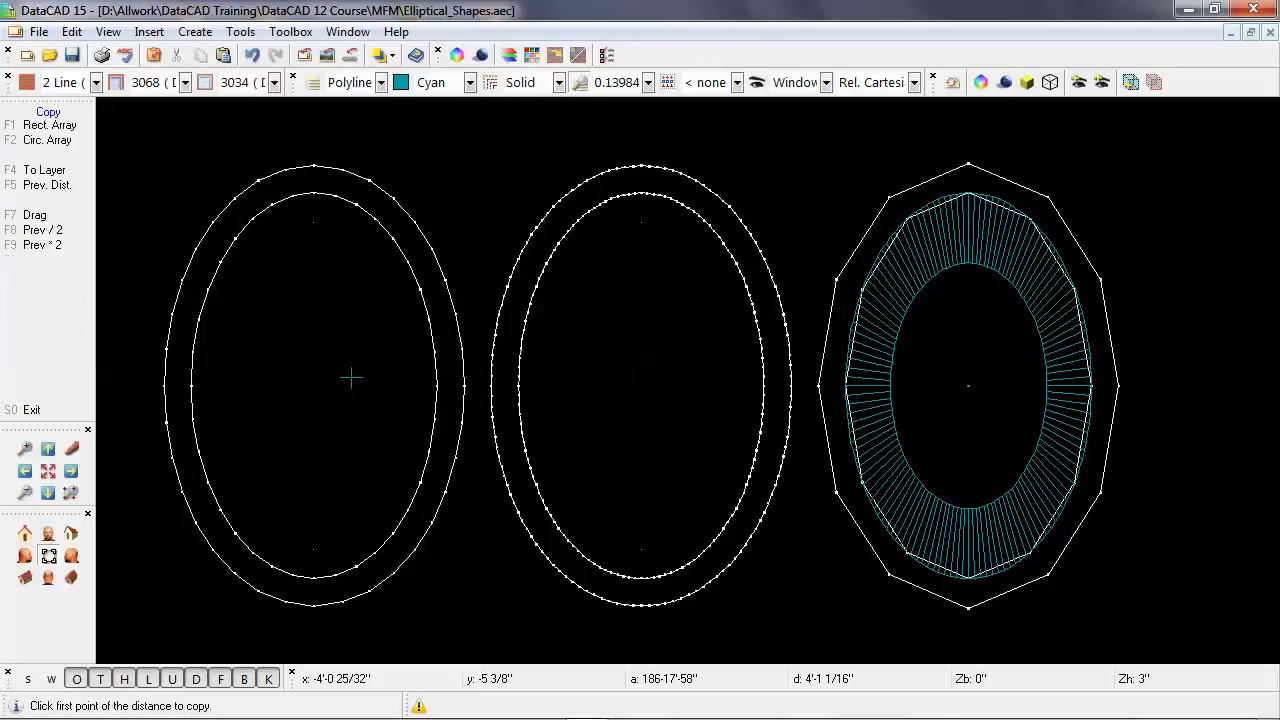
click(969, 386)
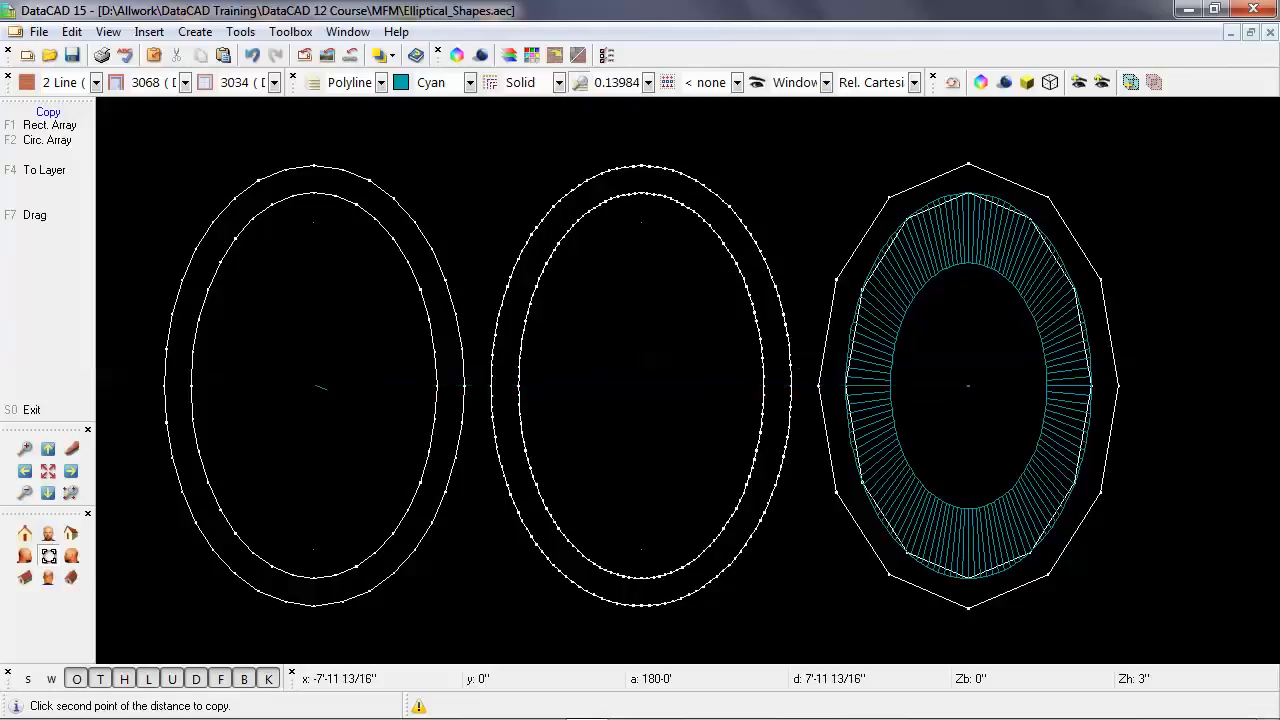
key(o)
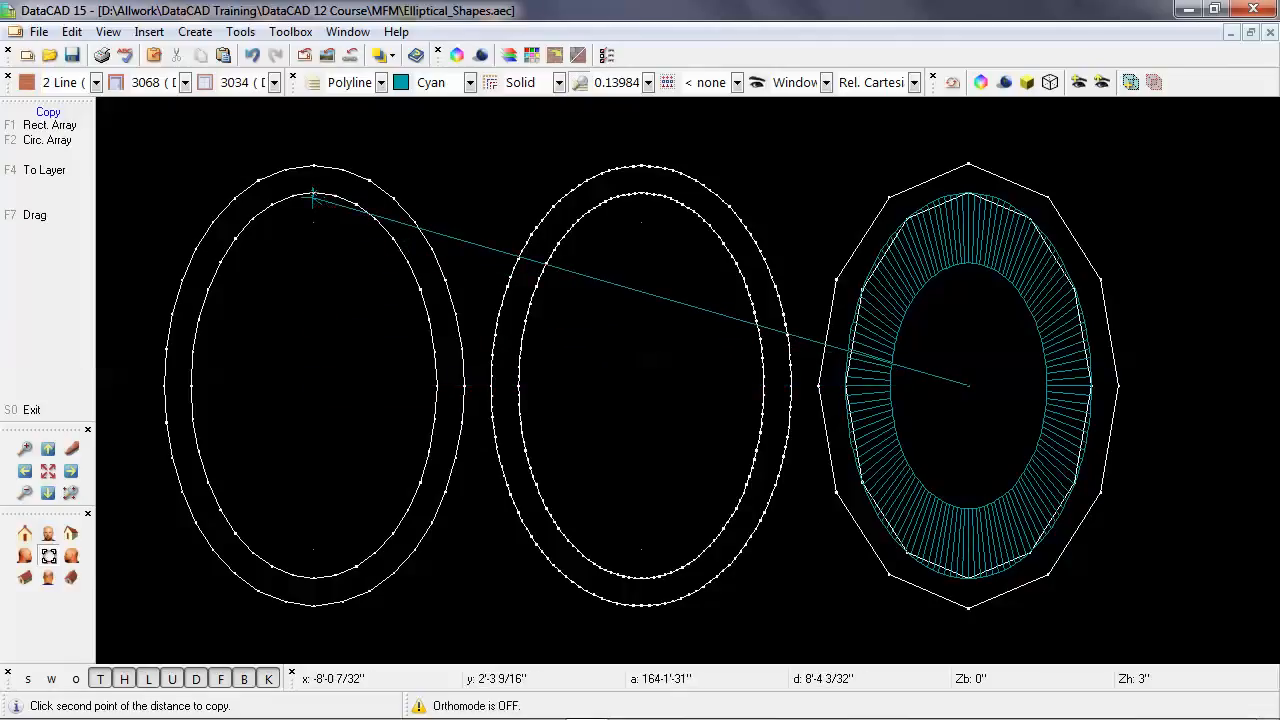
right_click(313, 197)
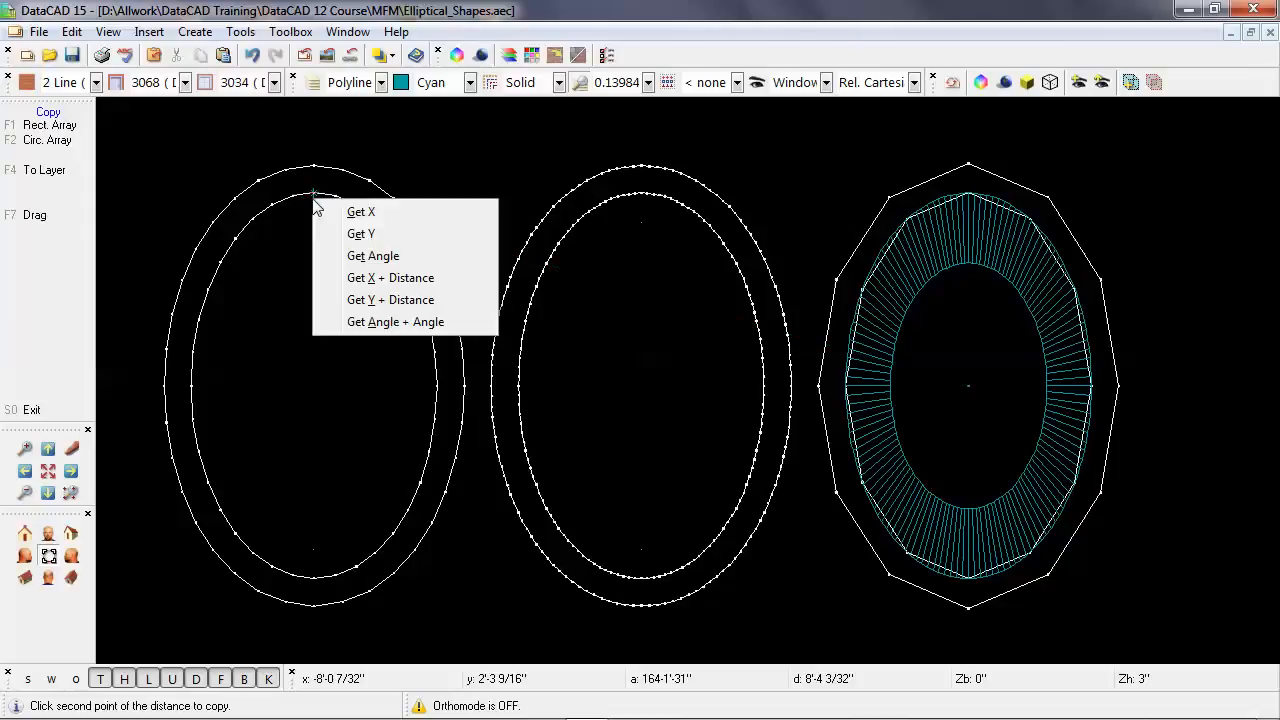
click(410, 214)
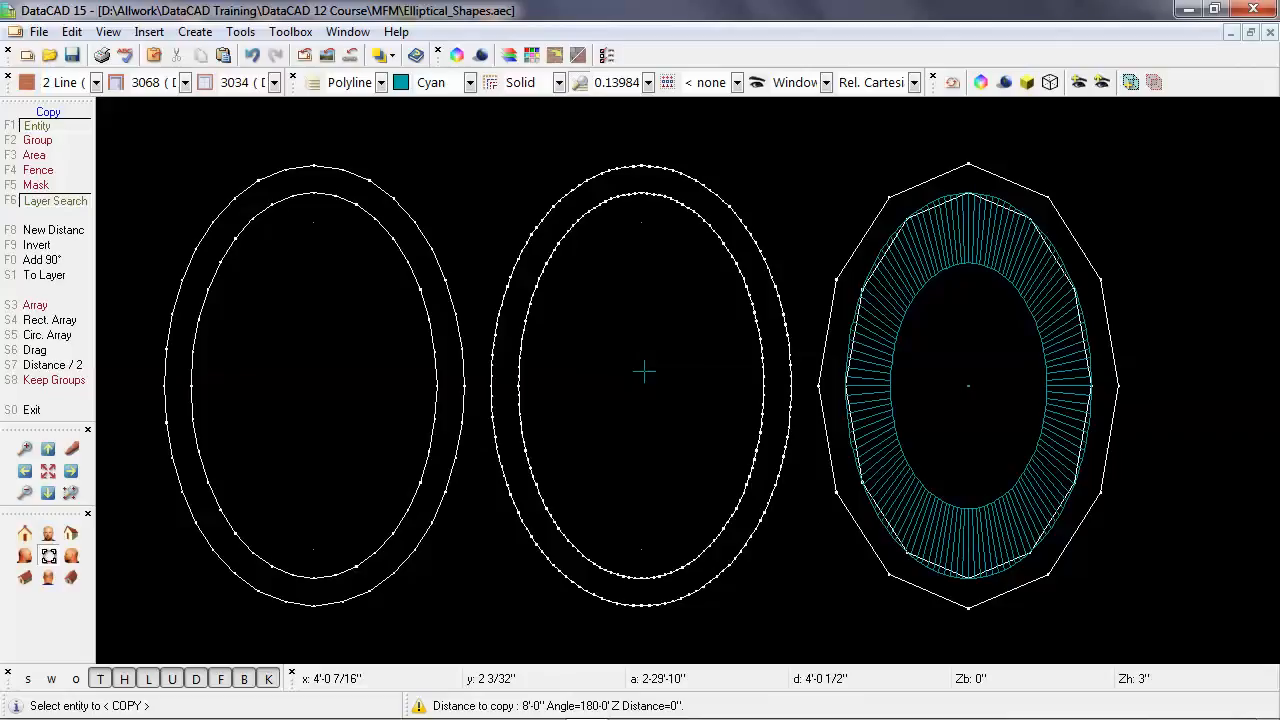
click(952, 252)
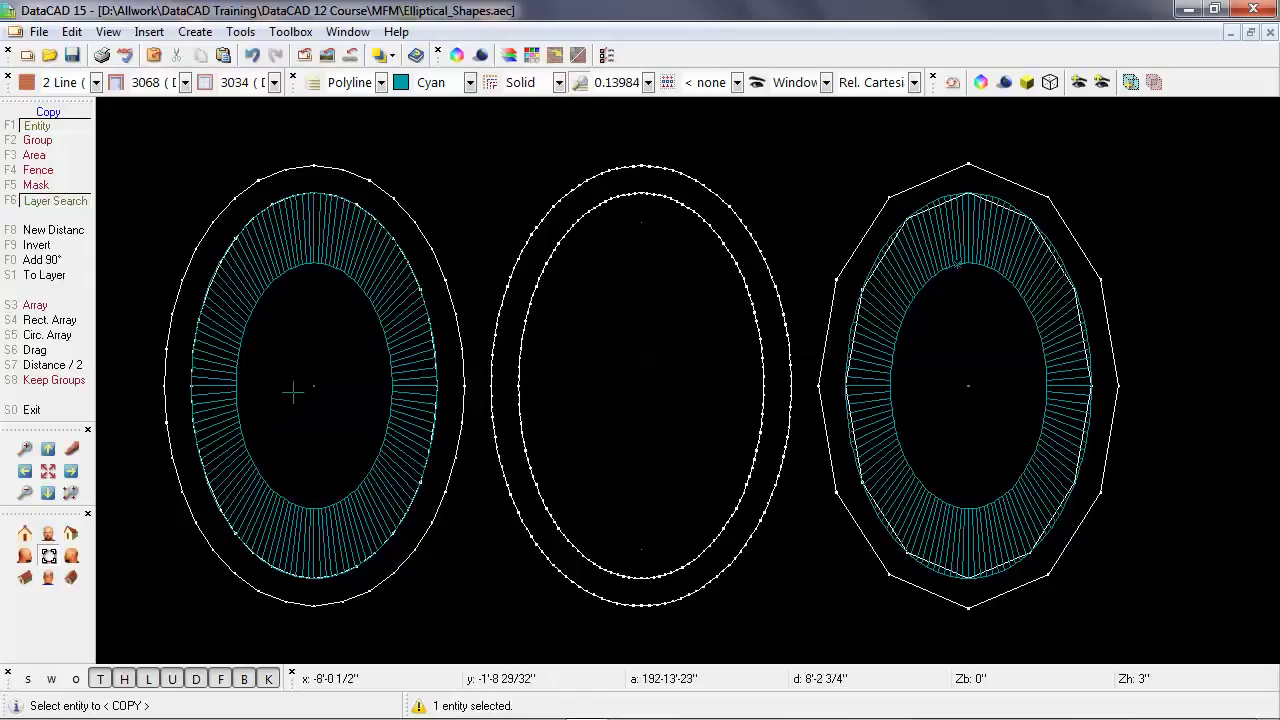
Halve the copy distance, copy the right elliptical cone onto the middle shape, and leave the Copy command.
click(70, 369)
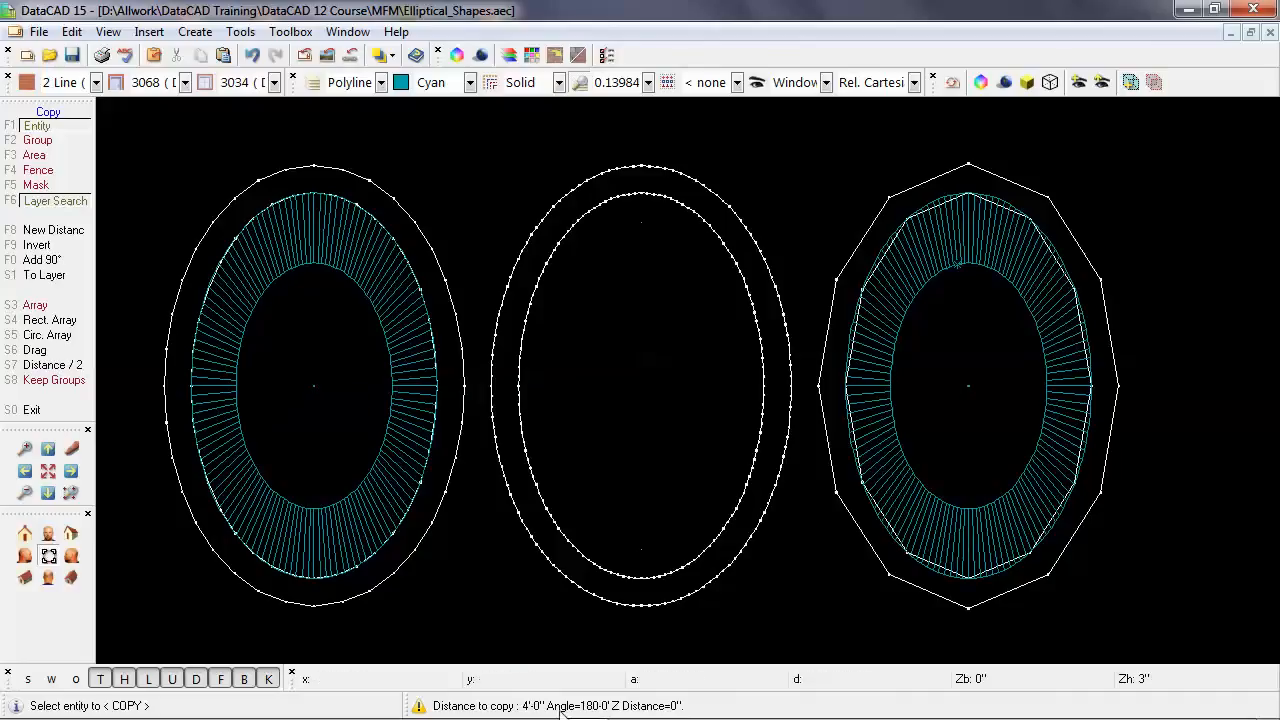
click(870, 377)
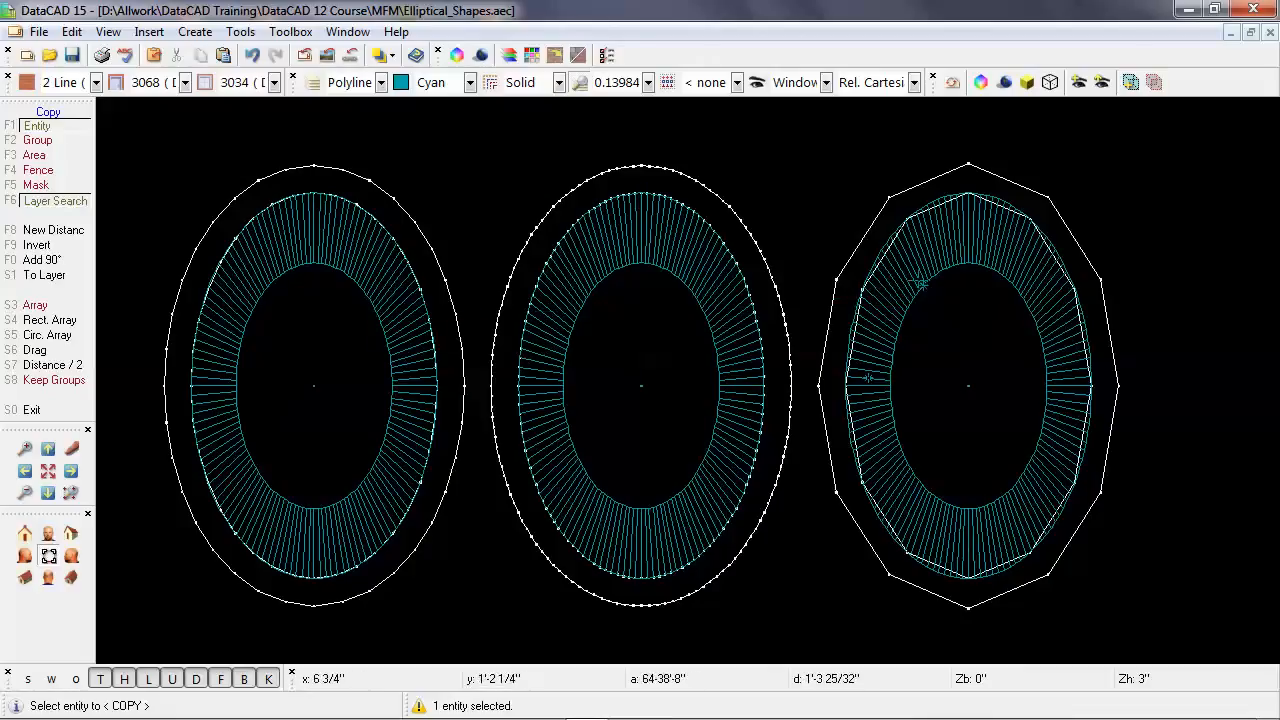
right_click(921, 283)
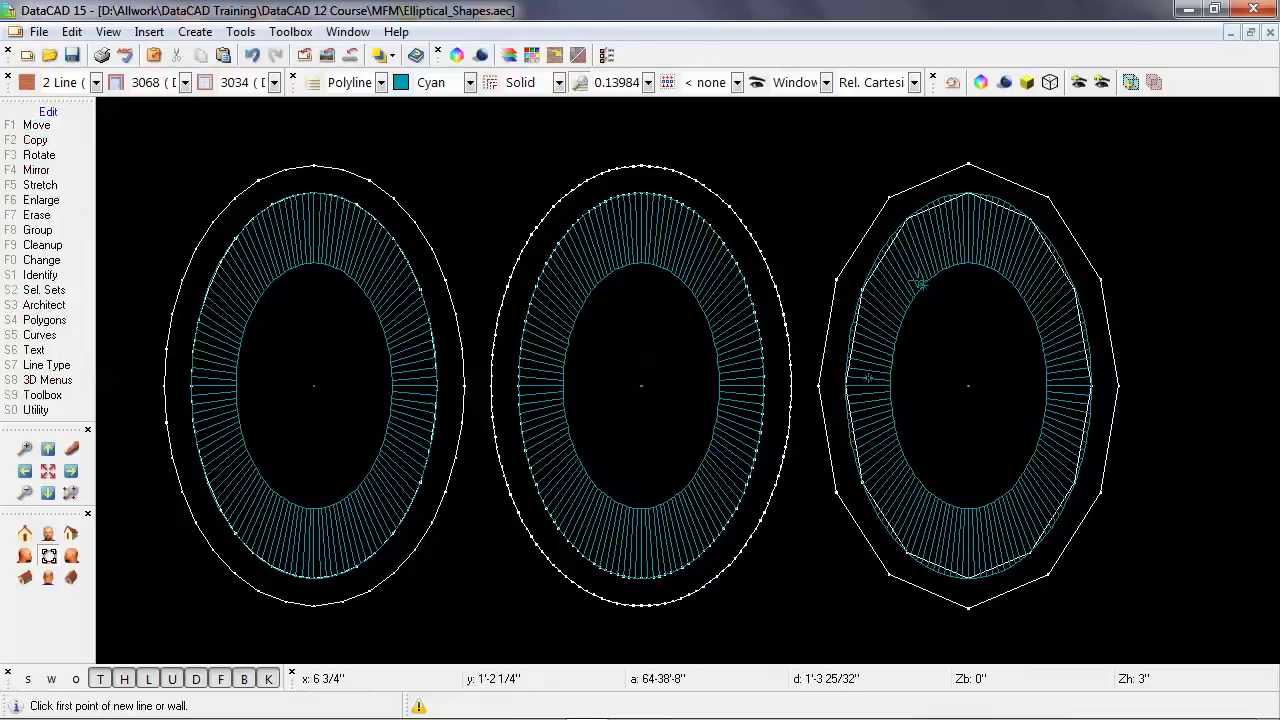
Set the right truncated cone's divisions to 12.
double_click(921, 283)
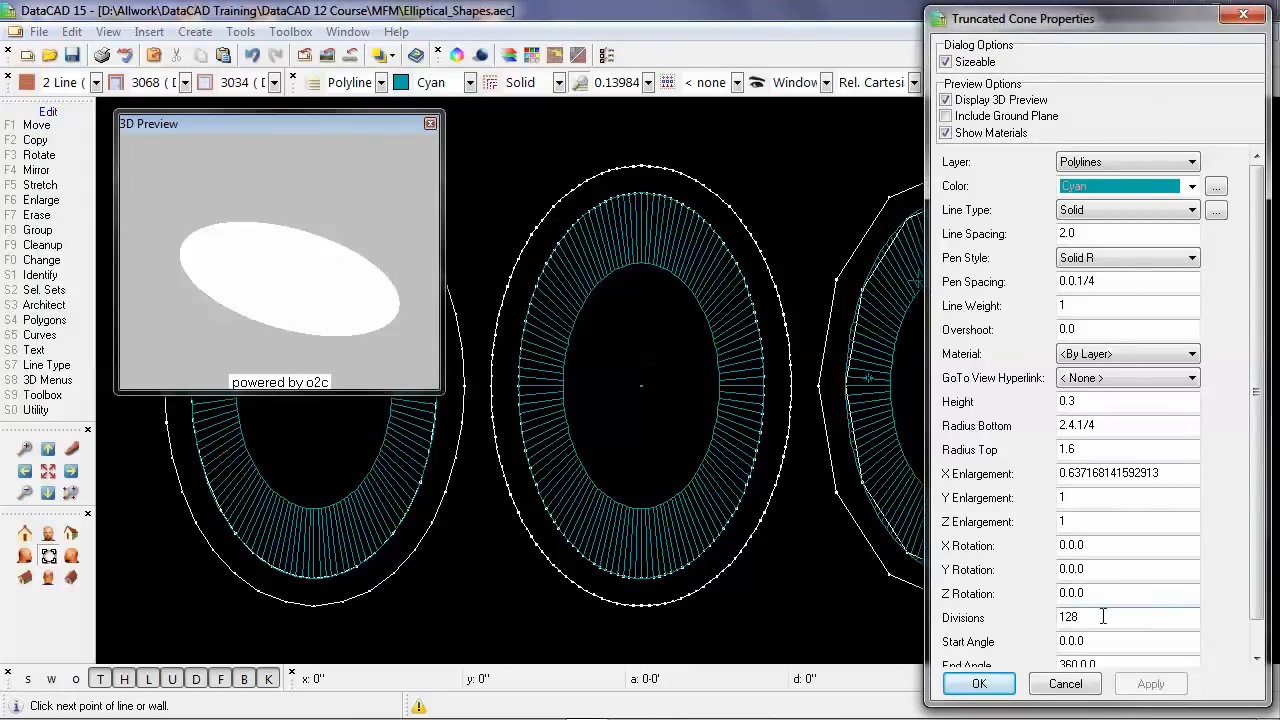
drag(1098, 614, 1036, 618)
text(12)
key(Tab)
click(979, 684)
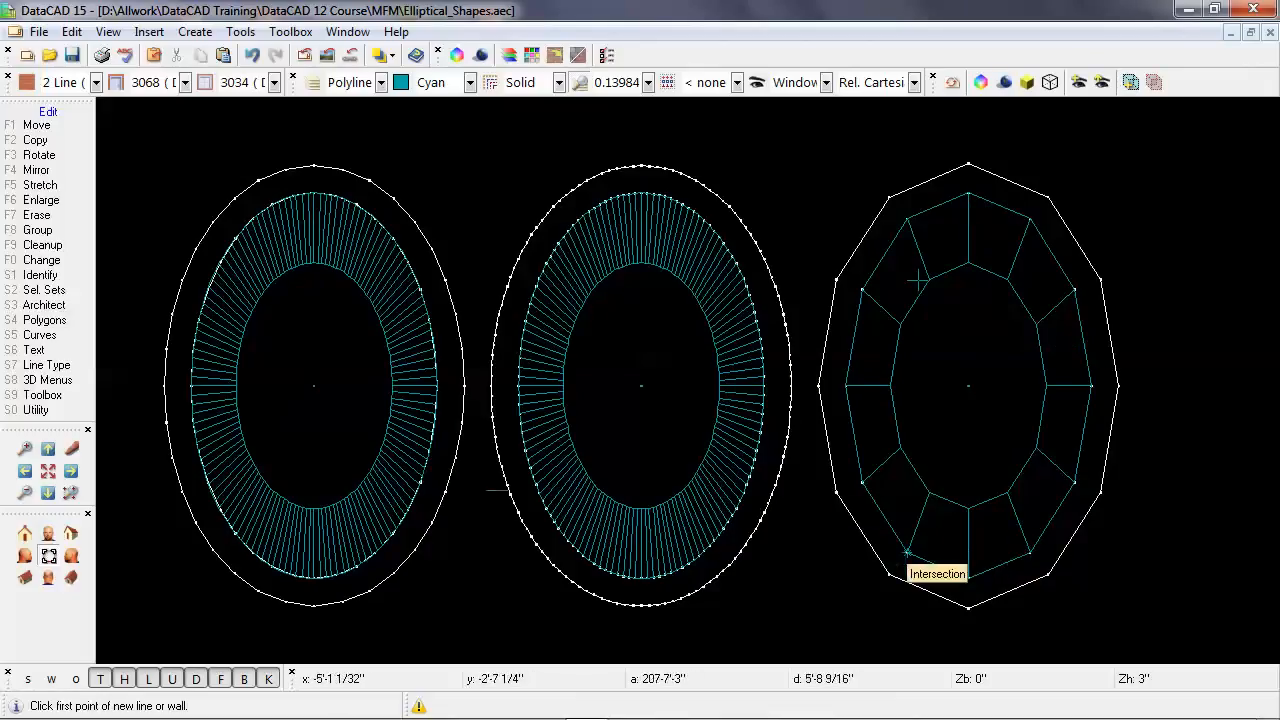
Set the left truncated cone's divisions to 36.
click(415, 430)
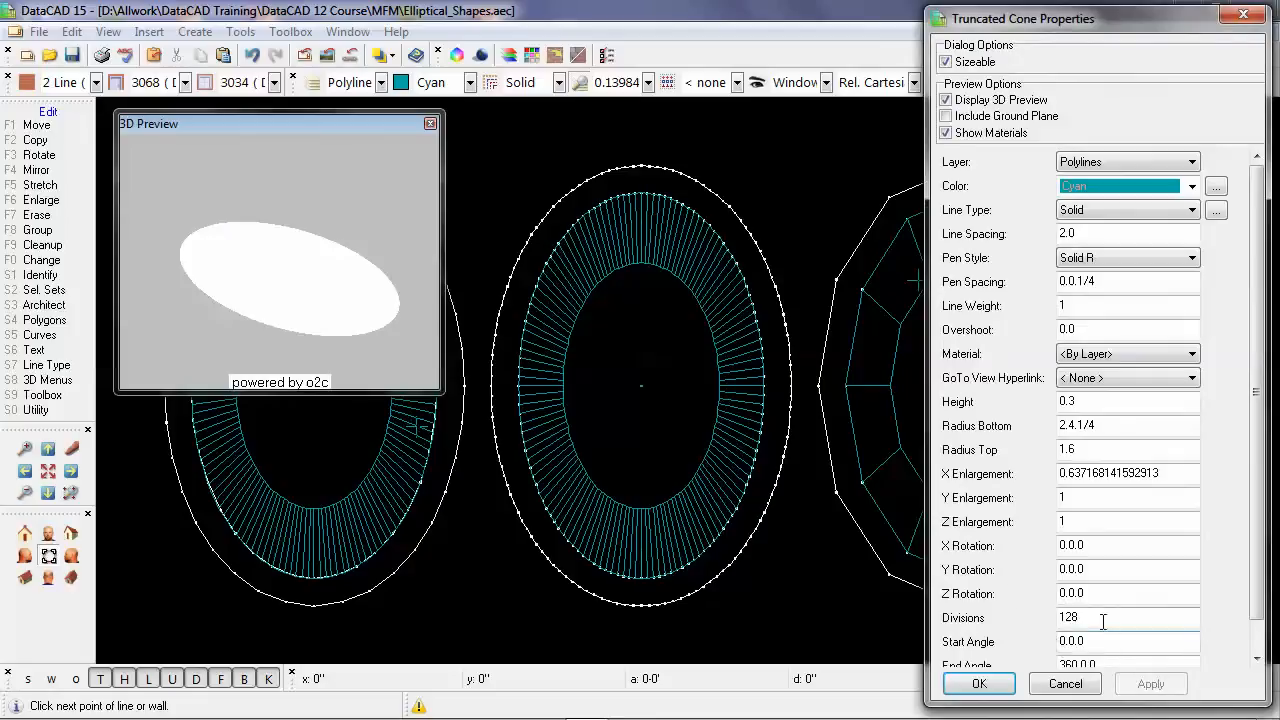
drag(1103, 622, 990, 618)
text(2)
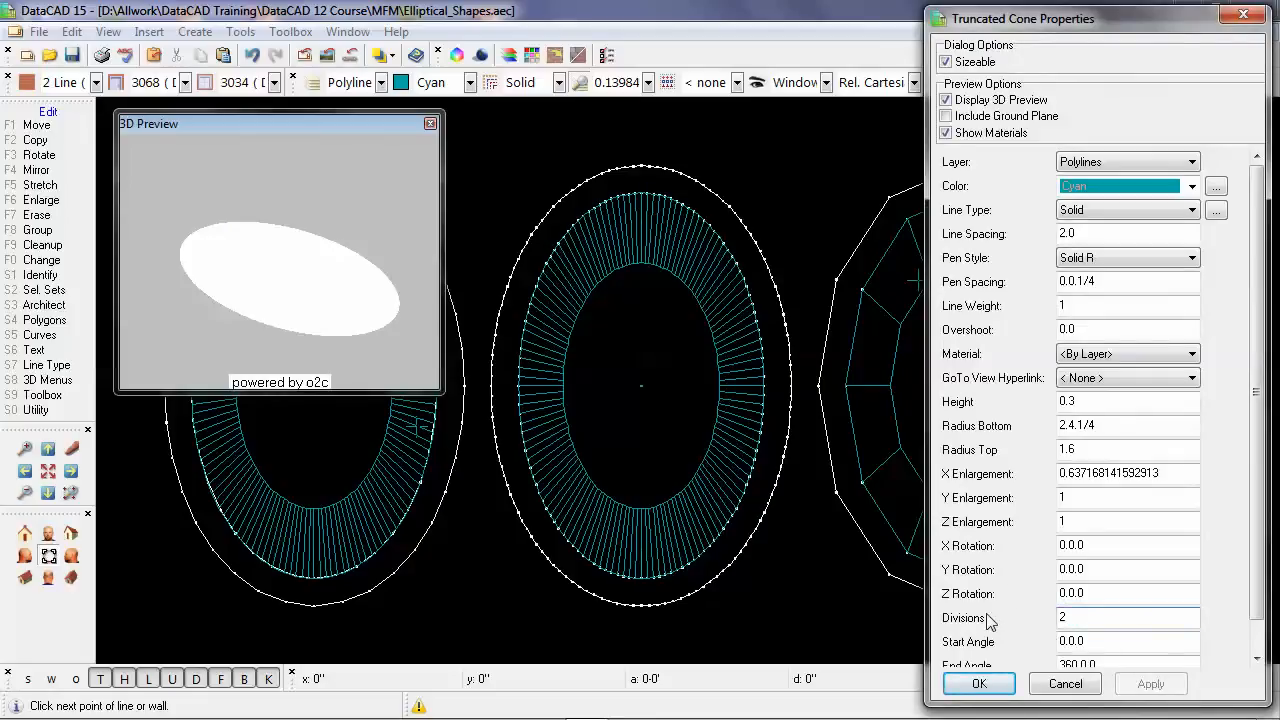
key(BackSpace)
text(36)
click(979, 684)
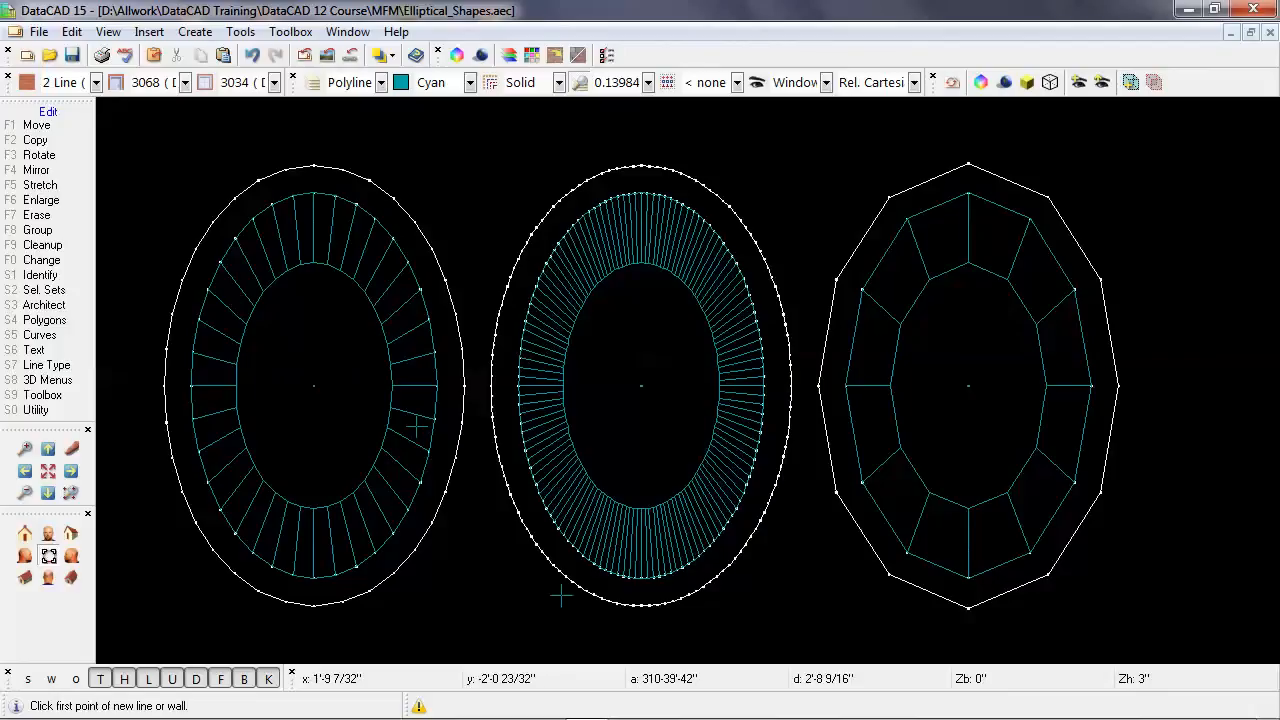
Inspect the three rings with their cones from another angle in the 3D object viewer, then close it.
key(shift+F10)
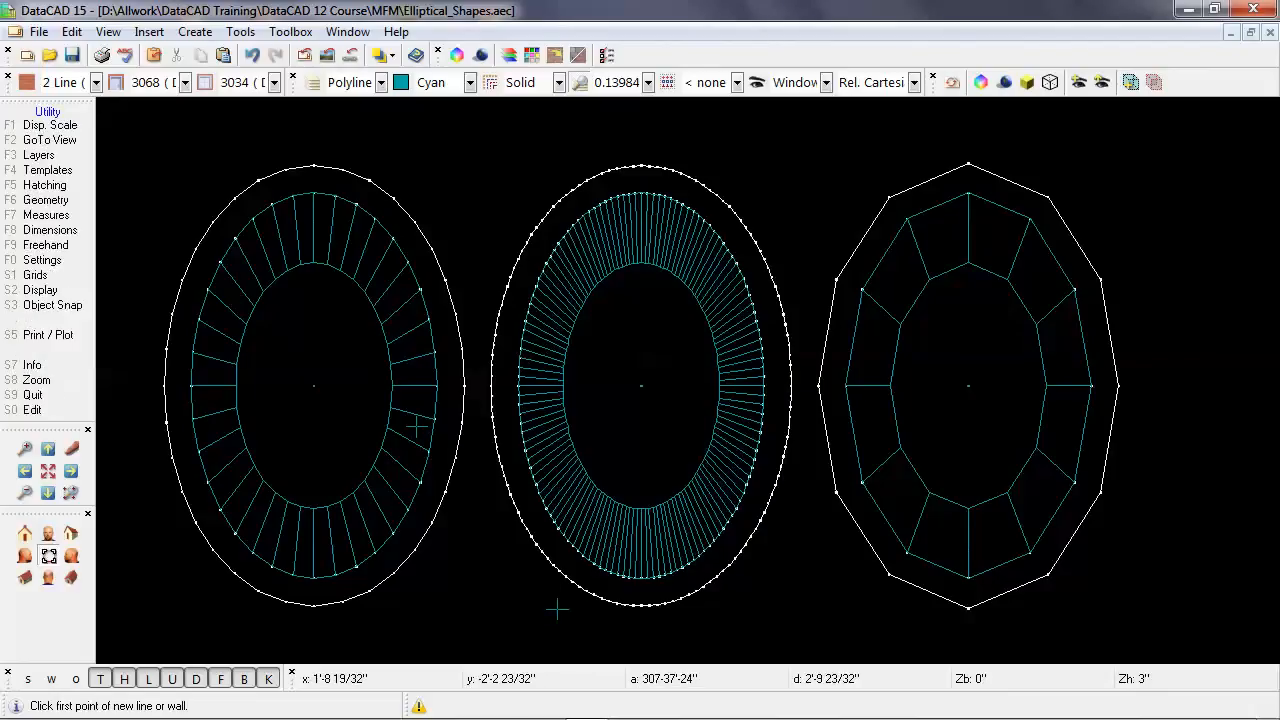
click(980, 82)
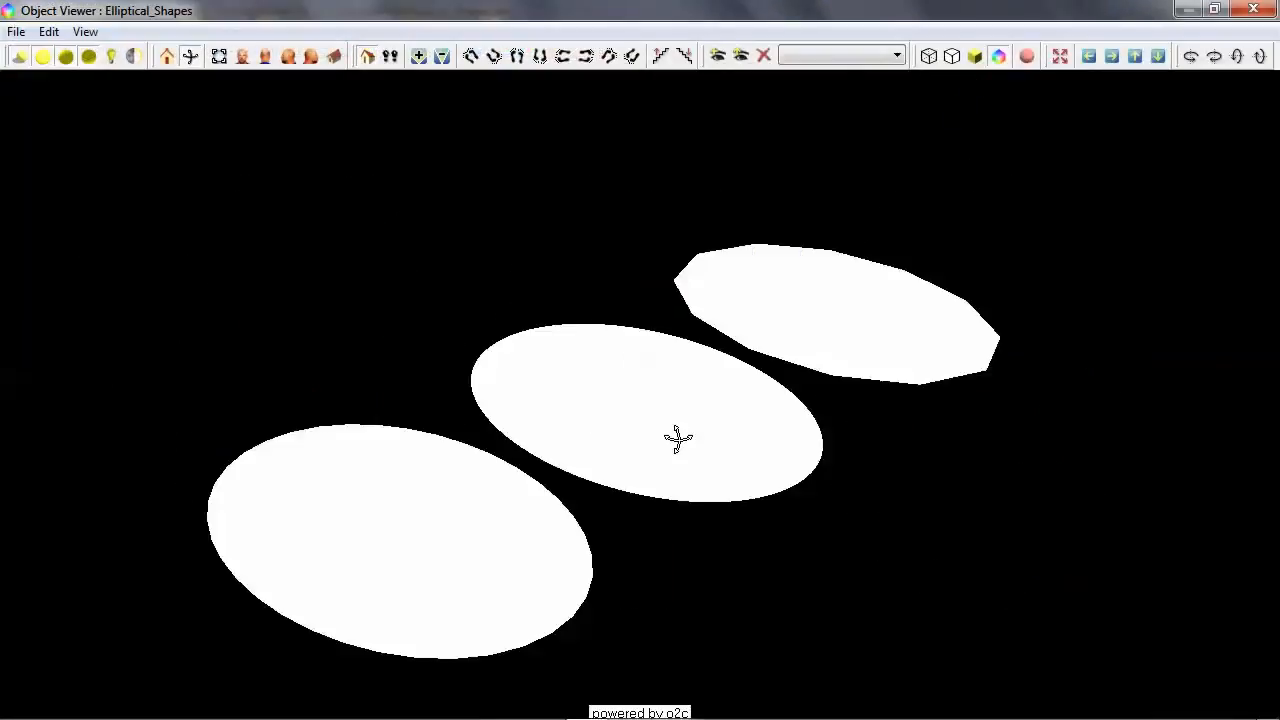
mouse_move(725, 417)
mouse_down()
mouse_move(680, 486)
mouse_move(680, 449)
mouse_move(650, 537)
mouse_move(654, 480)
mouse_move(651, 519)
mouse_up()
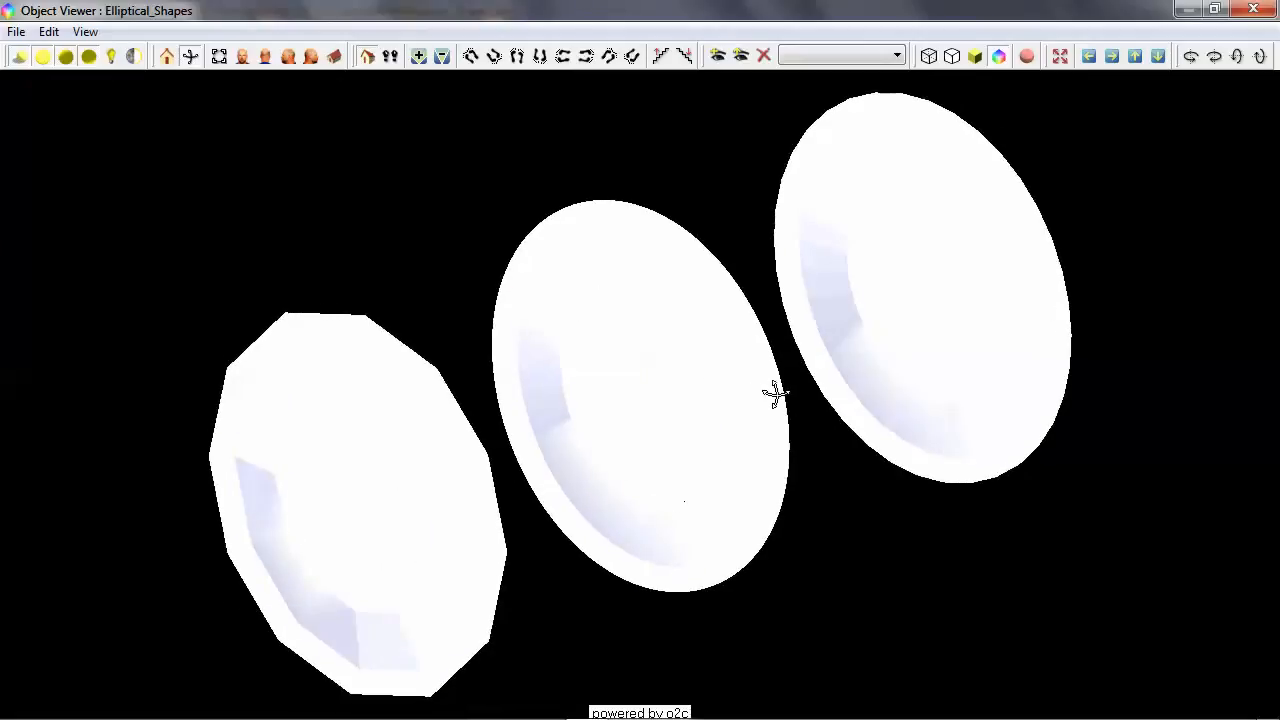
click(1250, 10)
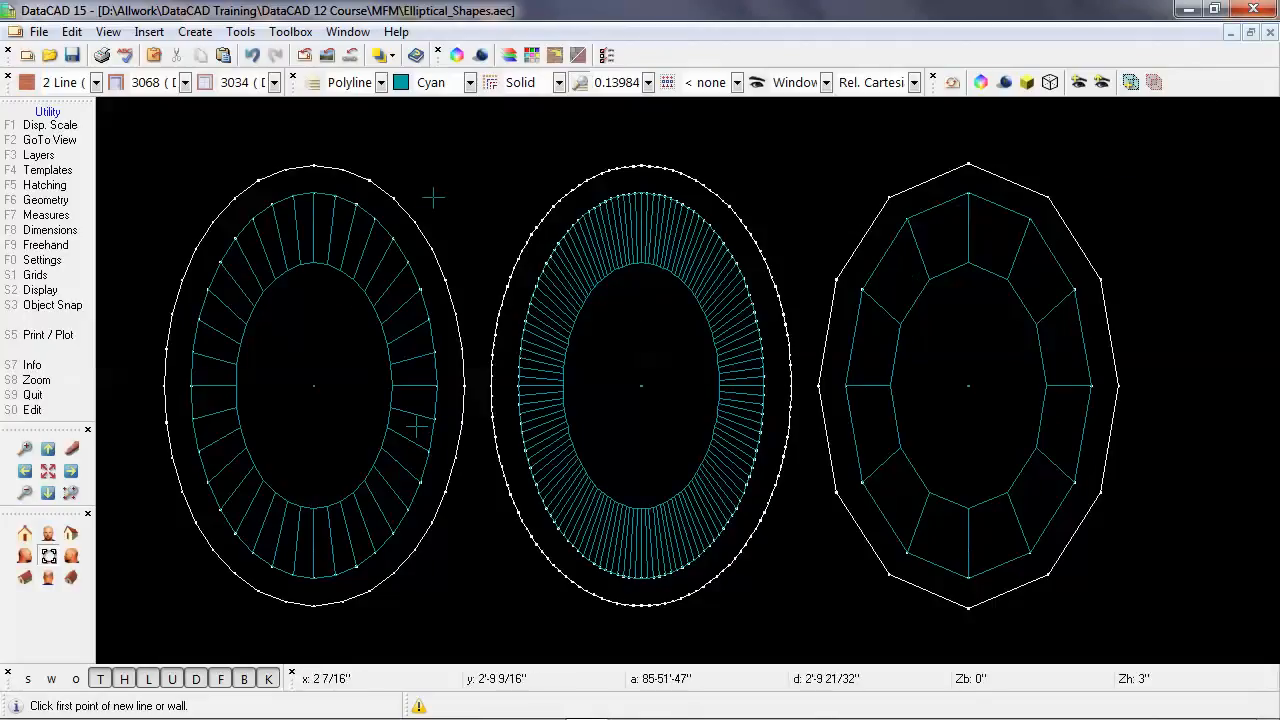
Assign the Cloud_Blue_Glass material to the left truncated cone.
double_click(368, 298)
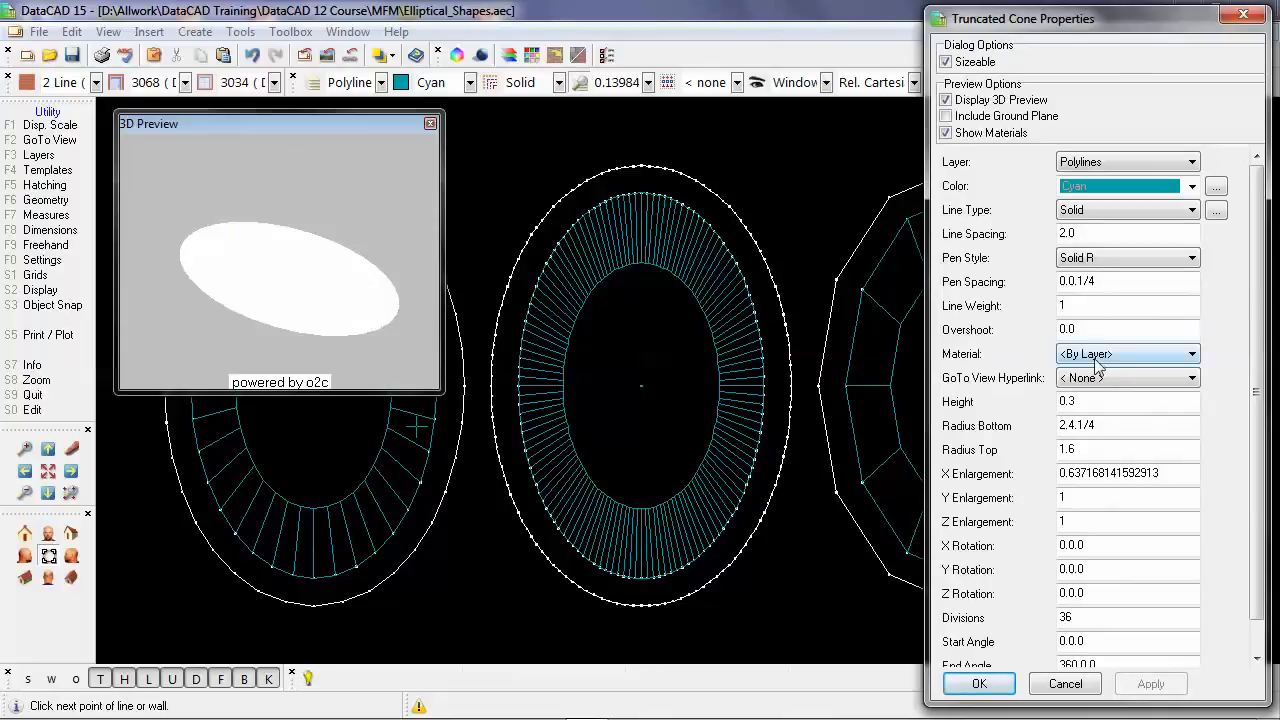
click(1100, 356)
click(1106, 386)
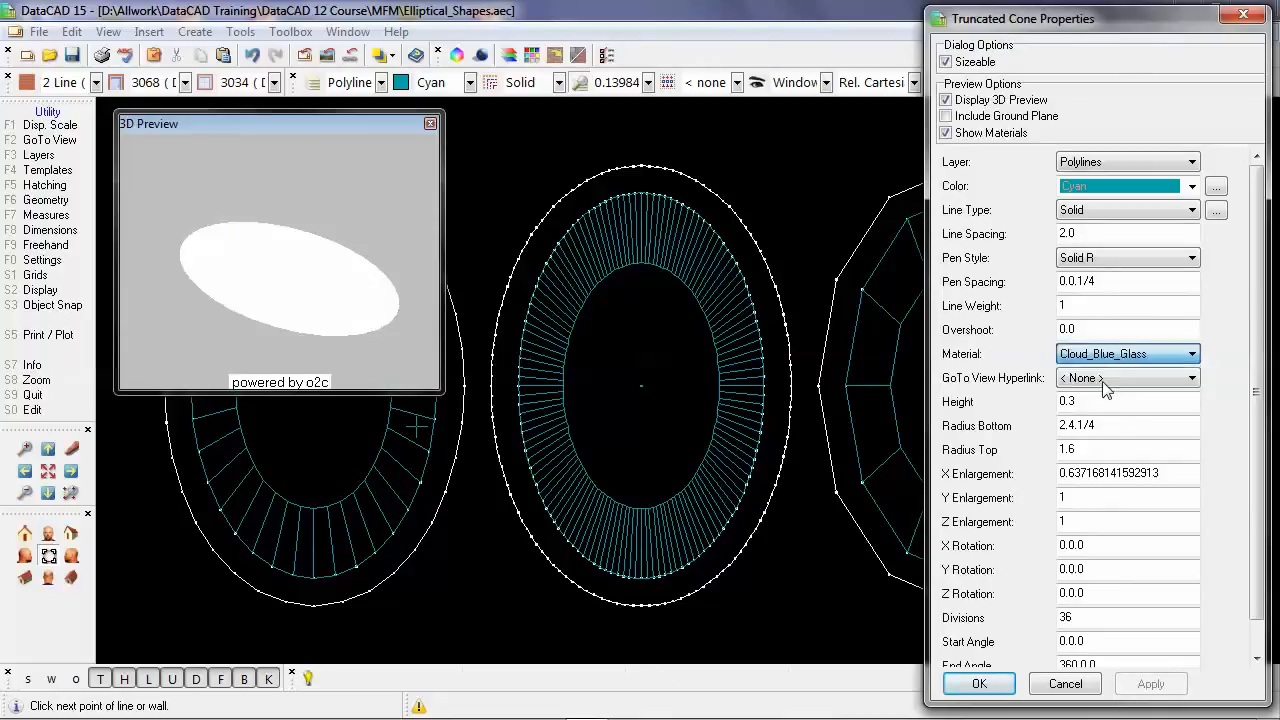
click(979, 684)
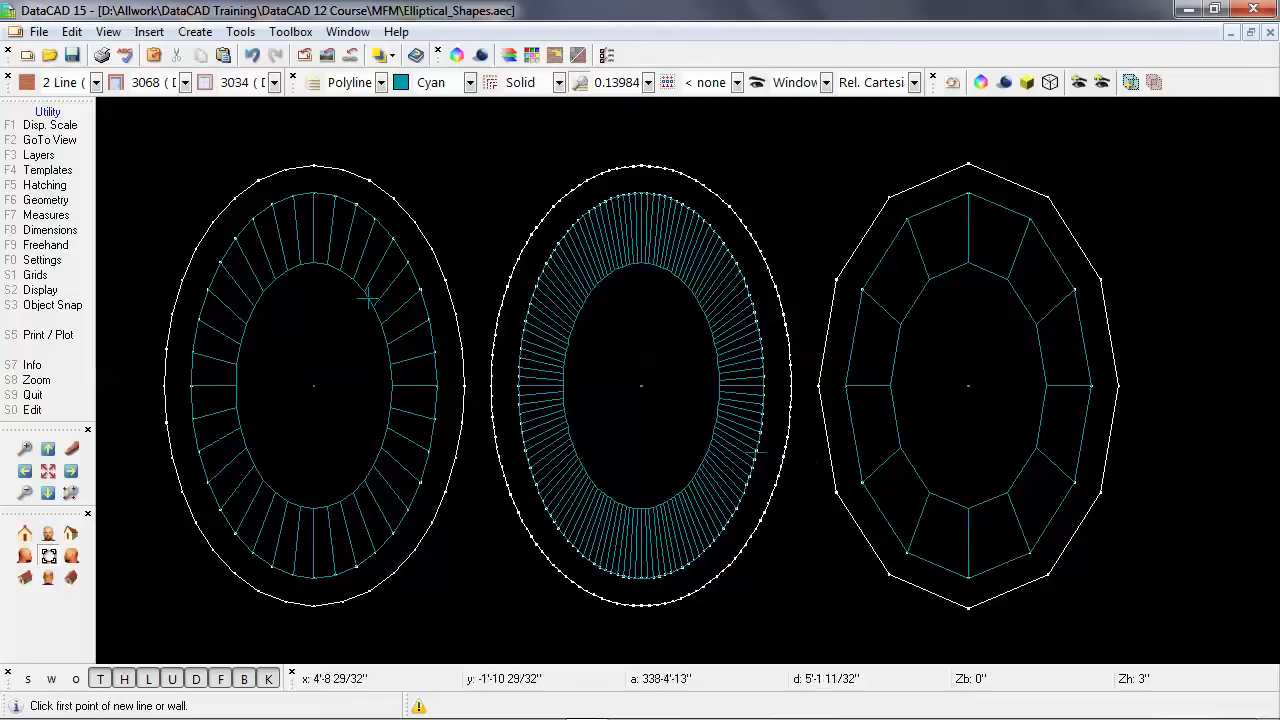
Assign the Cloud_Blue_Glass material to the middle truncated cone.
click(725, 428)
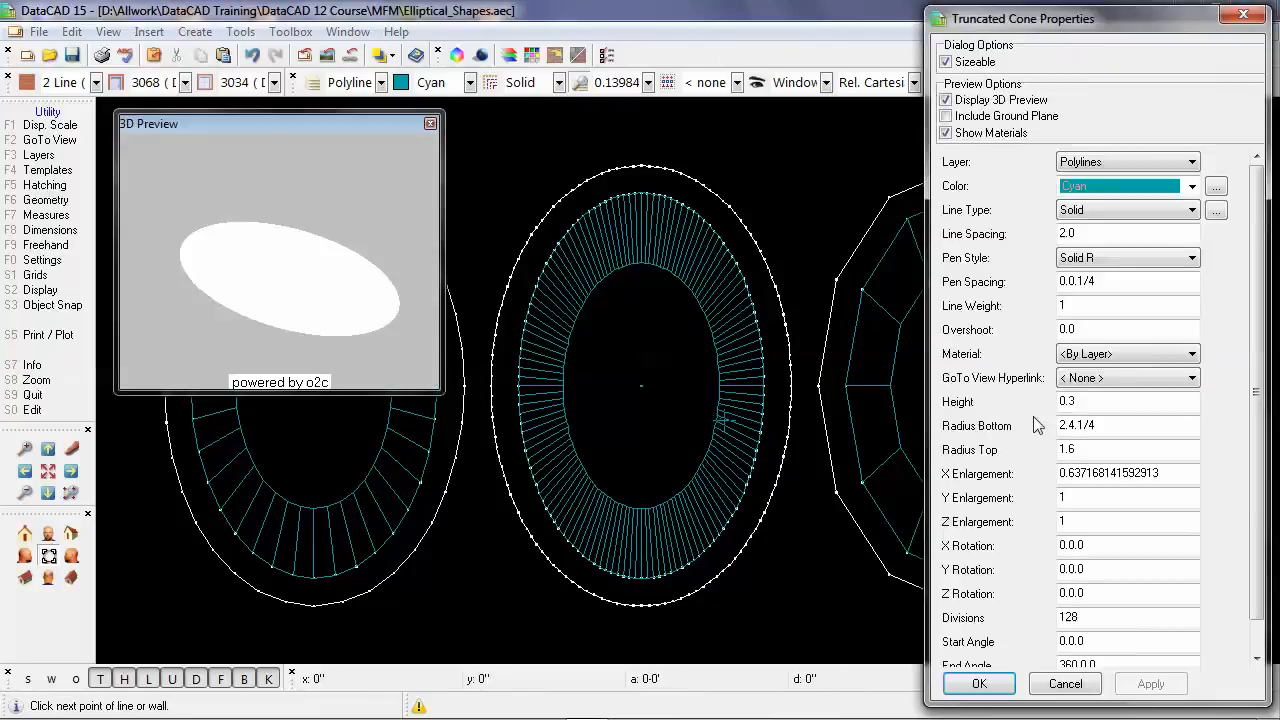
click(1087, 365)
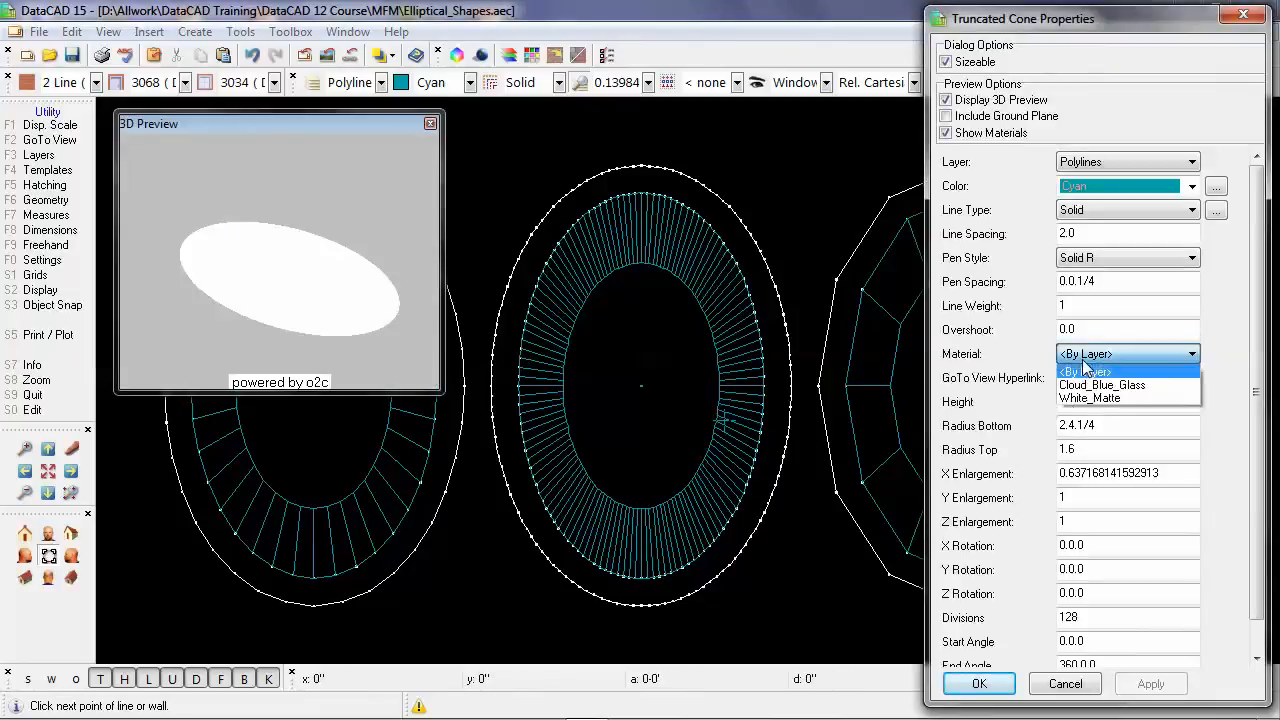
click(1095, 385)
click(979, 684)
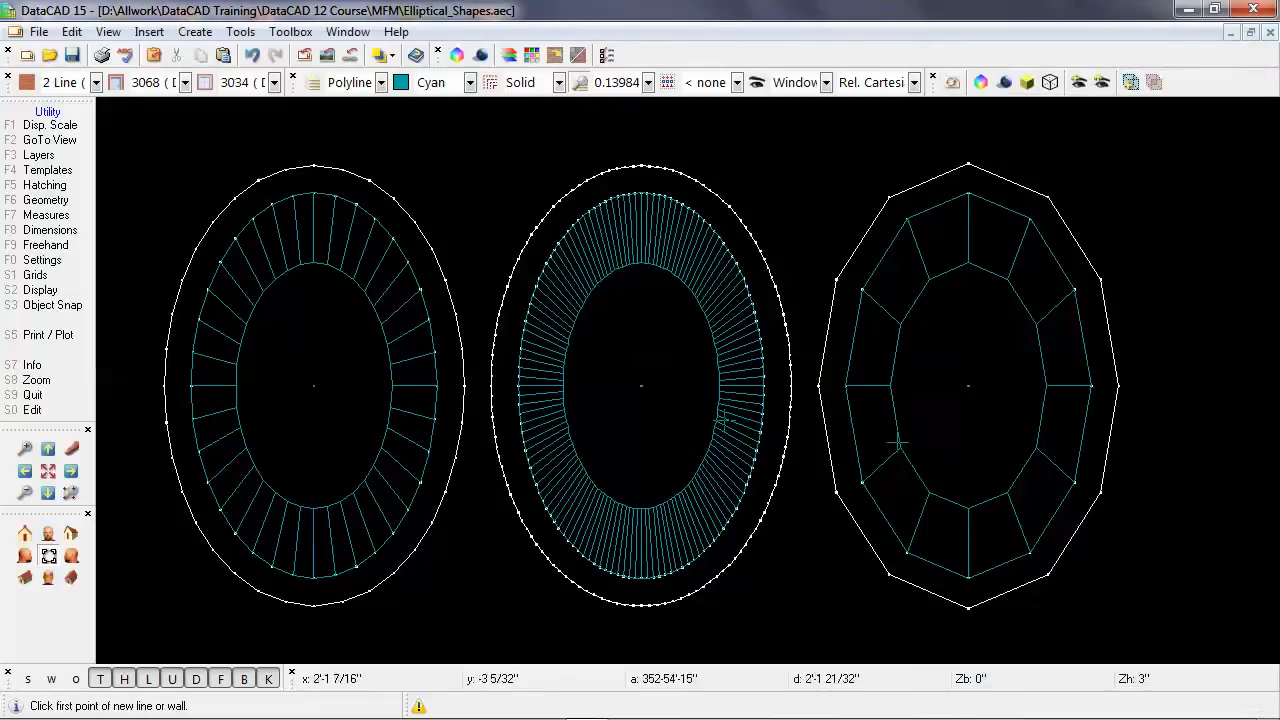
Assign the Cloud_Blue_Glass material to the right truncated cone.
click(898, 420)
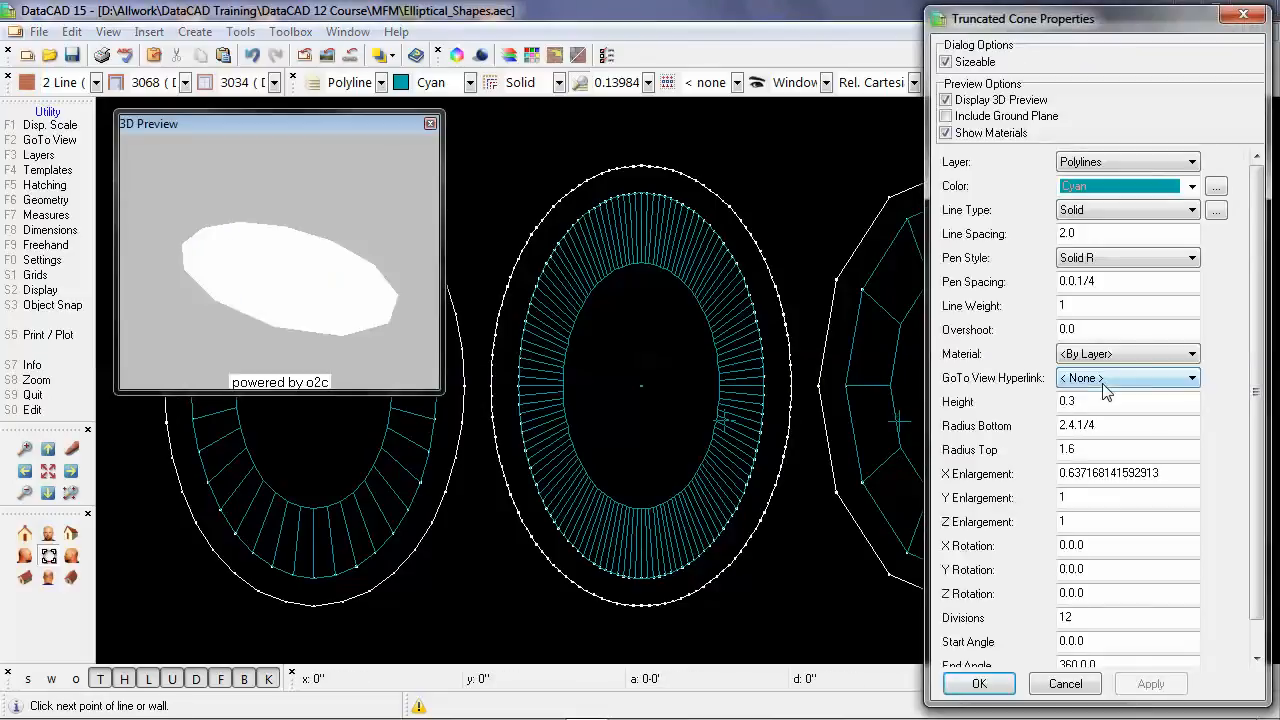
click(1092, 356)
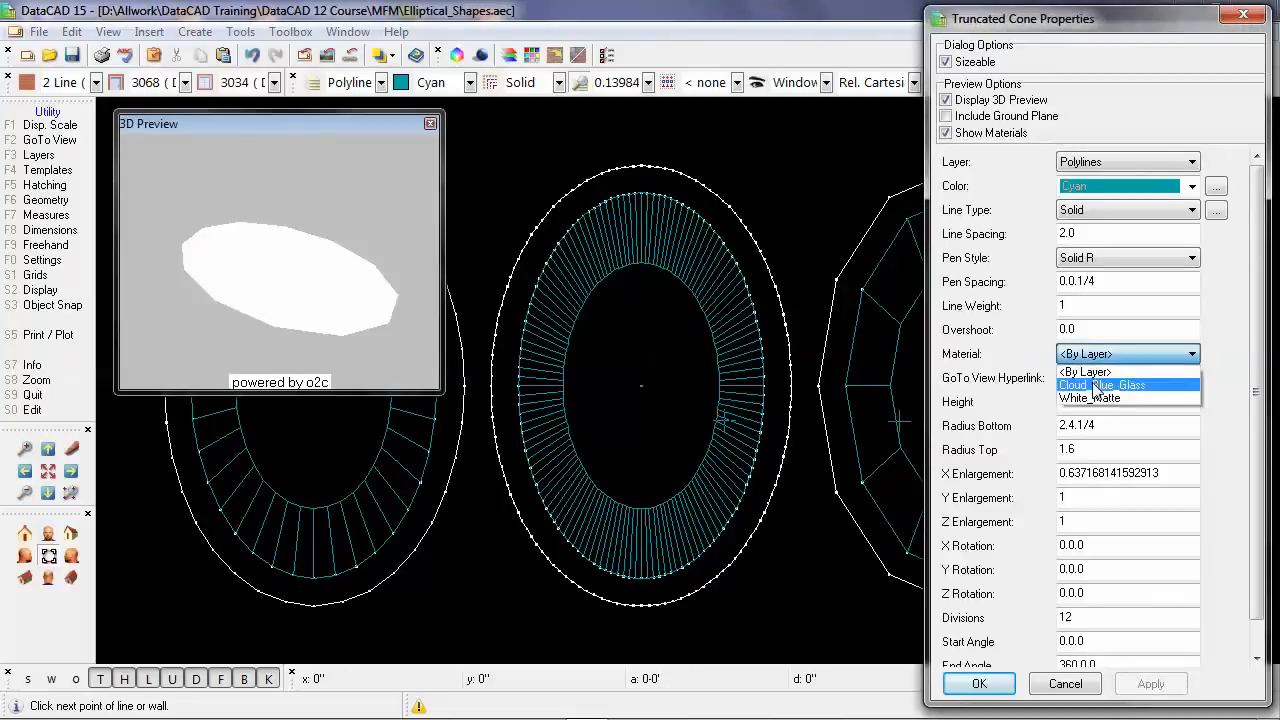
click(1100, 385)
click(982, 686)
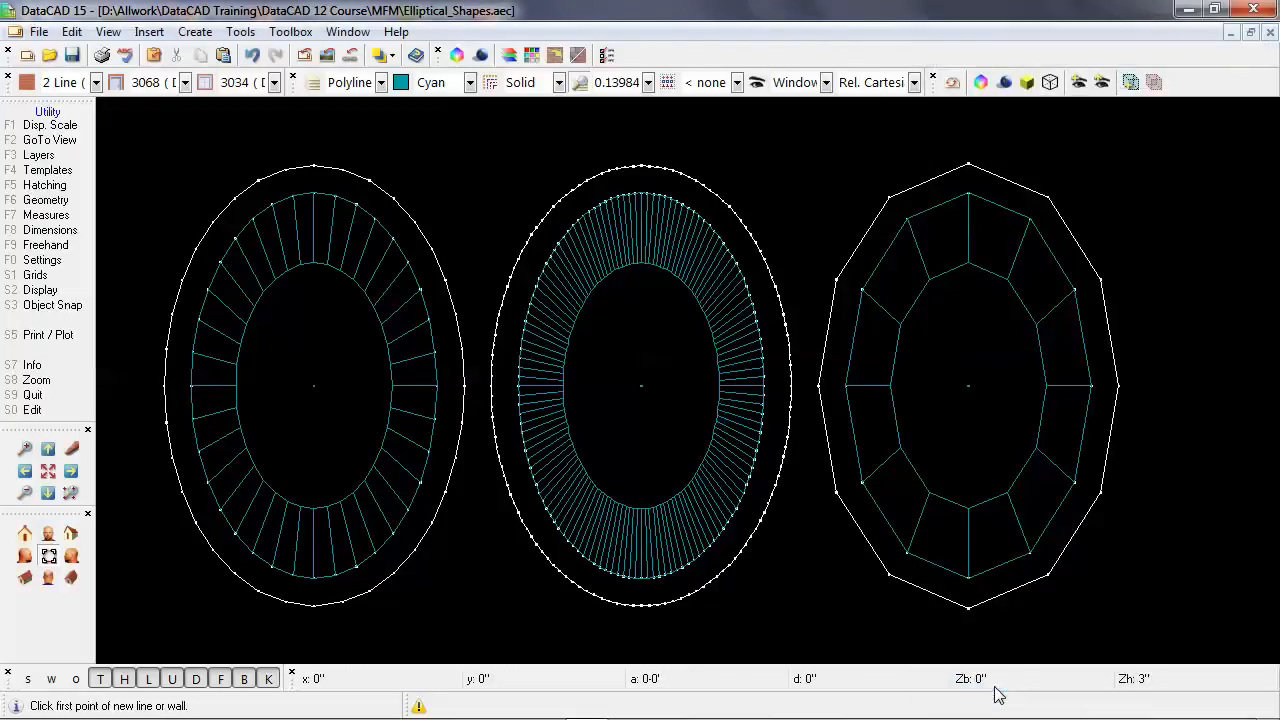
Examine the glass cones inside the three white rings from several angles in the 3D object viewer, and close it.
click(980, 82)
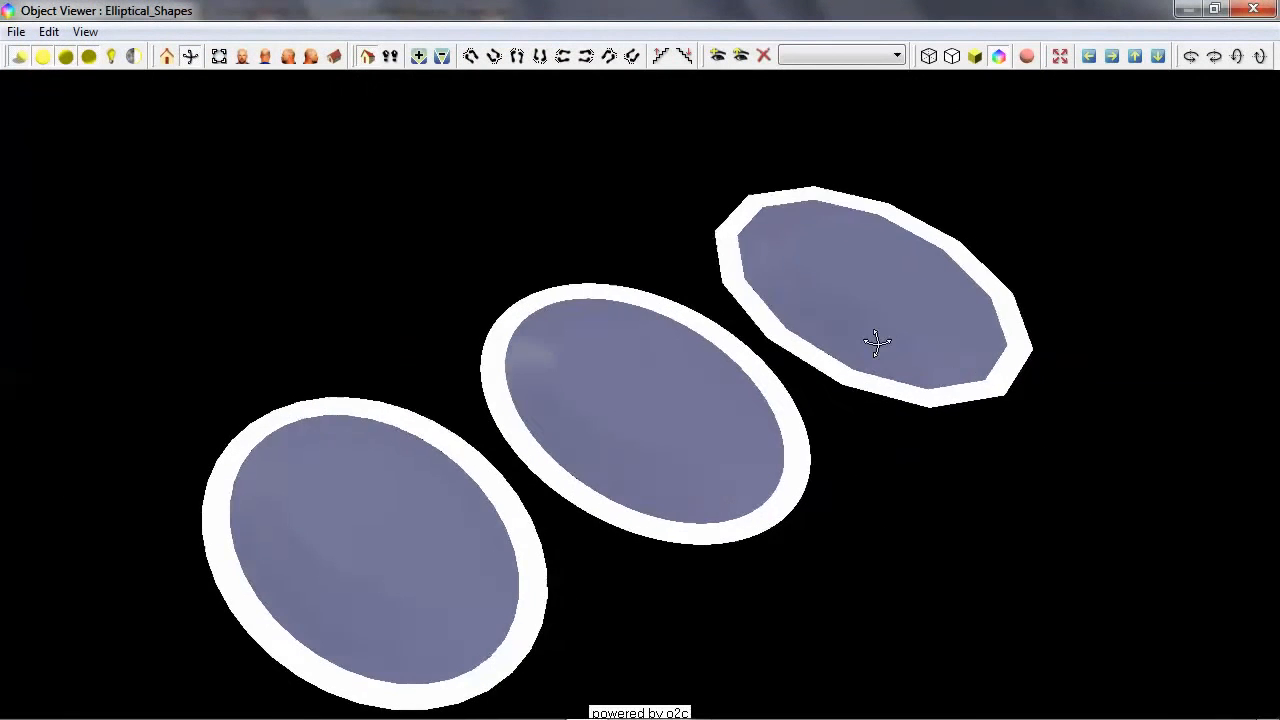
drag(876, 343, 806, 380)
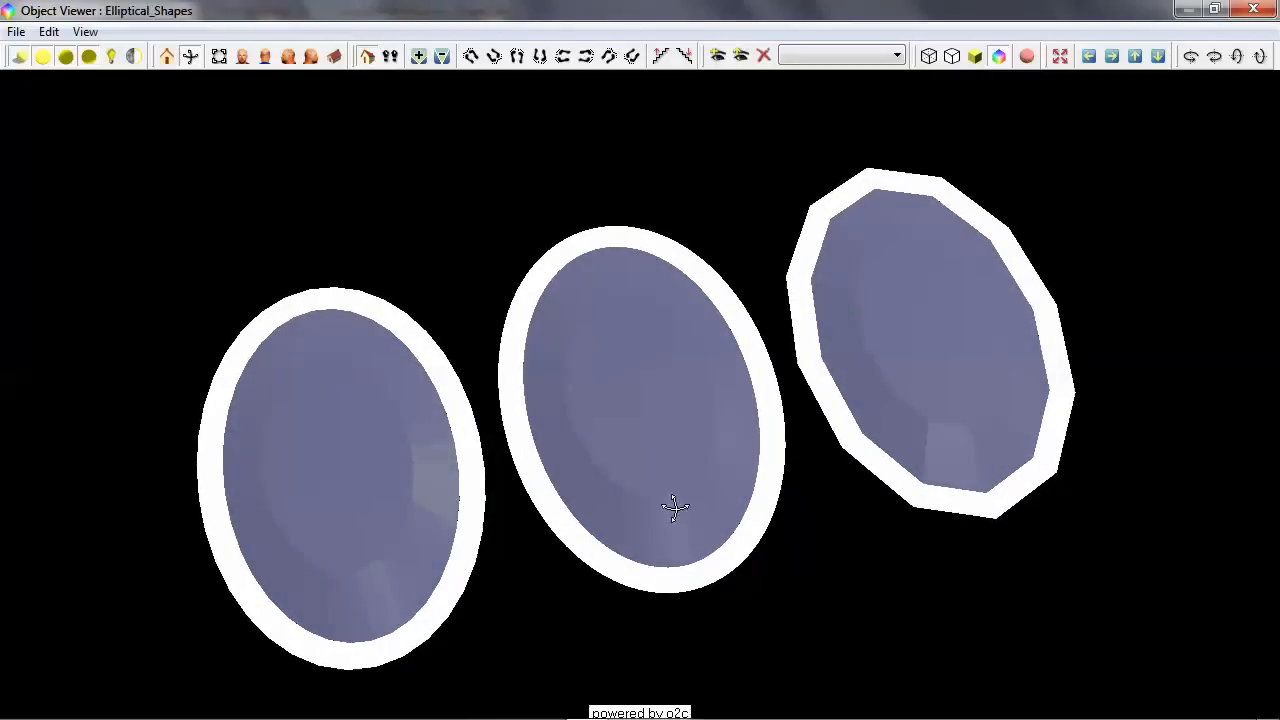
mouse_move(731, 466)
mouse_down()
mouse_move(743, 406)
mouse_move(763, 391)
mouse_move(731, 457)
mouse_up()
drag(457, 451, 400, 471)
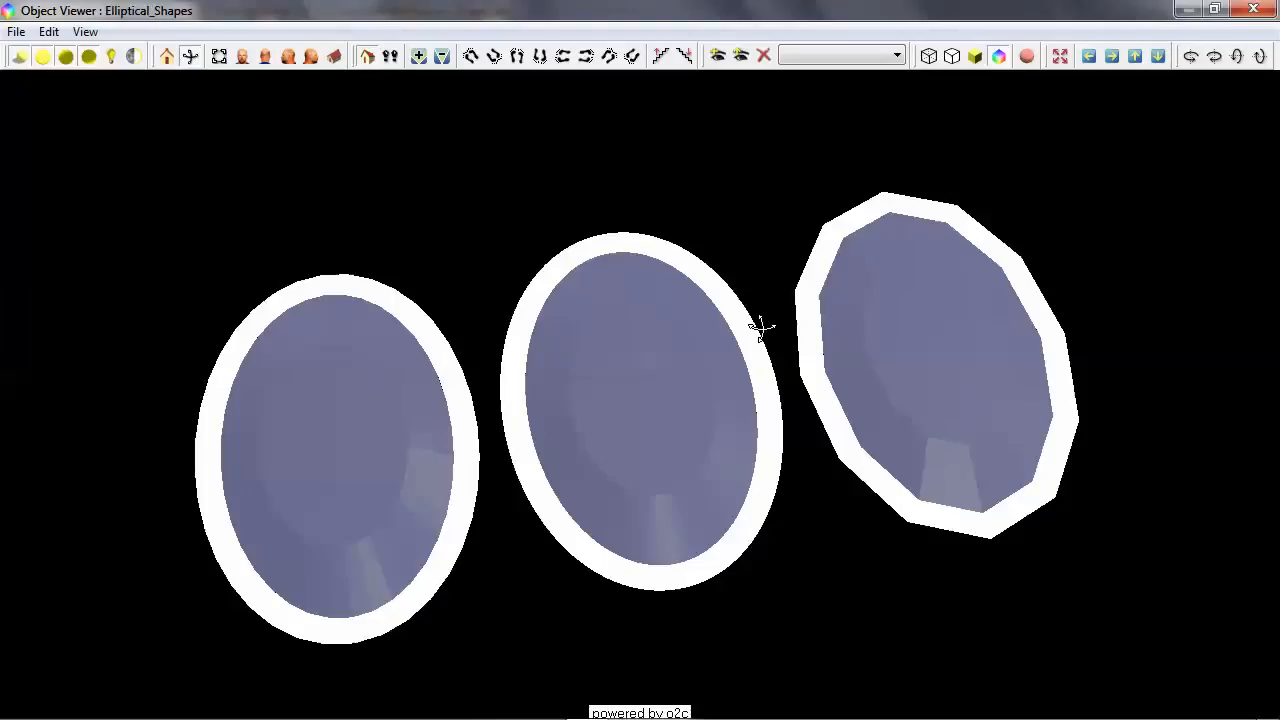
click(1253, 9)
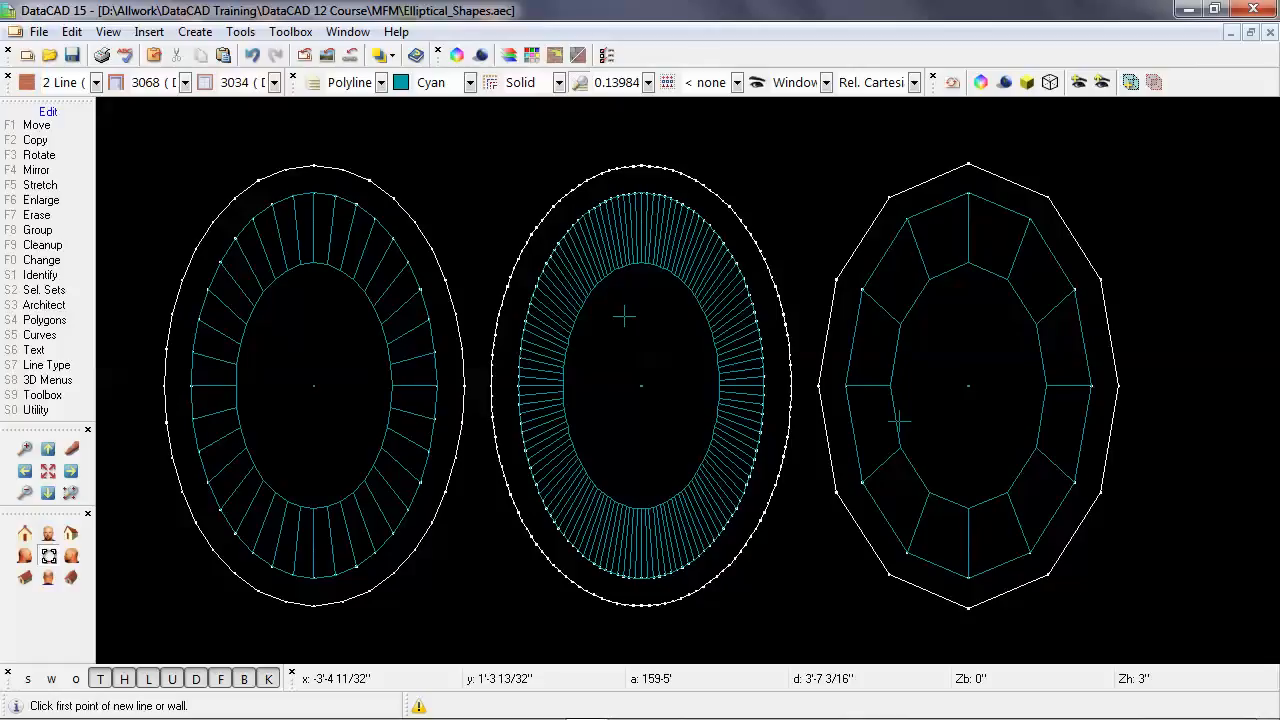
Go to the saved view named Window and leave the view list.
key(v)
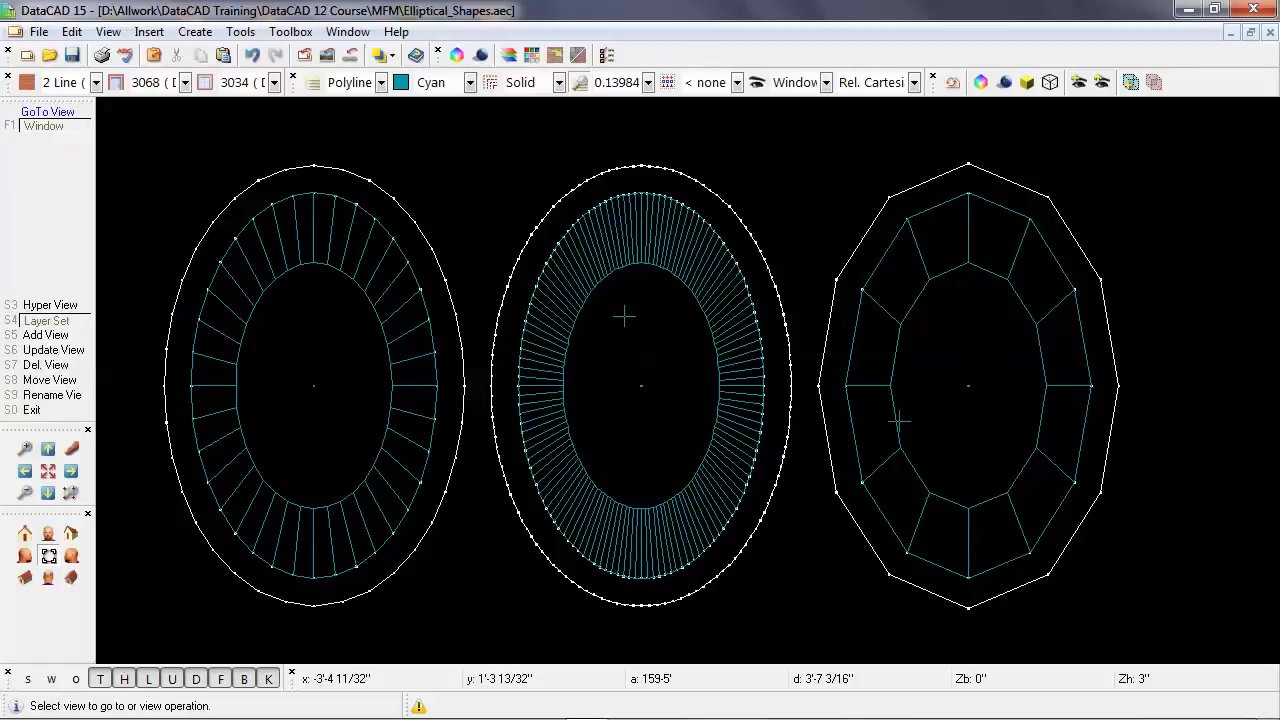
click(79, 130)
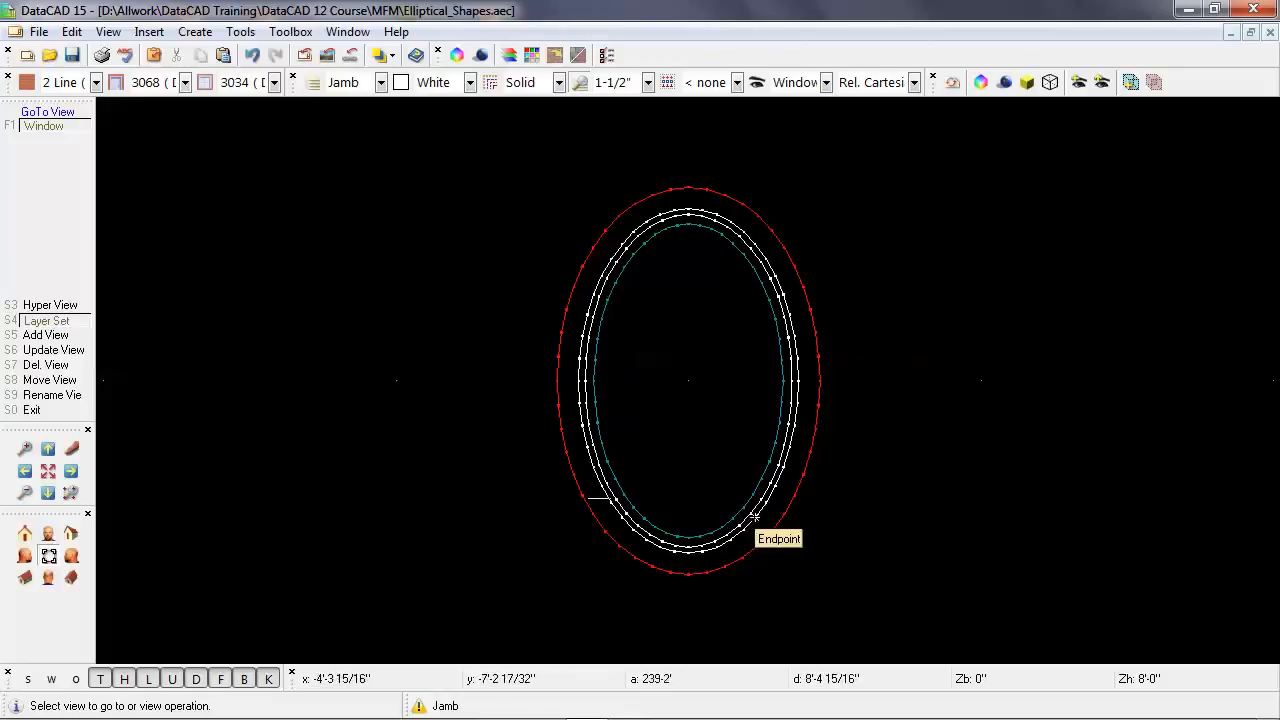
right_click(491, 481)
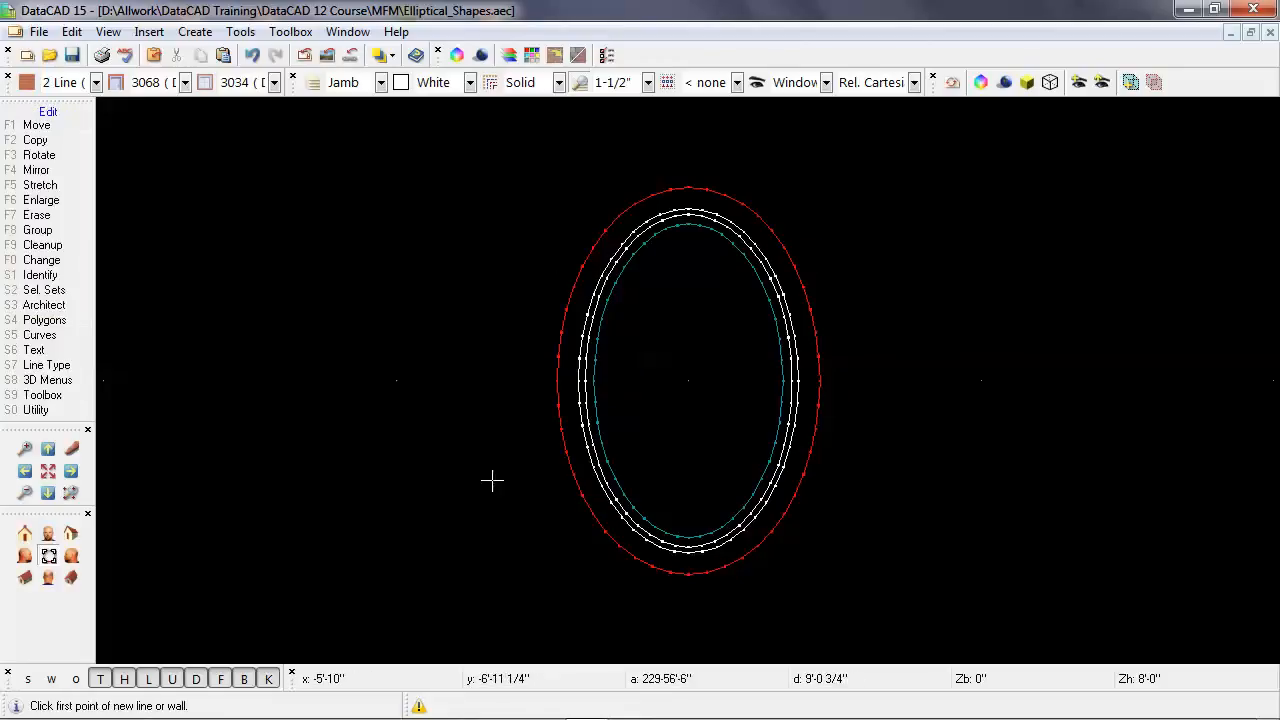
Inspect the finished elliptical window with its frame and glass in the 3D object viewer, and close it.
click(981, 83)
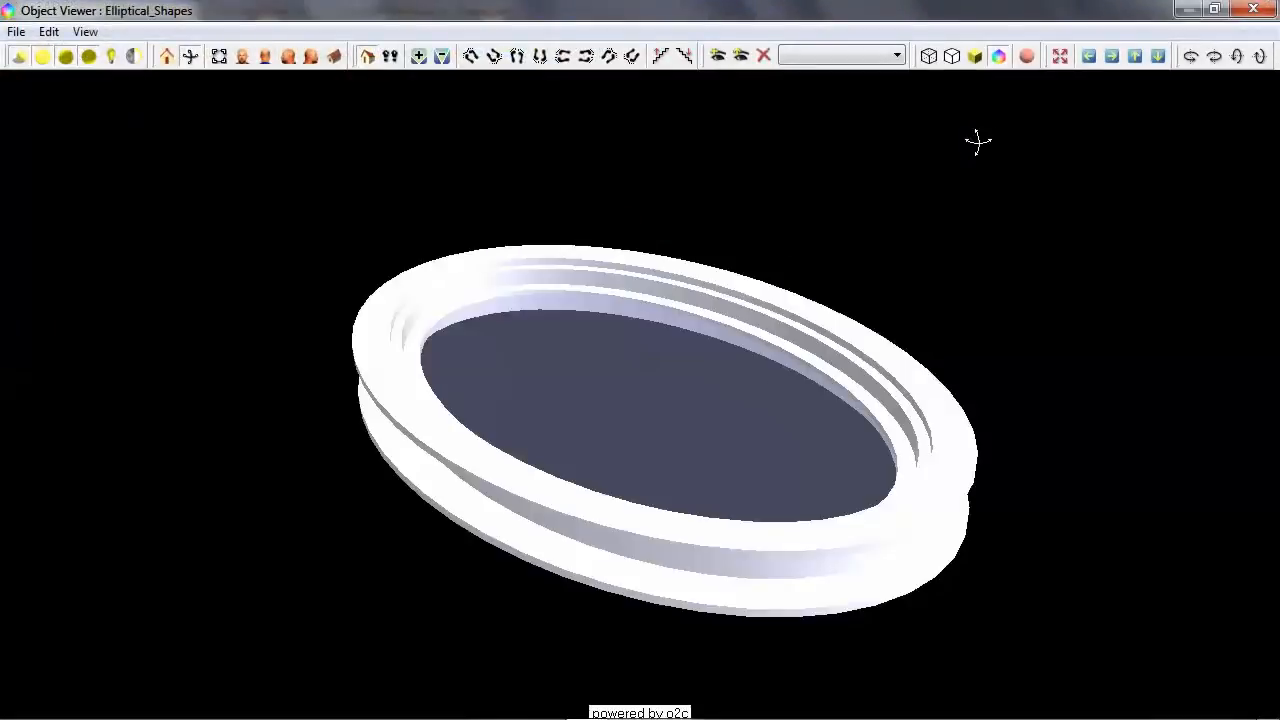
drag(831, 329, 720, 400)
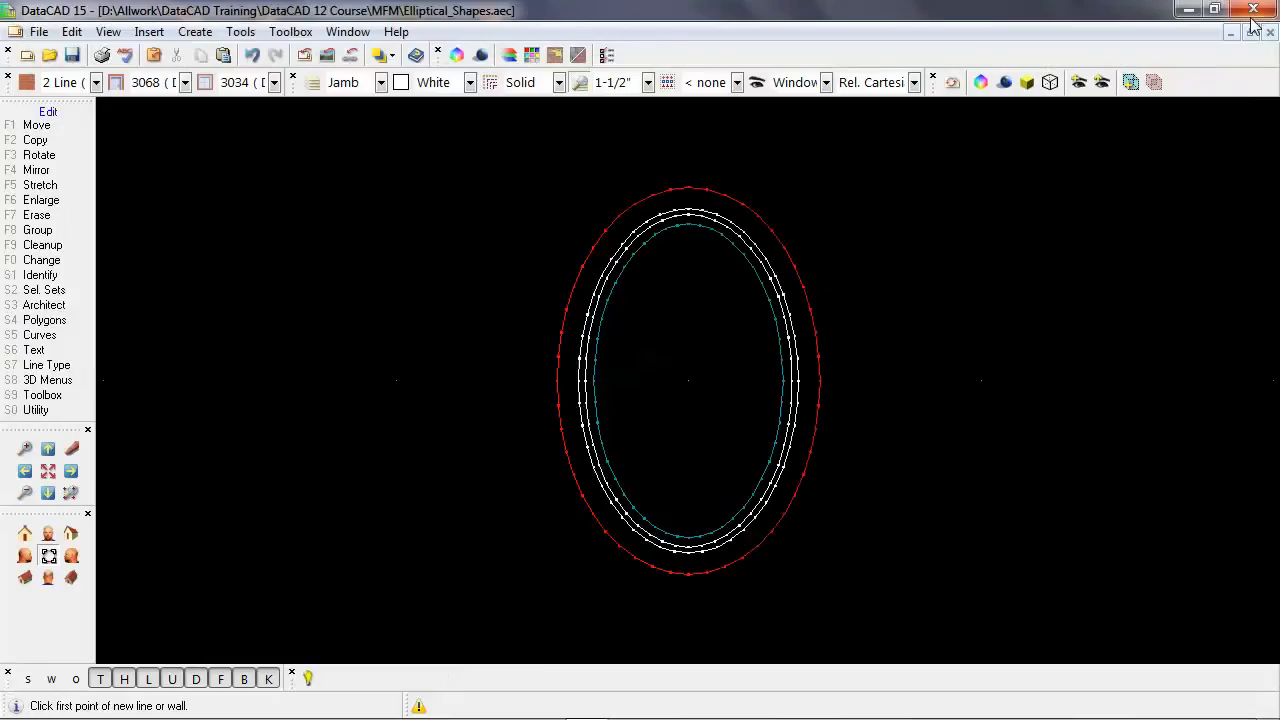
click(1253, 10)
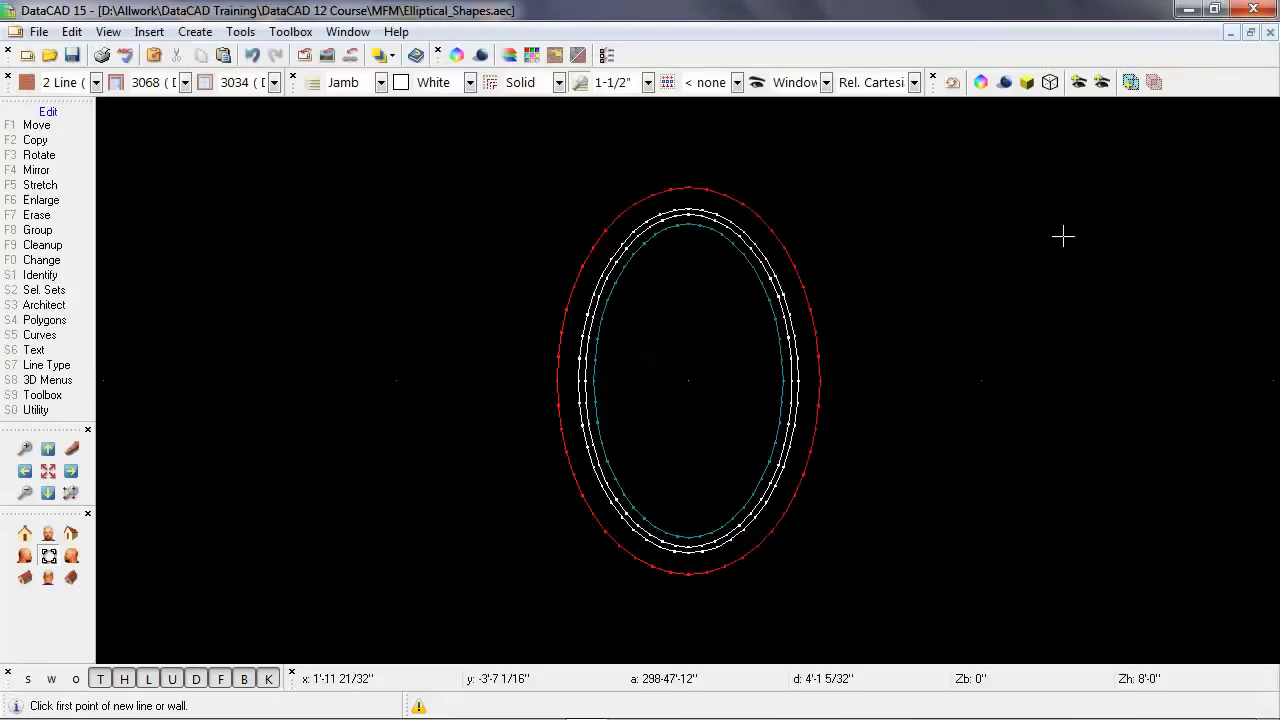